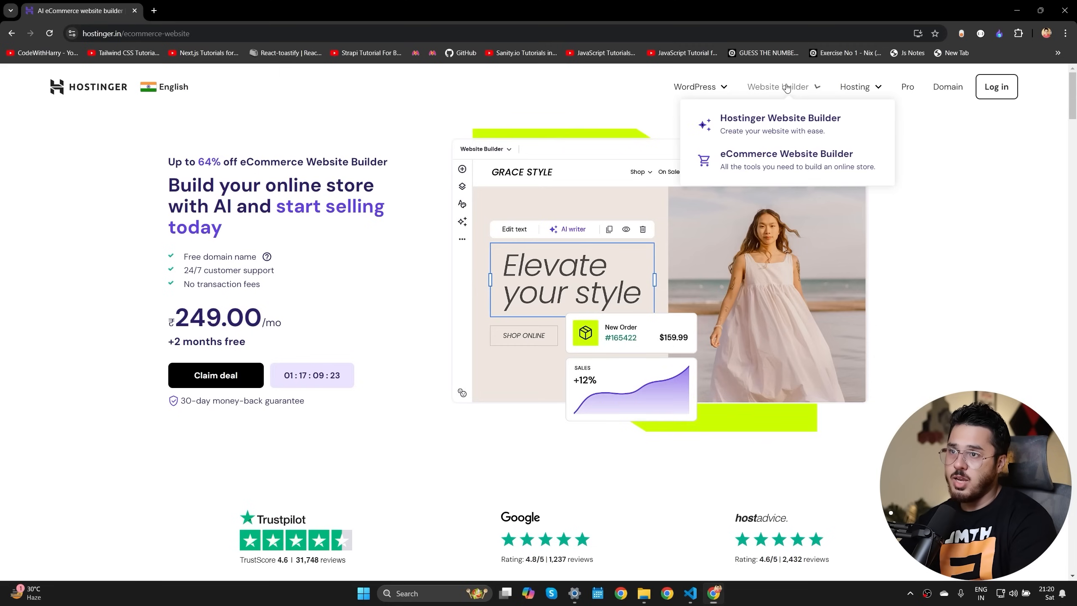
Step: Open the eCommerce Website Builder offer, claim the deal and add the Business Website Builder plan to the cart
{"action": "left_click", "coordinate": [772, 161]}
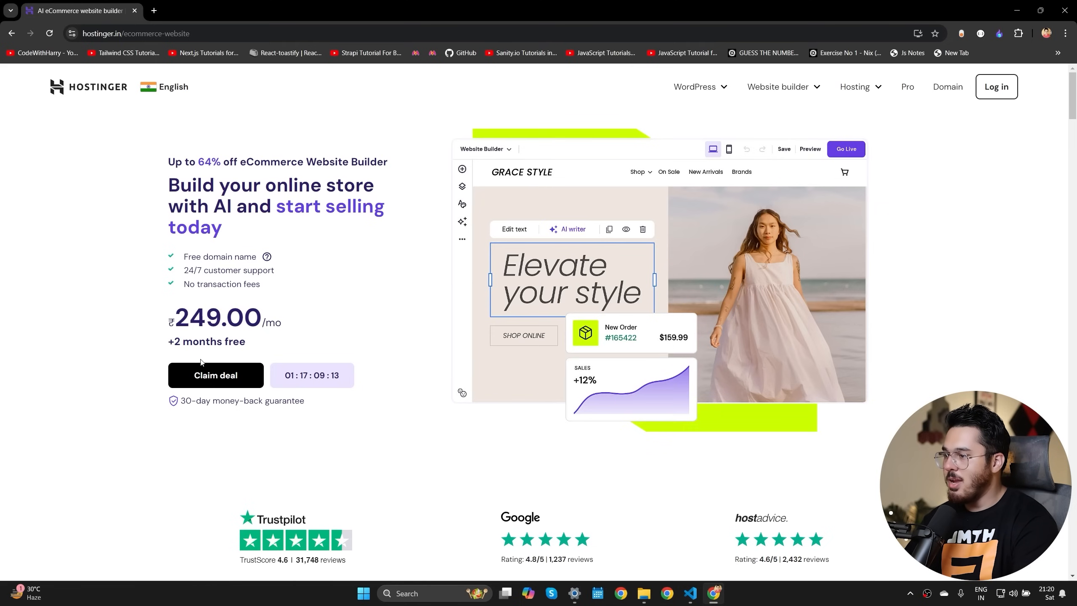
{"action": "left_click", "coordinate": [208, 381]}
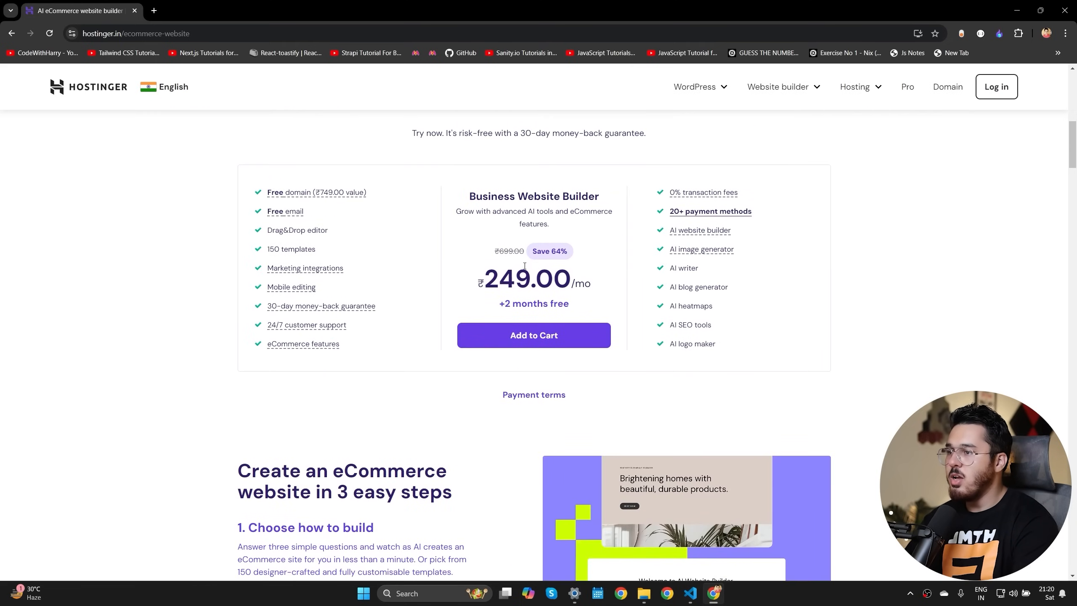
{"action": "left_click", "coordinate": [532, 336]}
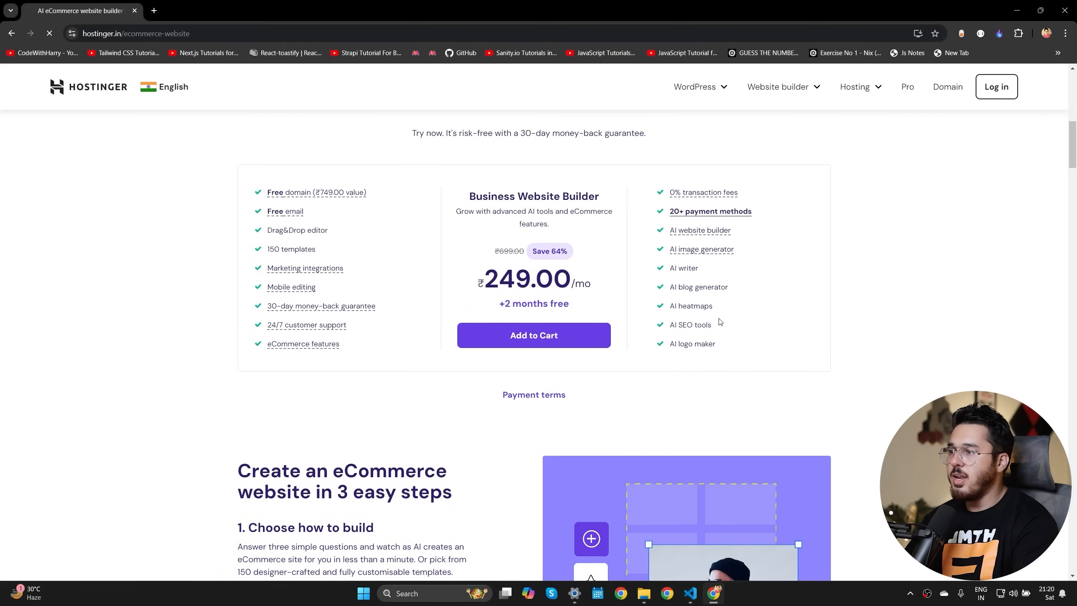
Step: Choose UPI as the payment method for the 48-month Business Website Builder order
{"action": "scroll", "coordinate": [852, 446], "scroll_direction": "down", "scroll_amount": 5}
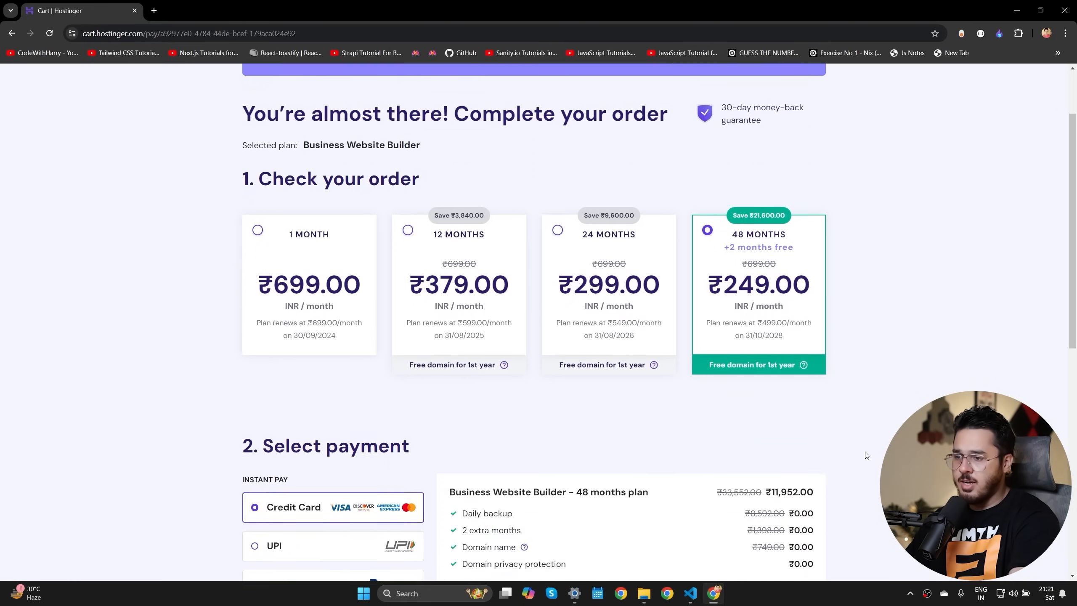
{"action": "scroll", "coordinate": [854, 453], "scroll_direction": "down", "scroll_amount": 2}
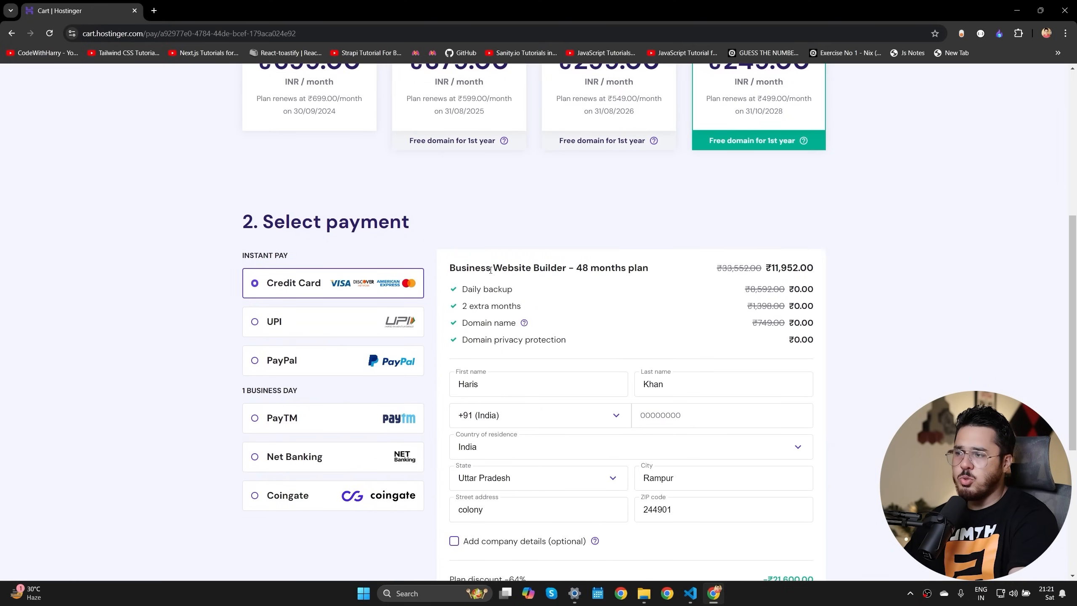
{"action": "left_click", "coordinate": [320, 325]}
Step: Apply the coupon code CODEWITHHARRY to the order
{"action": "scroll", "coordinate": [496, 344], "scroll_direction": "down", "scroll_amount": 4}
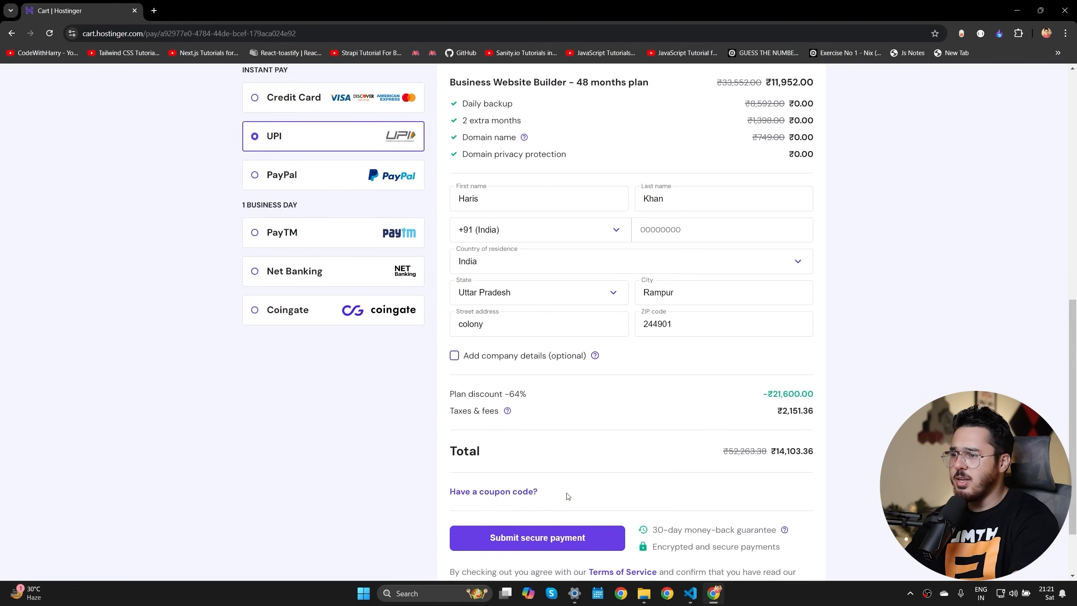
{"action": "scroll", "coordinate": [548, 465], "scroll_direction": "up", "scroll_amount": 4}
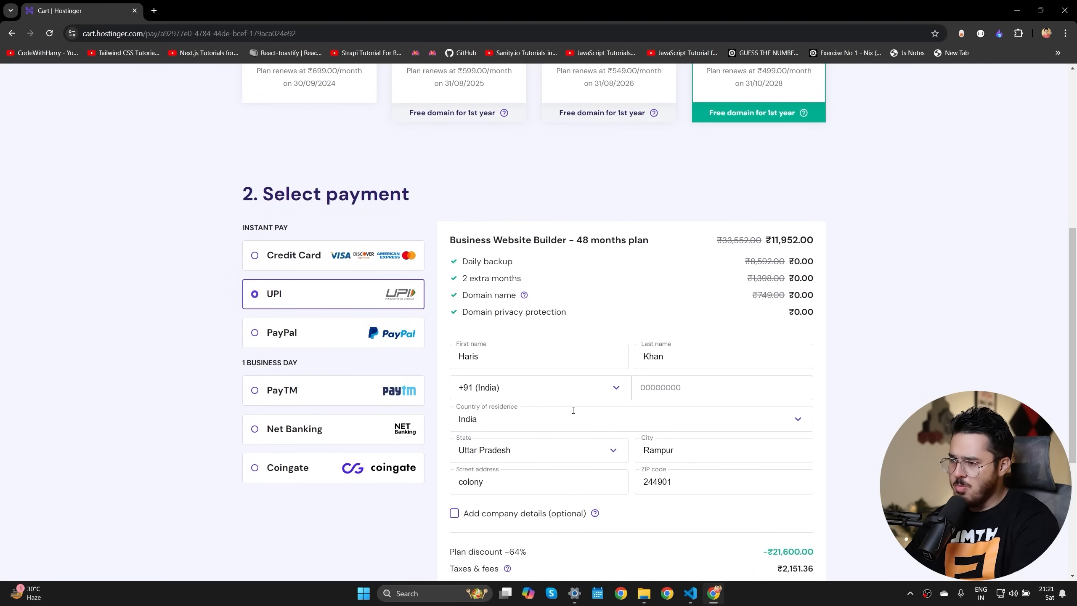
{"action": "scroll", "coordinate": [573, 410], "scroll_direction": "down", "scroll_amount": 5}
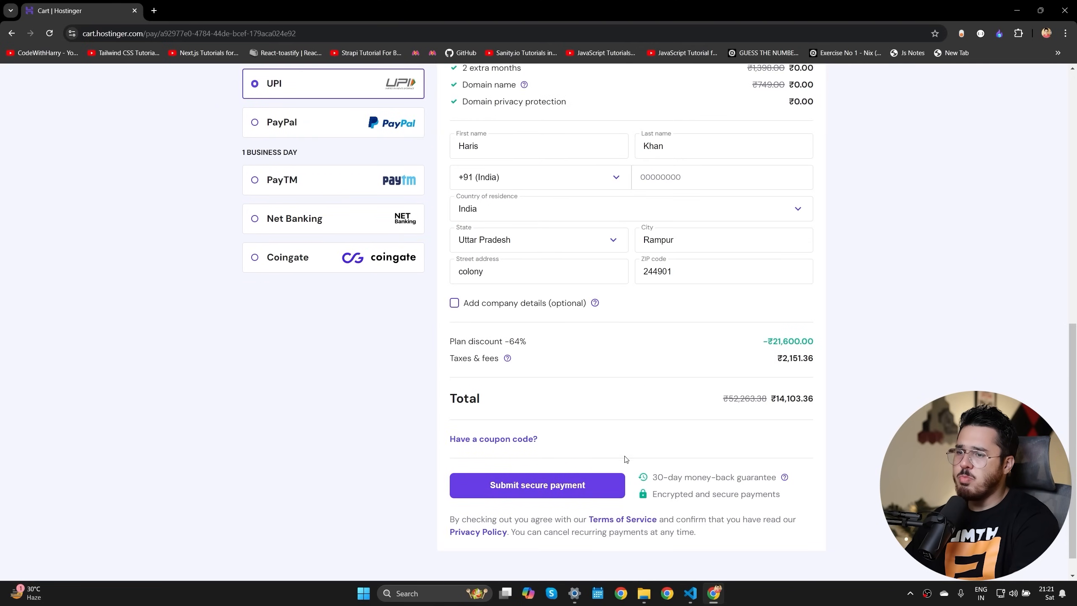
{"action": "left_click", "coordinate": [535, 439]}
{"action": "left_click", "coordinate": [535, 474]}
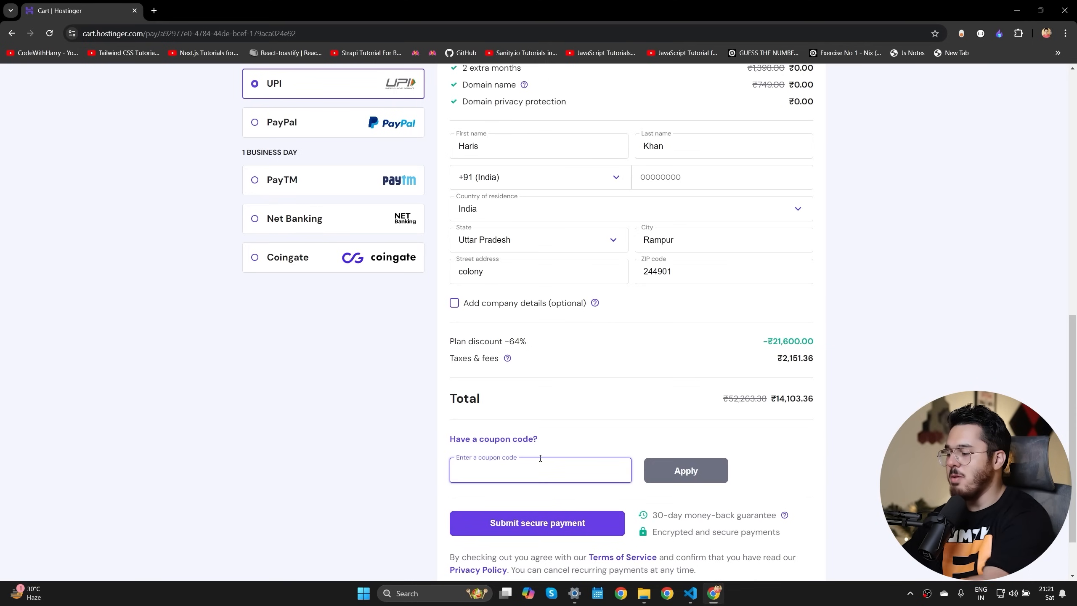
{"action": "type", "text": "CODEWITHHARRY"}
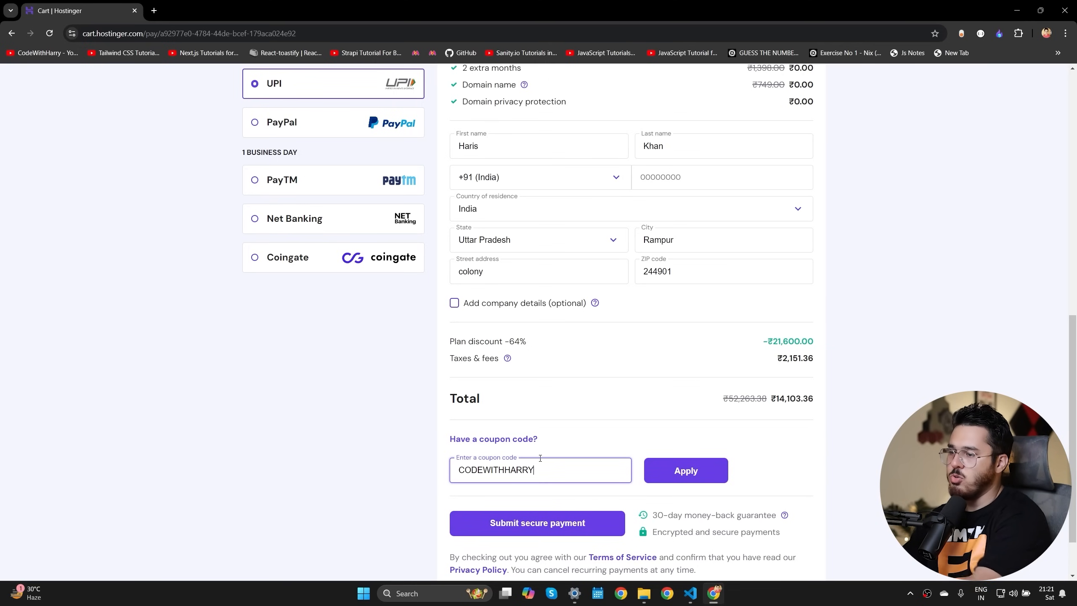
{"action": "left_click", "coordinate": [689, 464]}
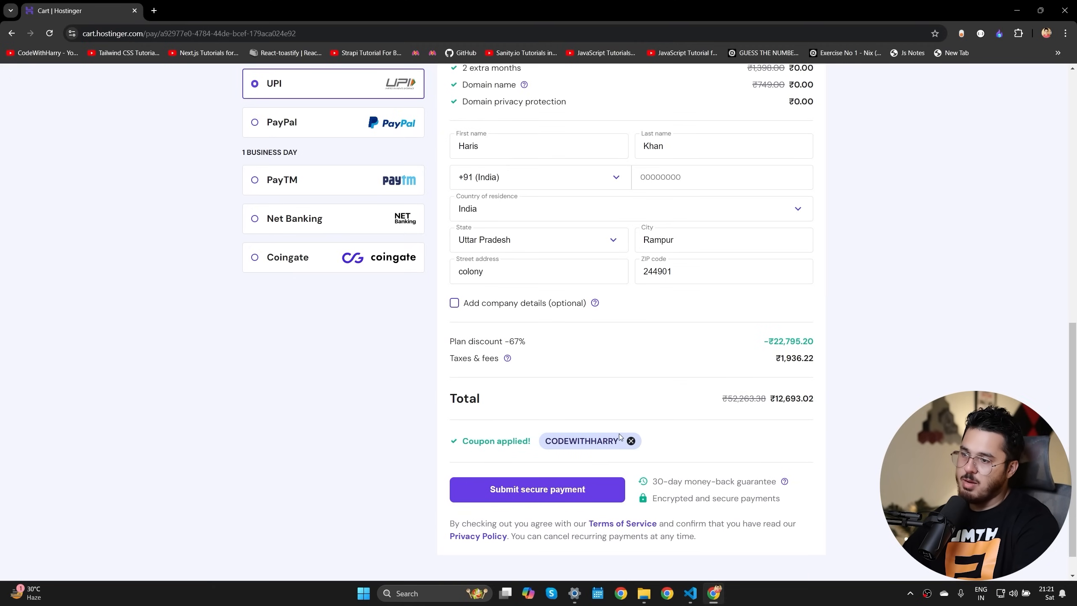
Step: Remove the applied coupon, check the order total and apply CODEWITHHARRY again
{"action": "left_click", "coordinate": [631, 441]}
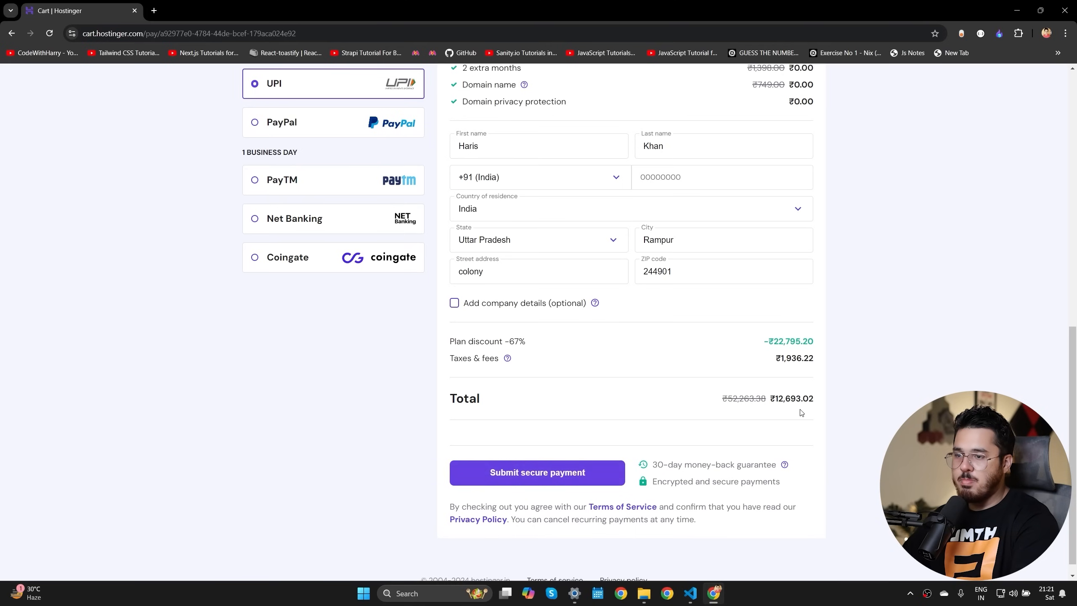
{"action": "left_click_drag", "start_coordinate": [773, 399], "coordinate": [814, 401]}
{"action": "left_click", "coordinate": [820, 405]}
{"action": "left_click", "coordinate": [584, 472]}
{"action": "type", "text": "CODEWITHHARRY"}
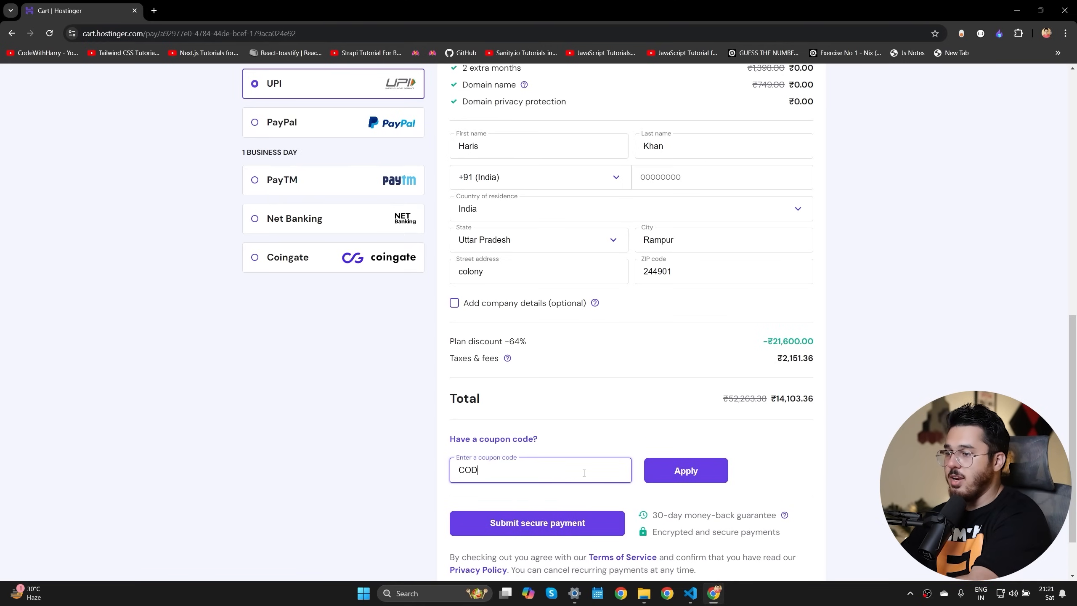
{"action": "left_click", "coordinate": [651, 476]}
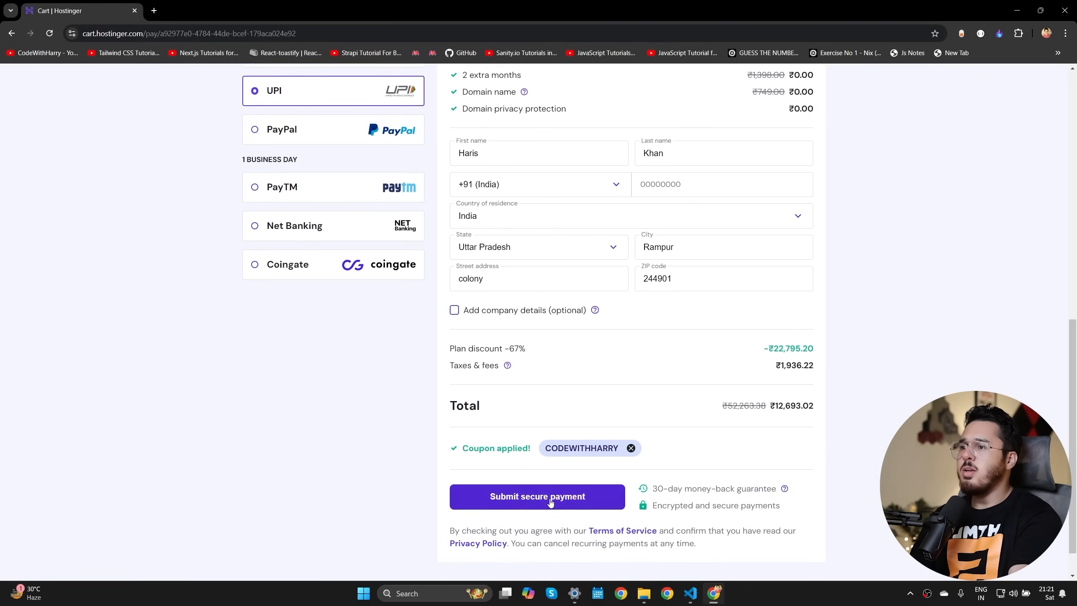
Step: Submit the order for secure payment and continue past the UPI AutoPay notice
{"action": "scroll", "coordinate": [568, 382], "scroll_direction": "up", "scroll_amount": 5}
{"action": "scroll", "coordinate": [612, 446], "scroll_direction": "down", "scroll_amount": 5}
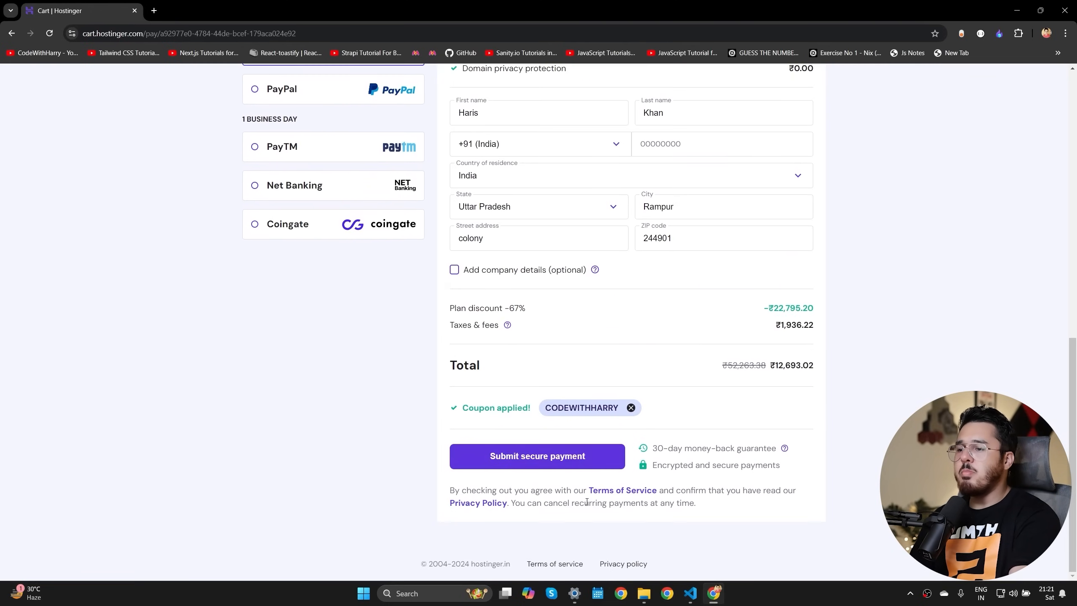
{"action": "left_click", "coordinate": [575, 462]}
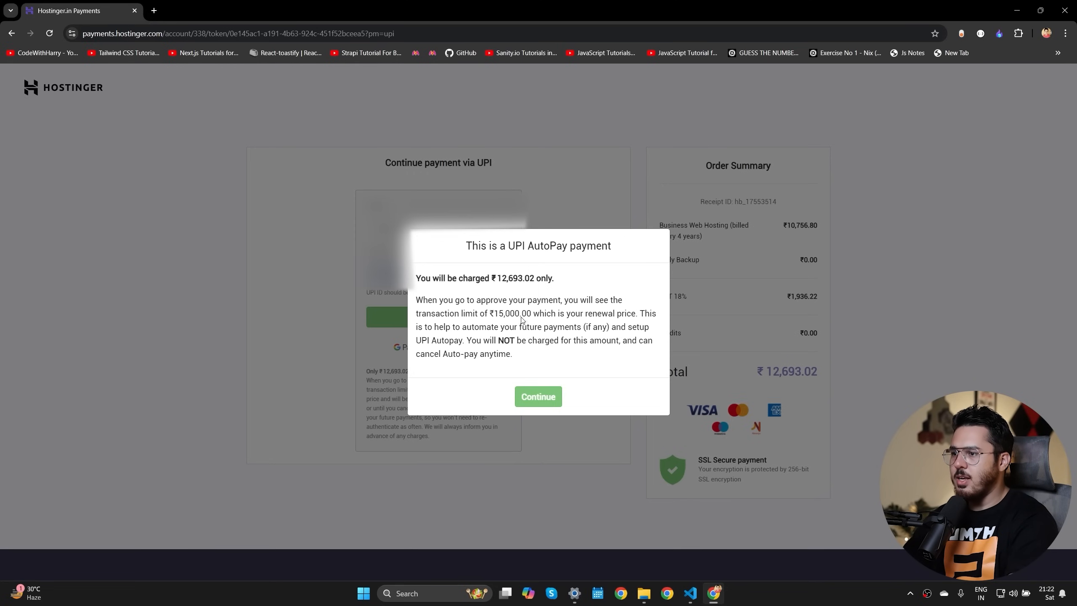
{"action": "left_click", "coordinate": [521, 398]}
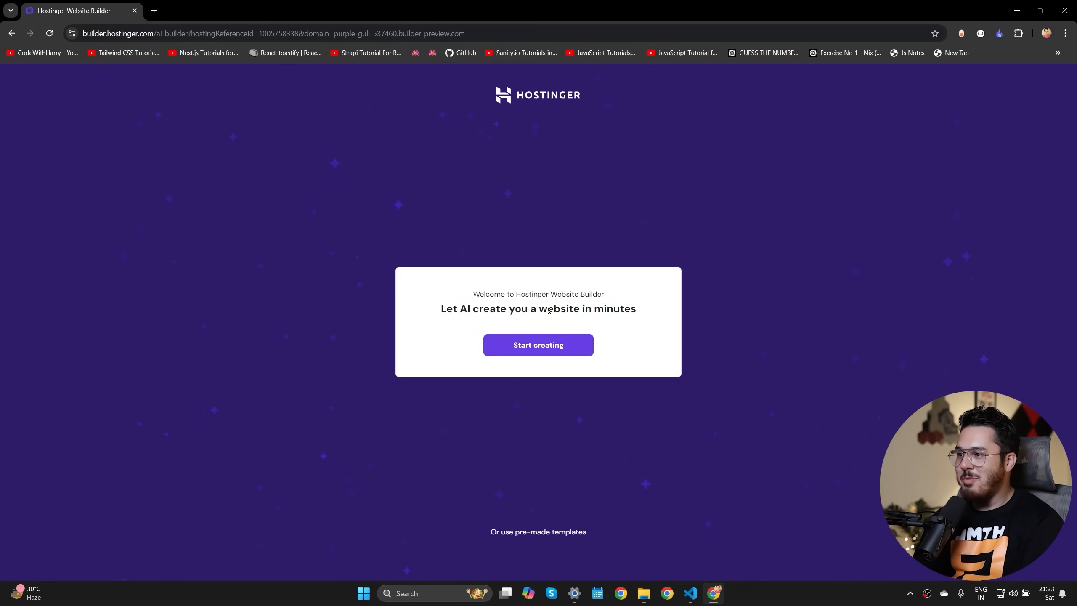
Step: Start creating the AI website with the type Online store and the brand name HarryKart
{"action": "left_click", "coordinate": [549, 345]}
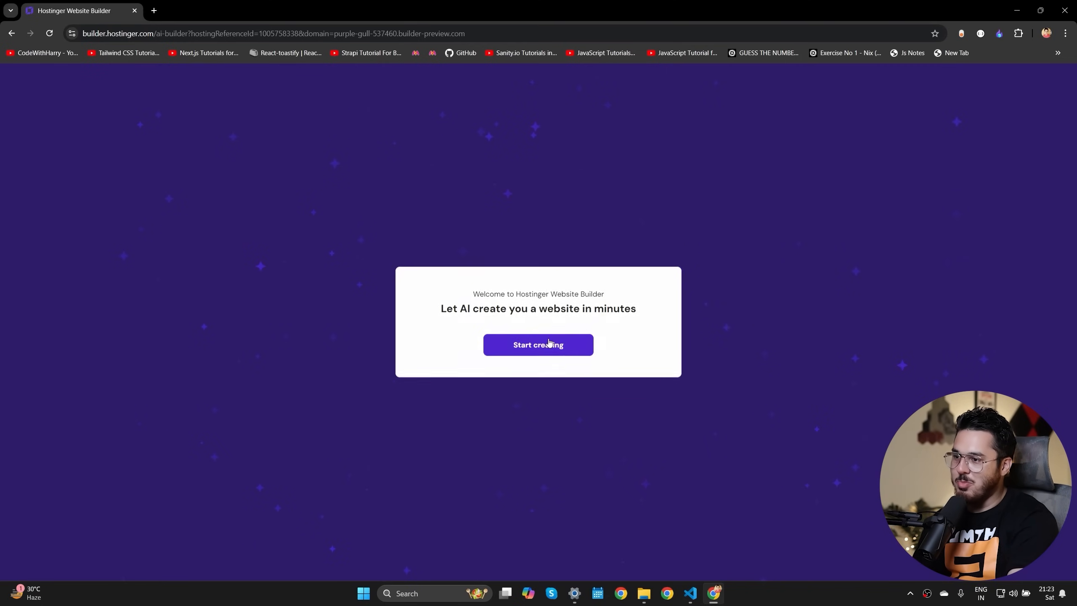
{"action": "left_click", "coordinate": [512, 232]}
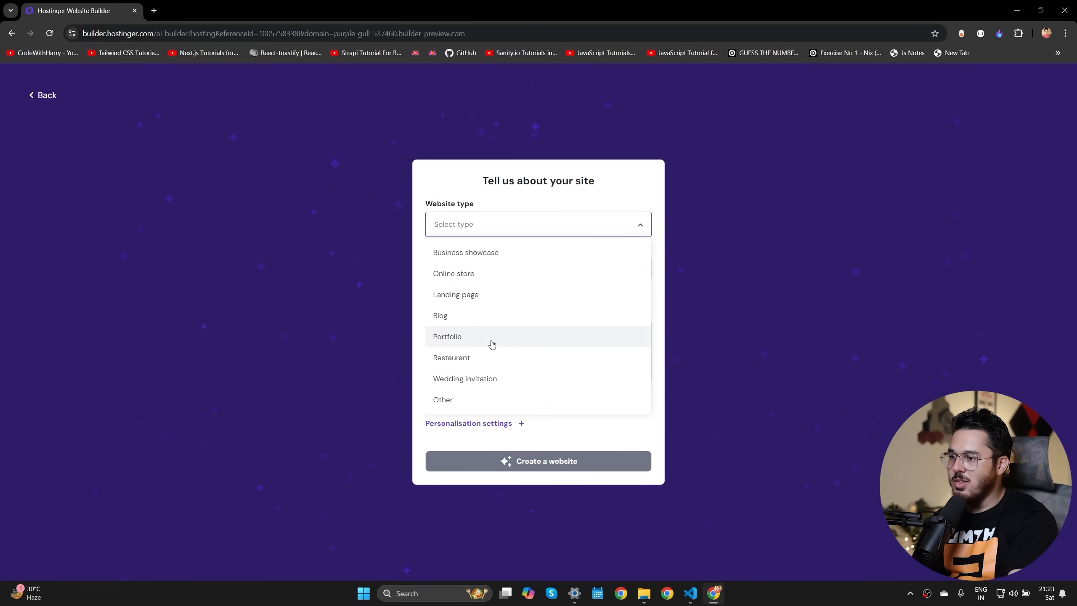
{"action": "left_click", "coordinate": [497, 273]}
{"action": "left_click", "coordinate": [509, 268]}
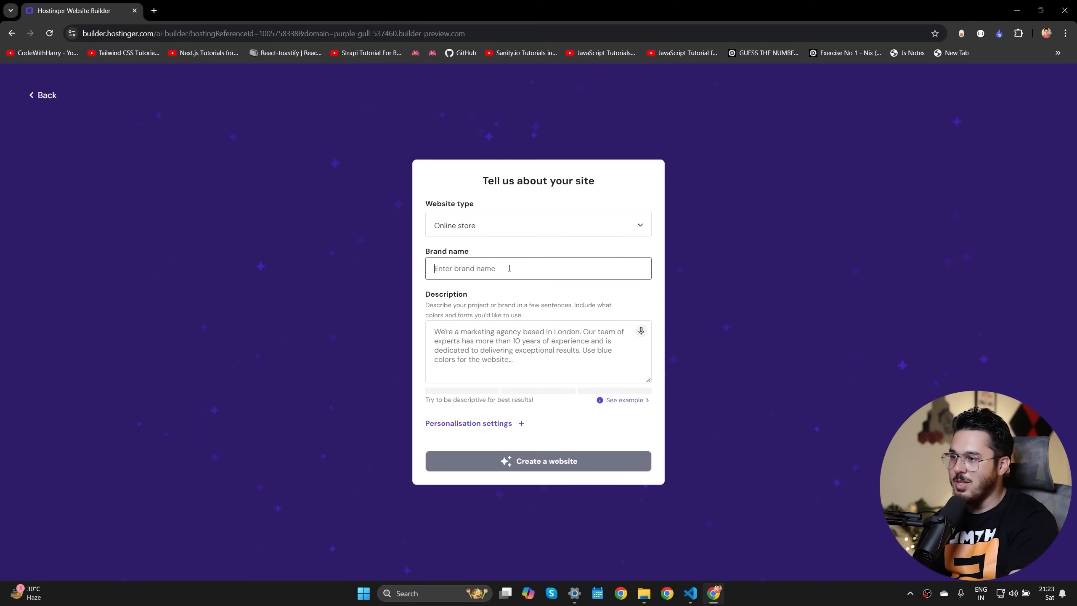
{"action": "type", "text": "HarryKart"}
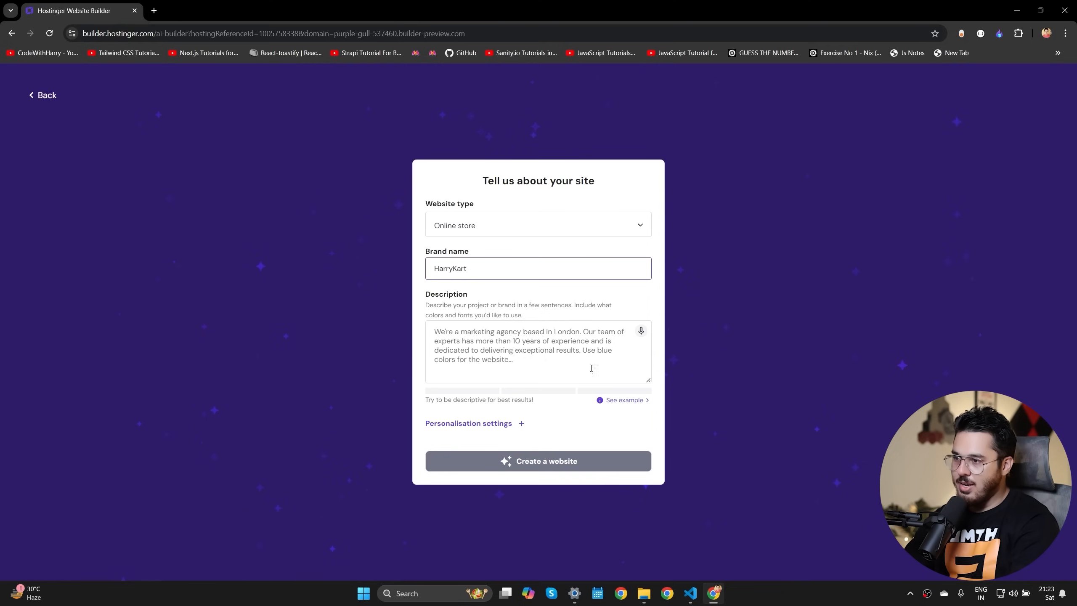
Step: Enlarge the description box and begin the text with "We are an online clothing store based out of delhi, India"
{"action": "left_click", "coordinate": [591, 368]}
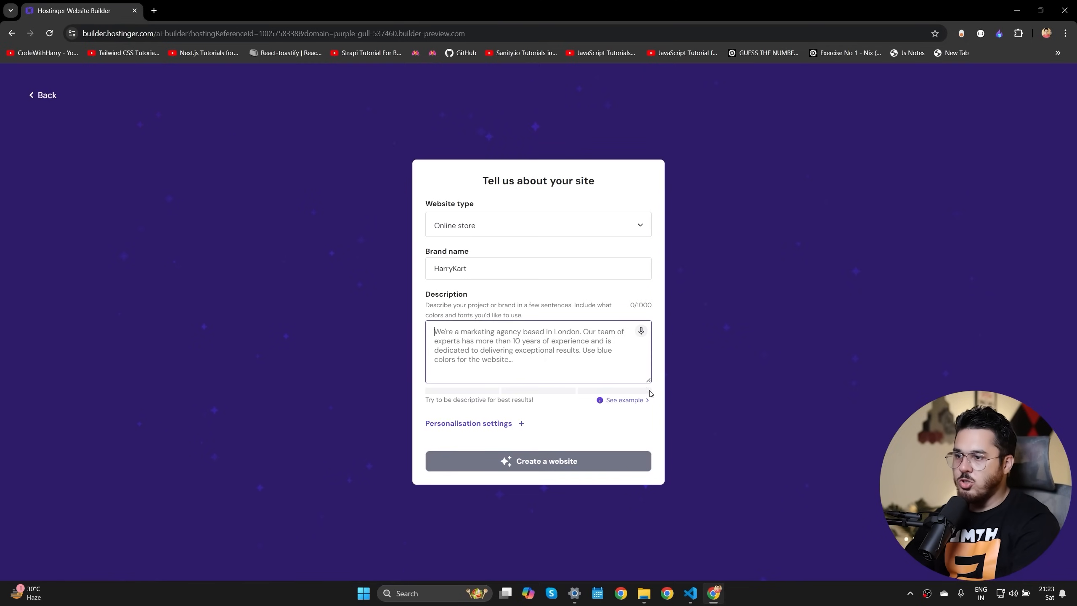
{"action": "left_click_drag", "start_coordinate": [648, 380], "coordinate": [641, 403]}
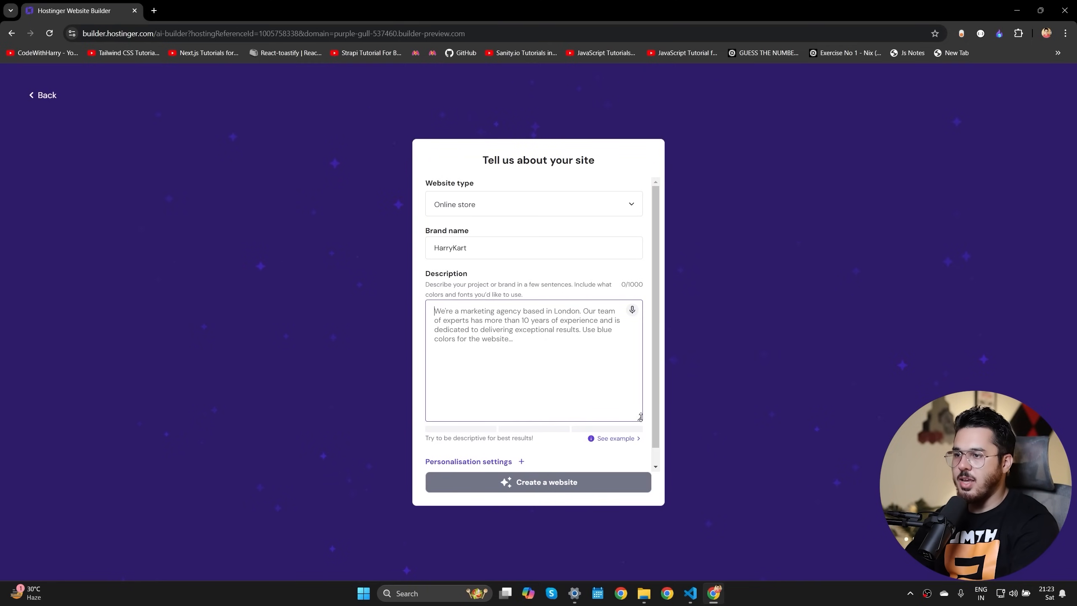
{"action": "scroll", "coordinate": [615, 367], "scroll_direction": "down", "scroll_amount": 1}
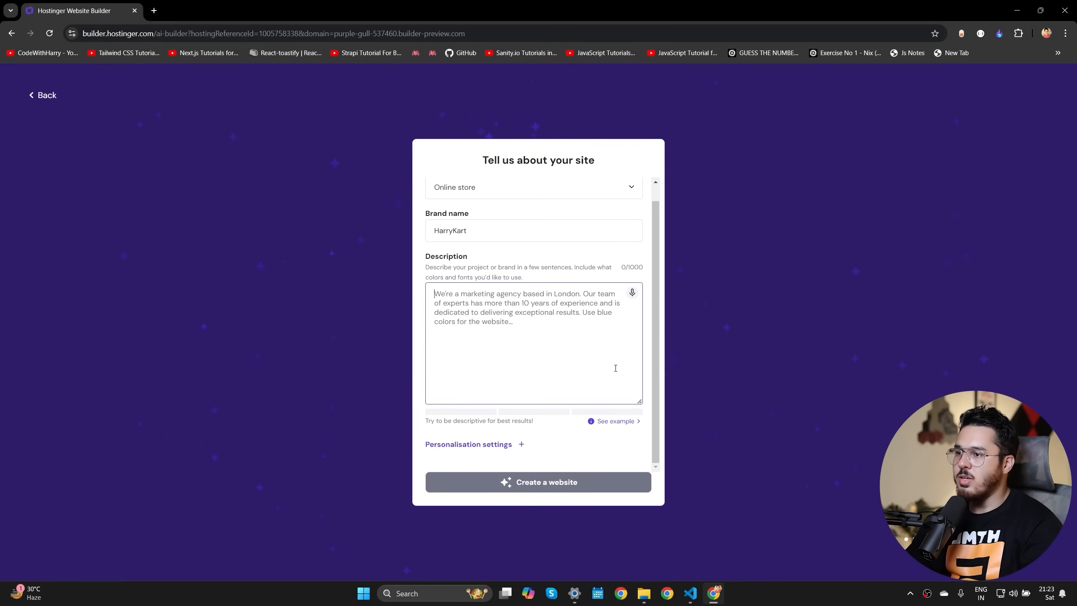
{"action": "type", "text": "We are a "}
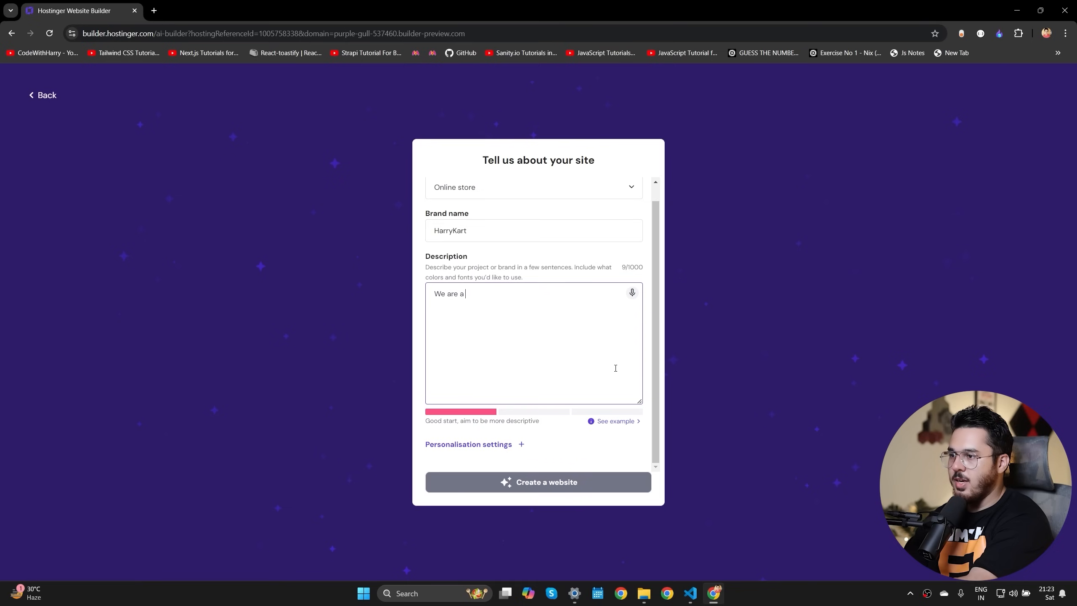
{"action": "type", "text": "n online shothing store based out of delhi "}
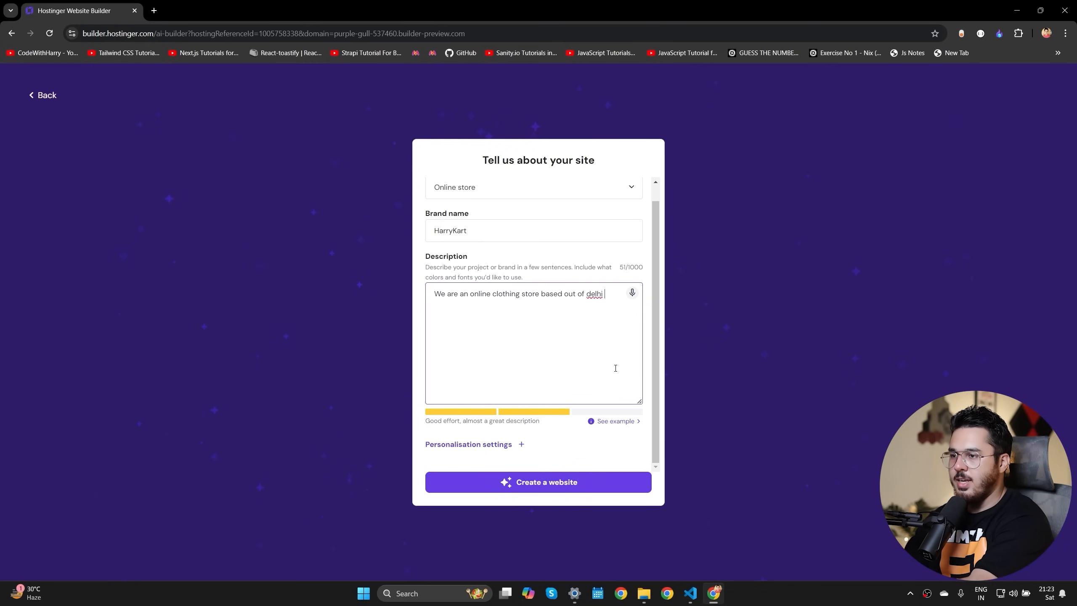
{"action": "type", "text": ", India, "}
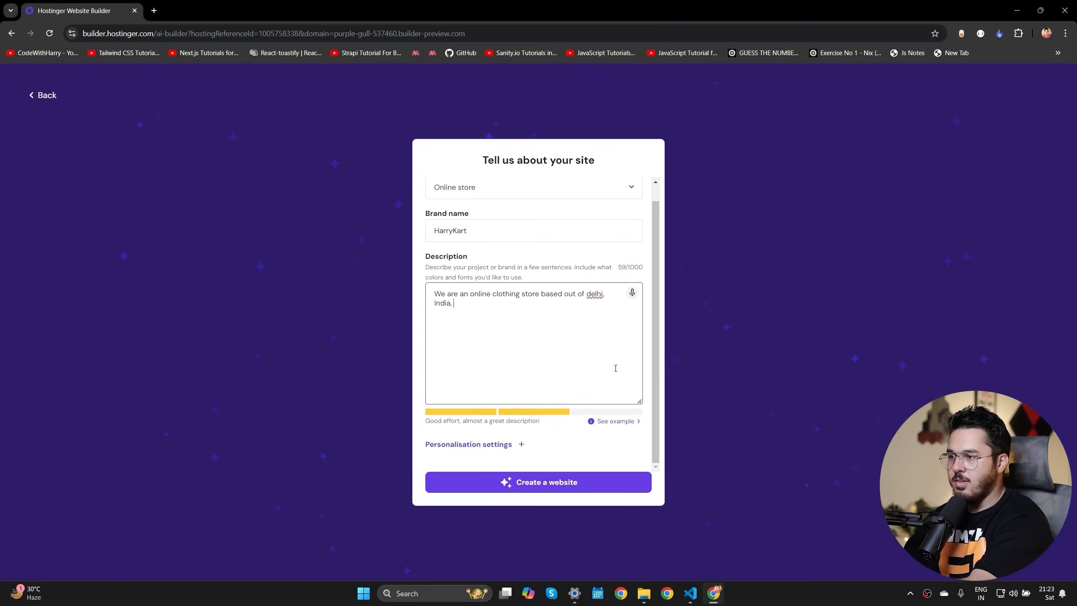
{"action": "key", "text": "BackSpace"}
{"action": "key", "text": "BackSpace"}
Step: Continue the description with "We want to sell our best selling articles through this ecommerce website."
{"action": "type", "text": ". We want to sell our best"}
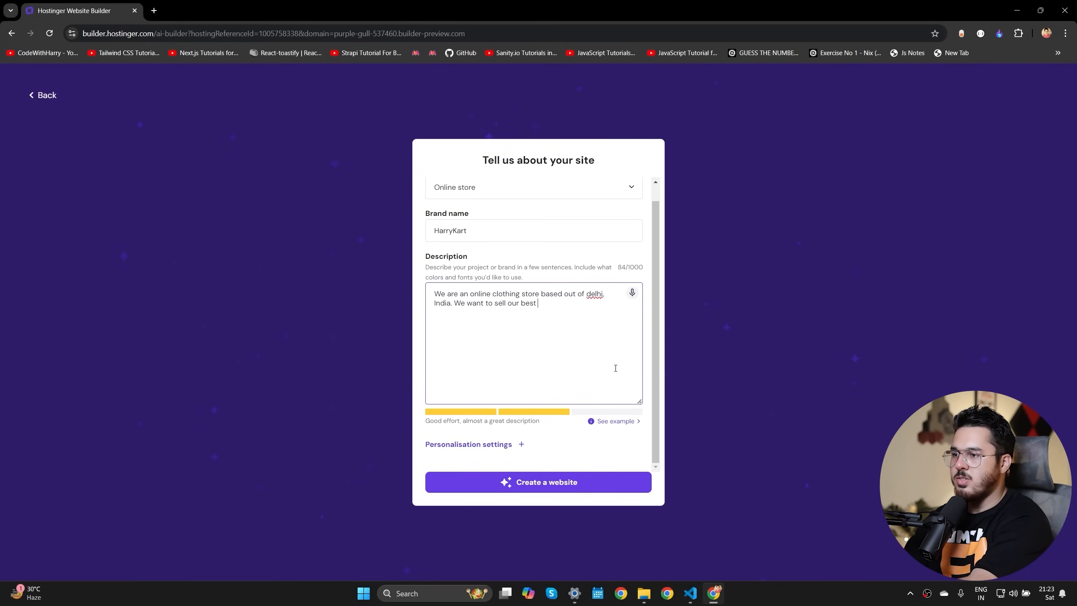
{"action": "type", "text": " selling articles through "}
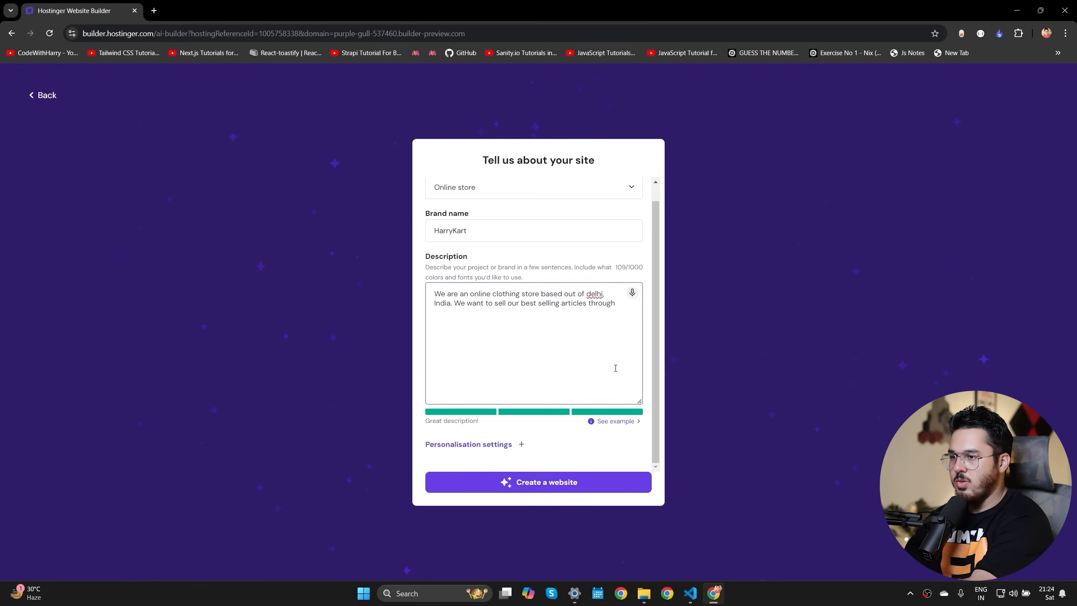
{"action": "type", "text": "this ecommerce"}
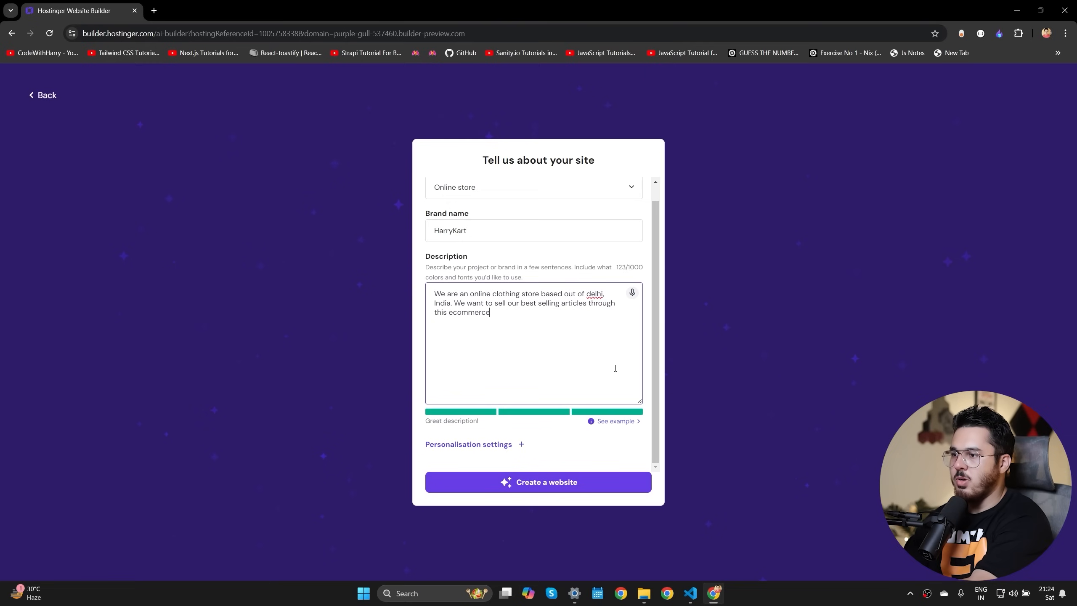
{"action": "type", "text": " website. "}
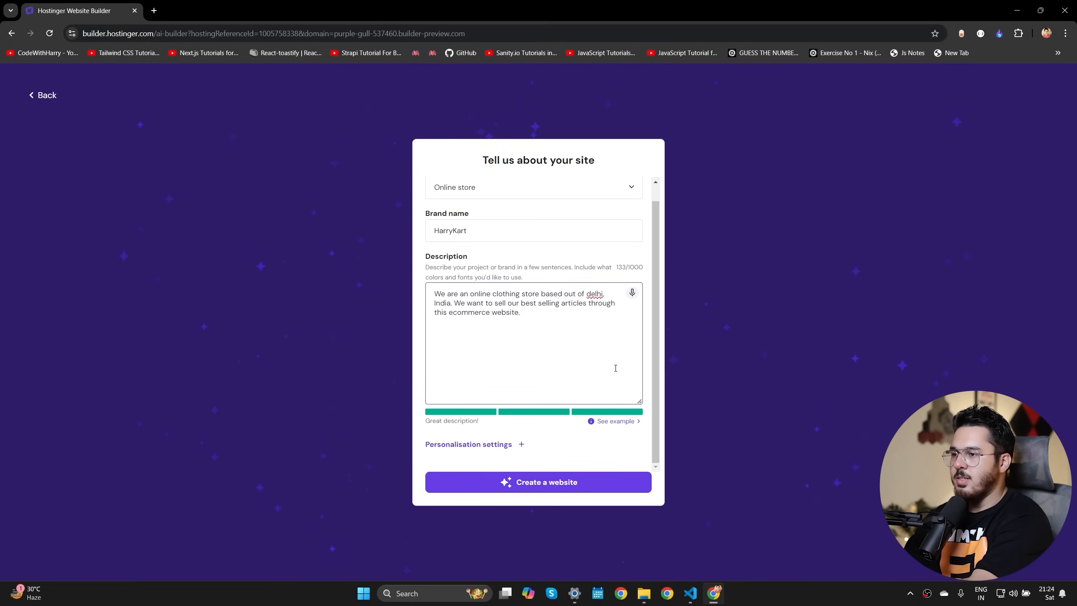
Step: Continue the description with "Create a responsive website with a hamburger in the Navbar." and begin the request to use good animations
{"action": "type", "text": "Create a responsive websi"}
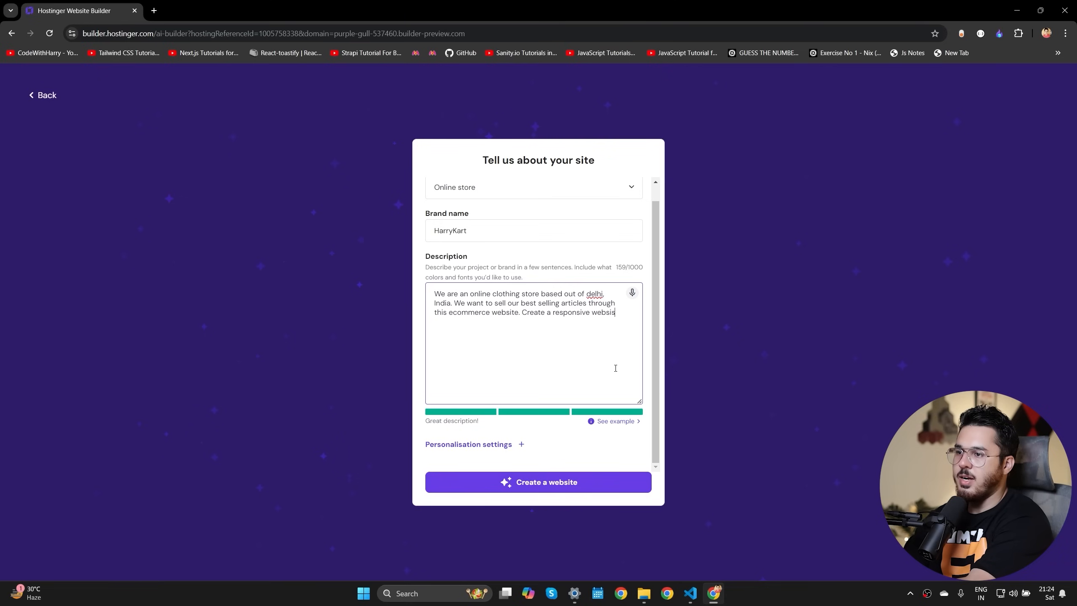
{"action": "type", "text": "te with a hamburger in the Navbar."}
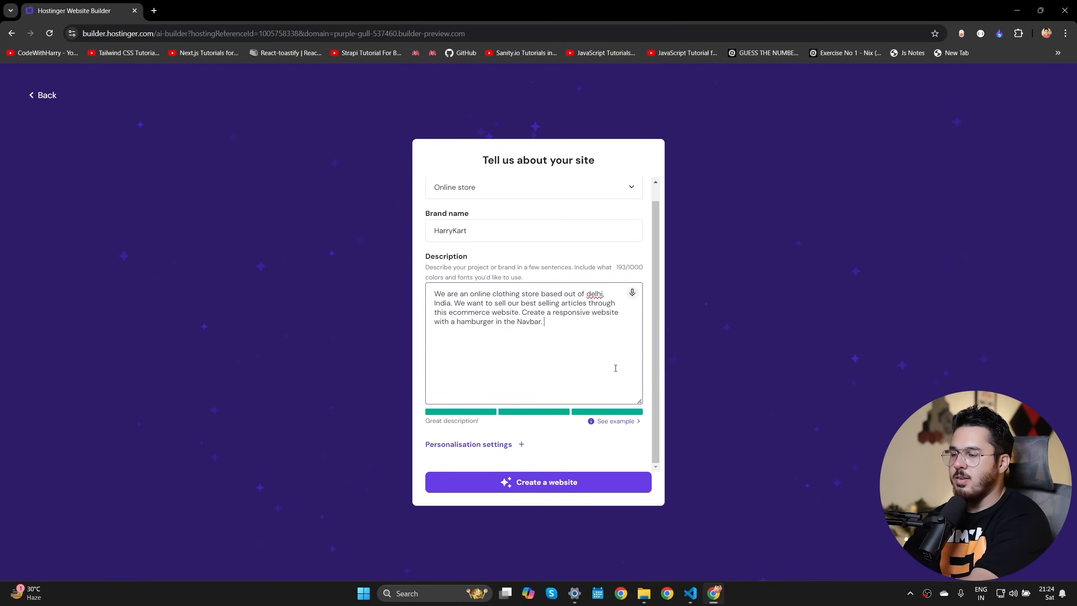
{"action": "type", "text": "Use good anim"}
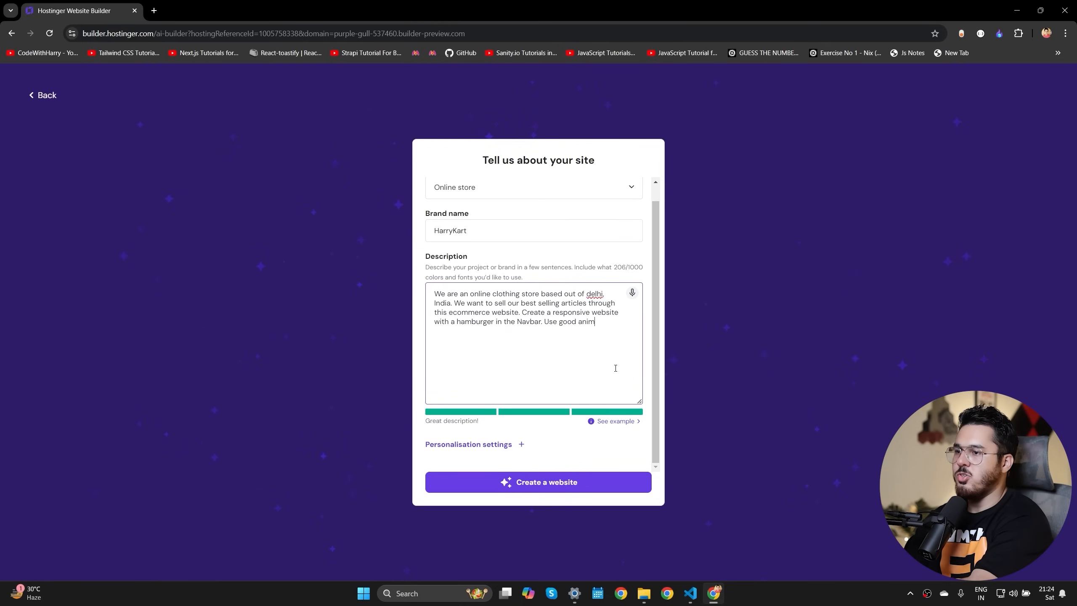
Step: Complete the animation request with "and use animations throughout the website." and add "Keep the images in the indian context as much as possible"
{"action": "type", "text": "aitions and use animations throughout the website. Keep the images in teh in"}
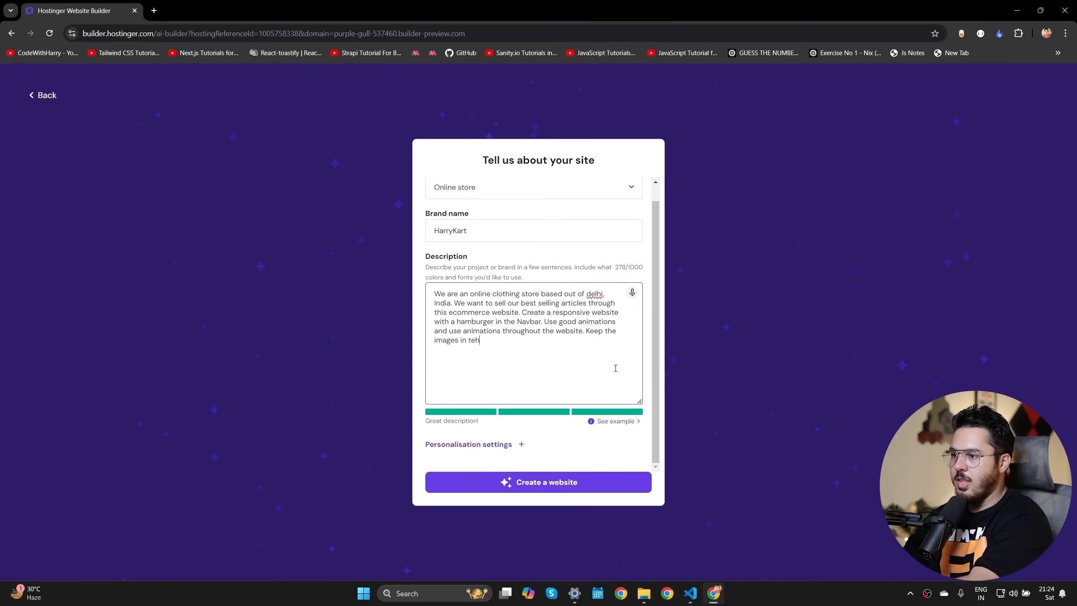
{"action": "key", "text": "BackSpace"}
{"action": "key", "text": "BackSpace"}
{"action": "key", "text": "BackSpace"}
{"action": "type", "text": "the indian context as mu"}
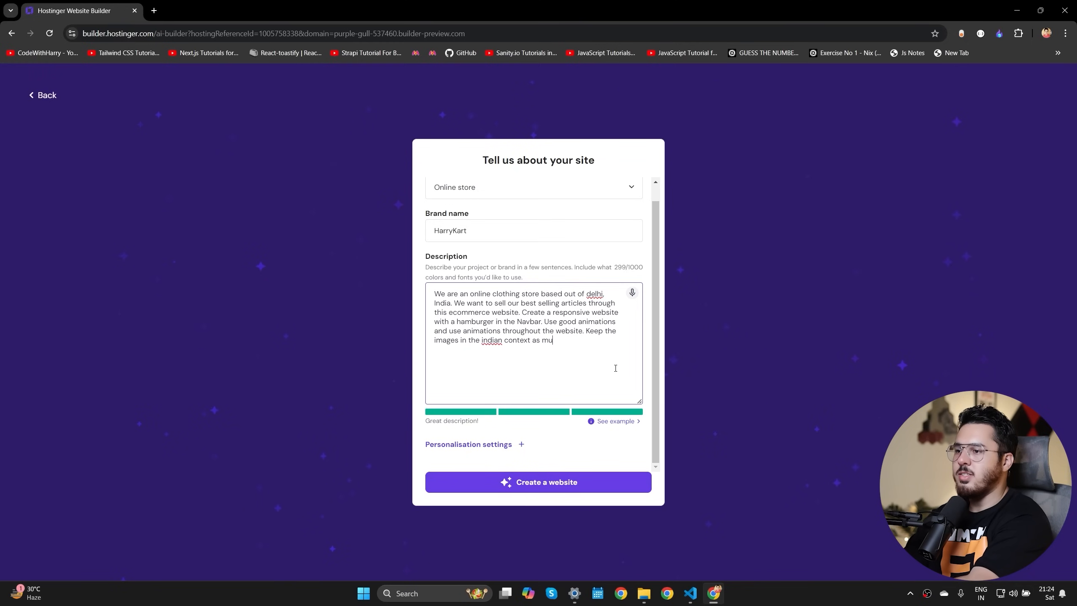
{"action": "type", "text": "sh ch as possible"}
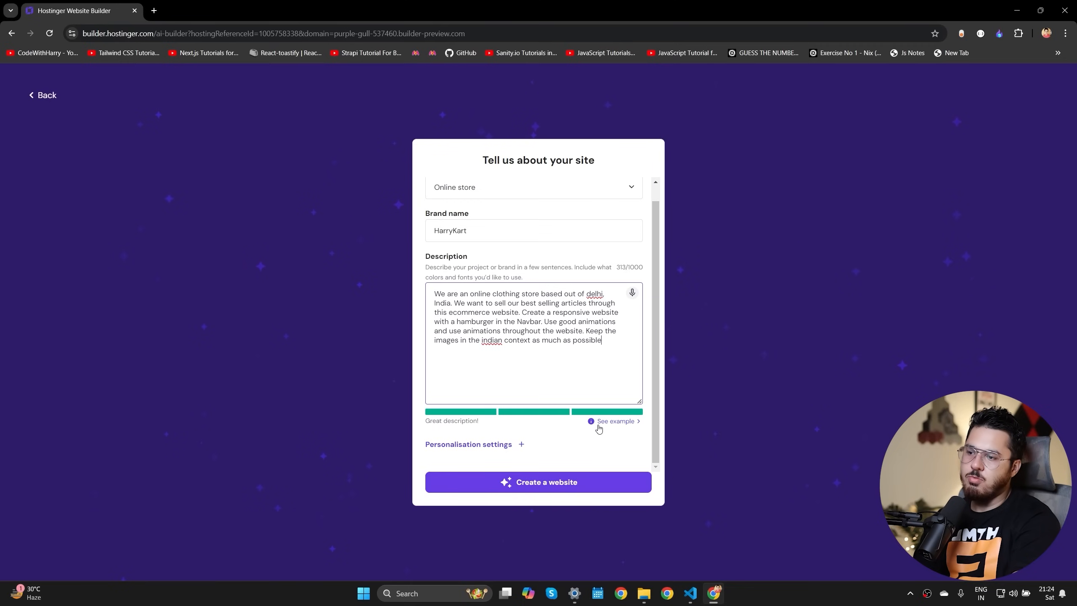
Step: Show the example description and read the sample text for an Italian Restaurant
{"action": "left_click", "coordinate": [616, 427]}
{"action": "left_click", "coordinate": [624, 424]}
{"action": "scroll", "coordinate": [625, 393], "scroll_direction": "down", "scroll_amount": 2}
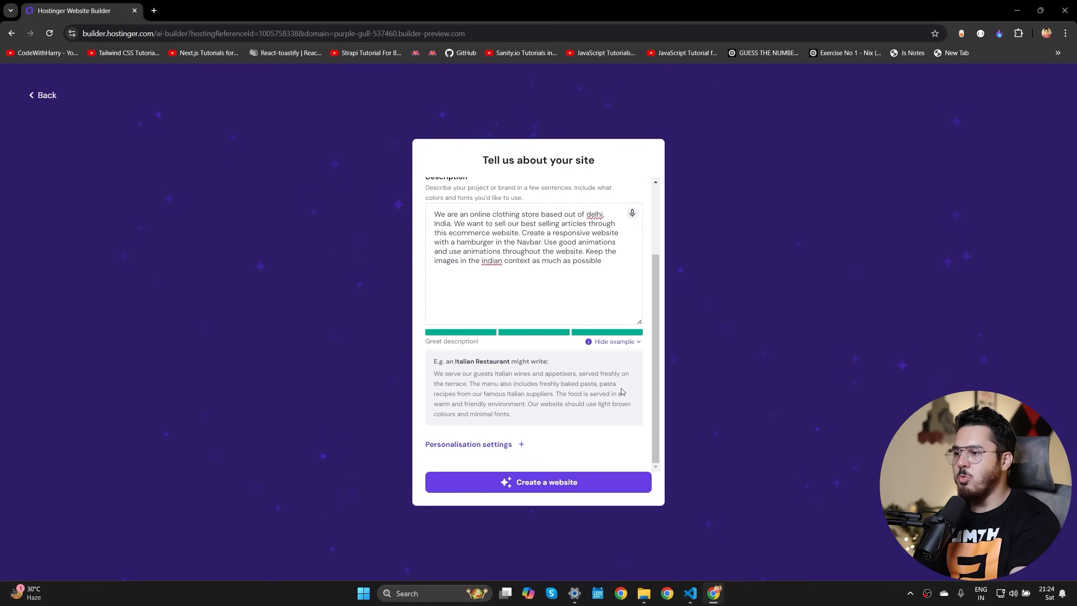
{"action": "left_click_drag", "start_coordinate": [465, 371], "coordinate": [579, 395]}
Step: Finish the description with ". It should use purple color" and create the website
{"action": "left_click", "coordinate": [622, 263]}
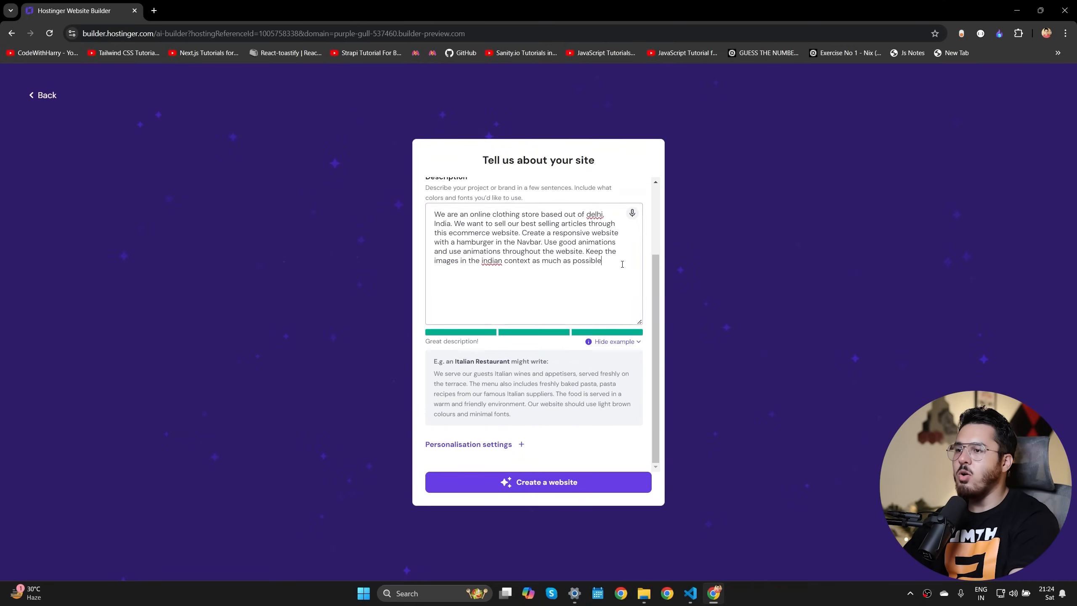
{"action": "type", "text": ". It should use purple color"}
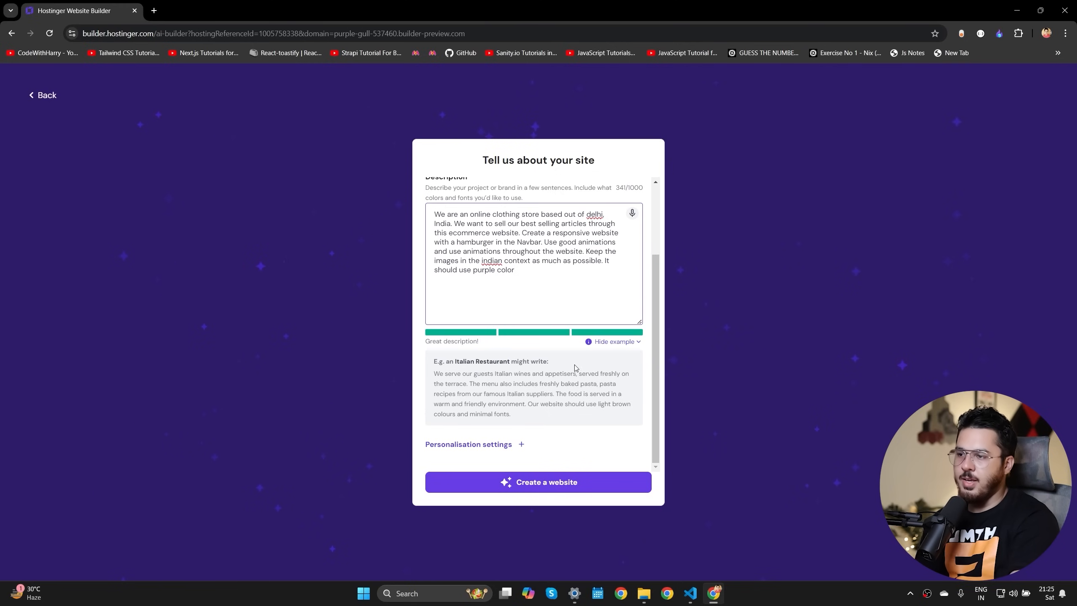
{"action": "left_click", "coordinate": [546, 478]}
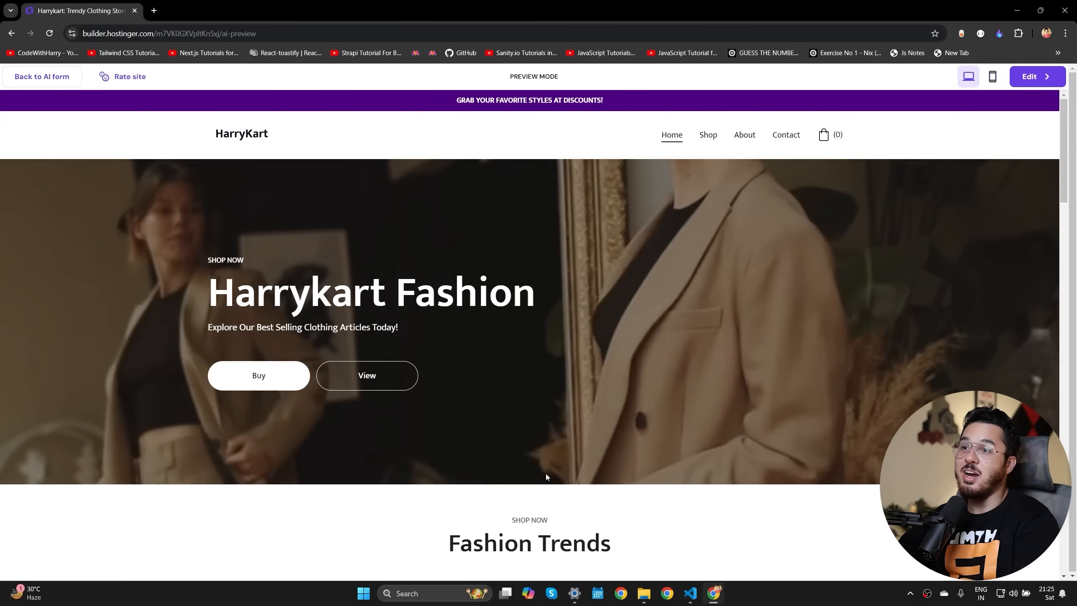
Step: Examine the generated home page in the desktop preview, including the product list, the image gallery and the footer's contact details
{"action": "scroll", "coordinate": [500, 457], "scroll_direction": "down", "scroll_amount": 10}
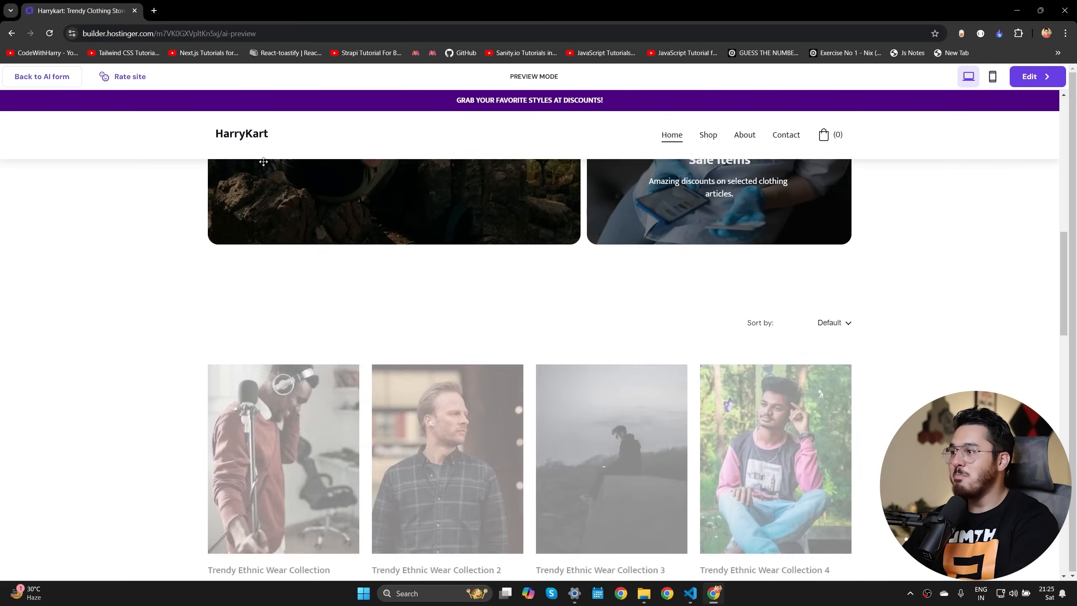
{"action": "scroll", "coordinate": [534, 344], "scroll_direction": "down", "scroll_amount": 12}
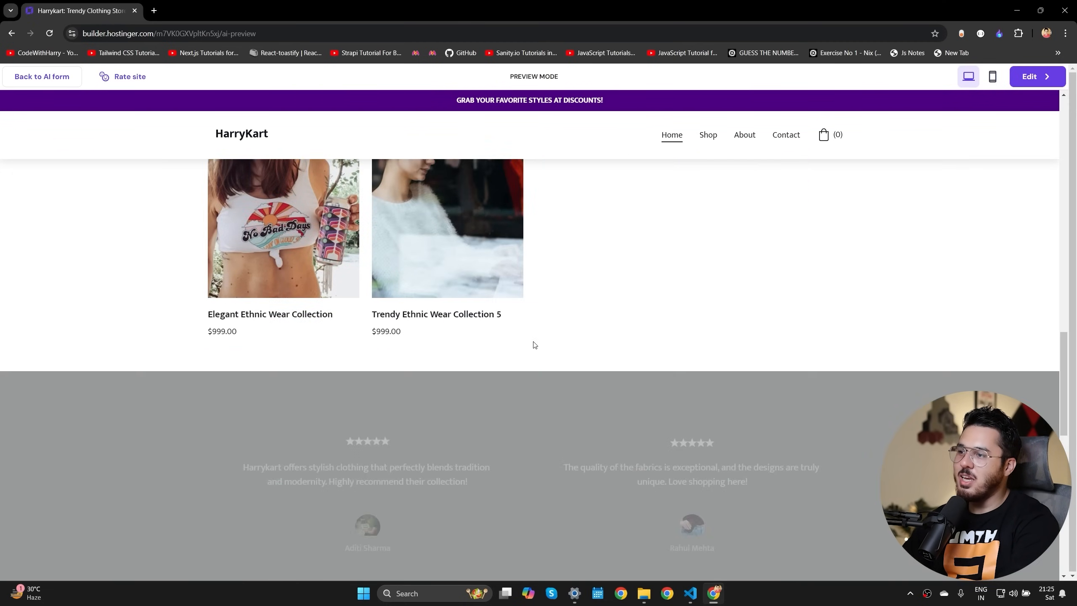
{"action": "scroll", "coordinate": [519, 377], "scroll_direction": "down", "scroll_amount": 3}
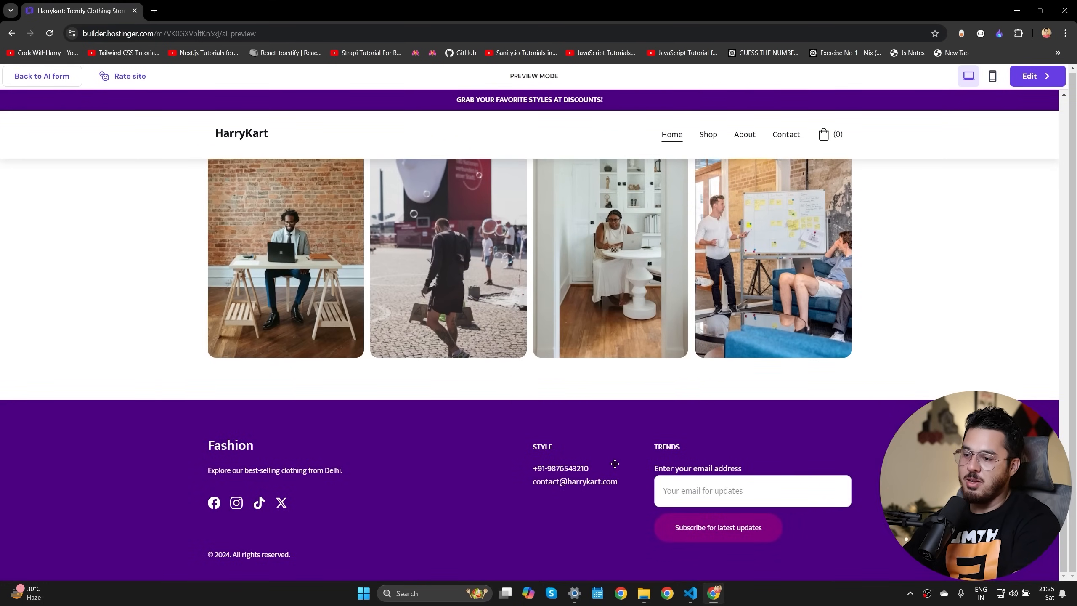
{"action": "left_click_drag", "start_coordinate": [552, 468], "coordinate": [589, 468]}
{"action": "left_click", "coordinate": [598, 485]}
{"action": "left_click_drag", "start_coordinate": [247, 478], "coordinate": [488, 487]}
{"action": "left_click", "coordinate": [486, 507]}
{"action": "scroll", "coordinate": [486, 507], "scroll_direction": "up", "scroll_amount": 5}
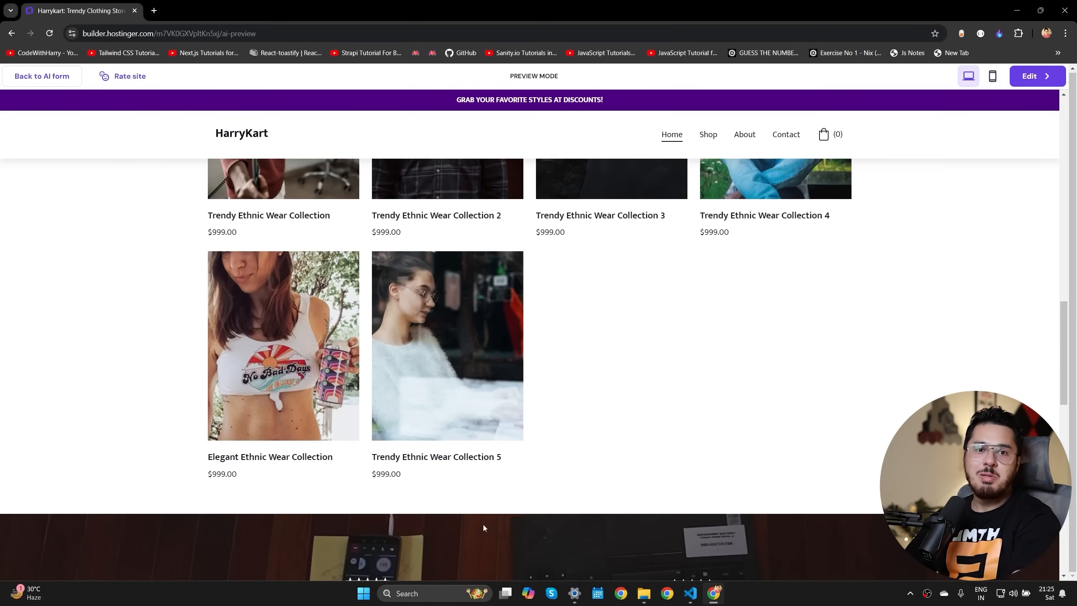
{"action": "scroll", "coordinate": [484, 525], "scroll_direction": "up", "scroll_amount": 2}
{"action": "scroll", "coordinate": [609, 353], "scroll_direction": "up", "scroll_amount": 5}
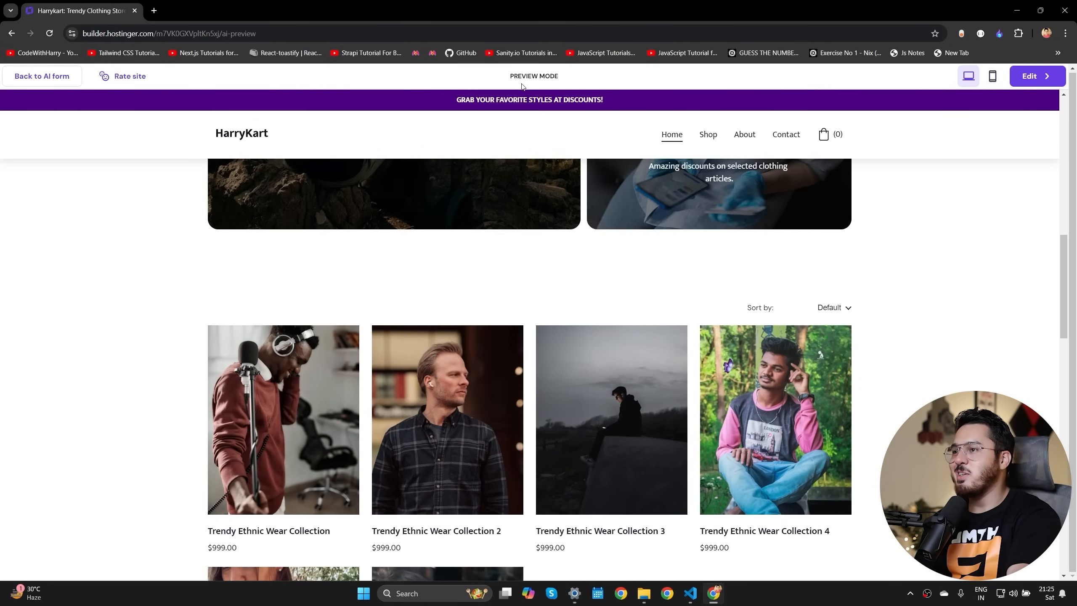
Step: Check the site in the mobile preview, including its product list and the hamburger menu's link to the Shop page
{"action": "left_click", "coordinate": [987, 79]}
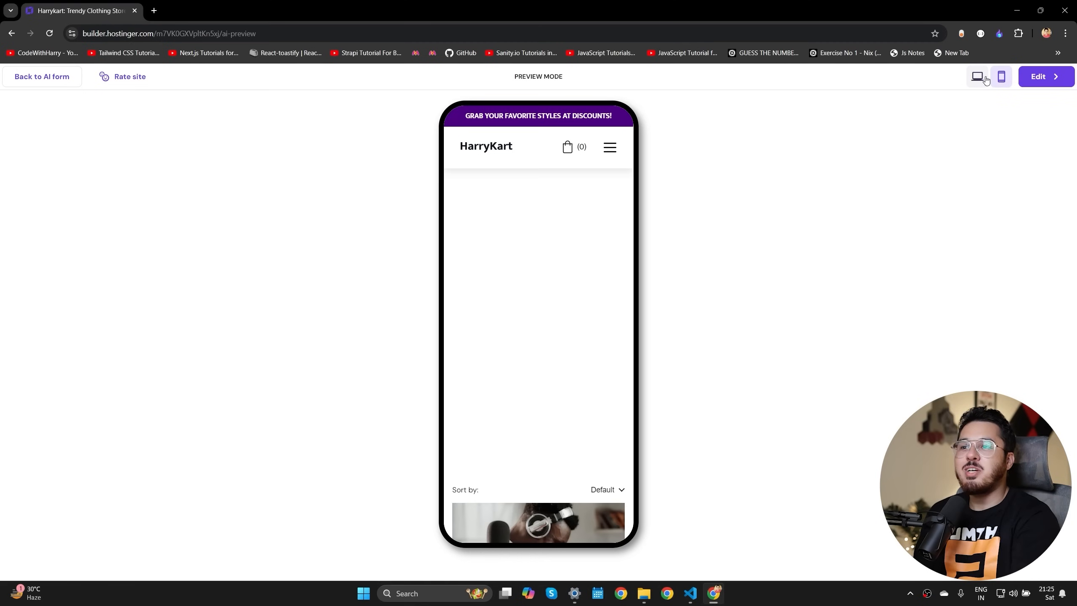
{"action": "left_click", "coordinate": [608, 148]}
{"action": "left_click", "coordinate": [607, 148]}
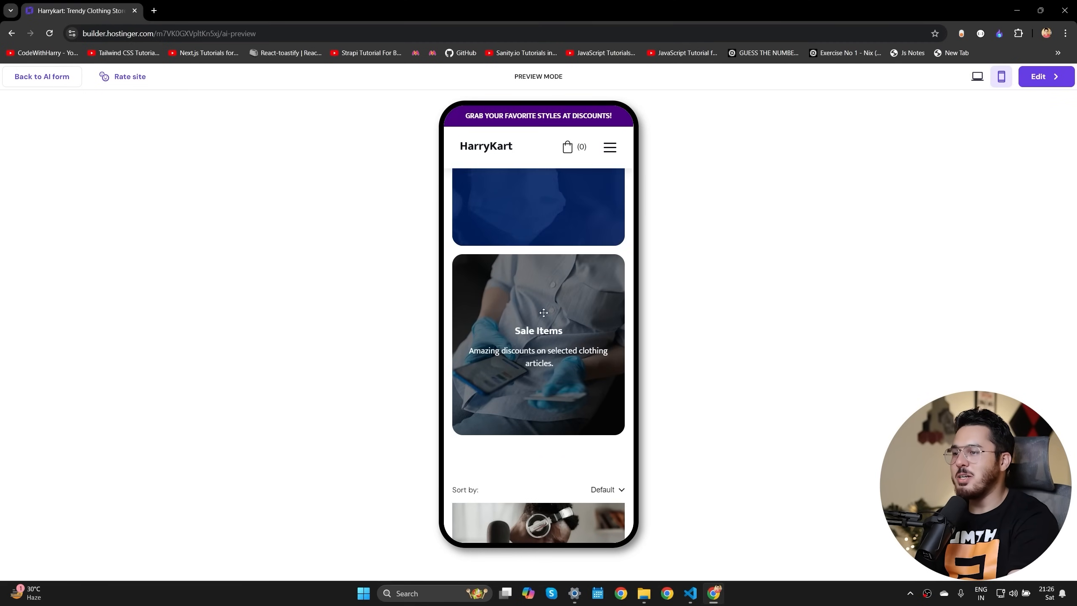
{"action": "scroll", "coordinate": [546, 310], "scroll_direction": "down", "scroll_amount": 10}
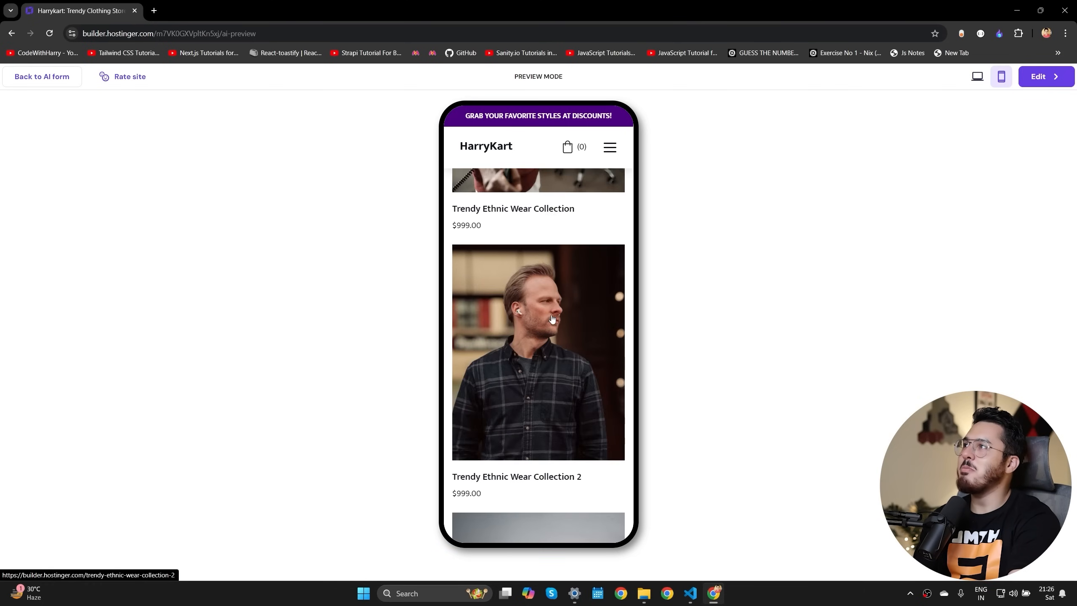
{"action": "scroll", "coordinate": [551, 319], "scroll_direction": "down", "scroll_amount": 6}
{"action": "scroll", "coordinate": [510, 366], "scroll_direction": "down", "scroll_amount": 10}
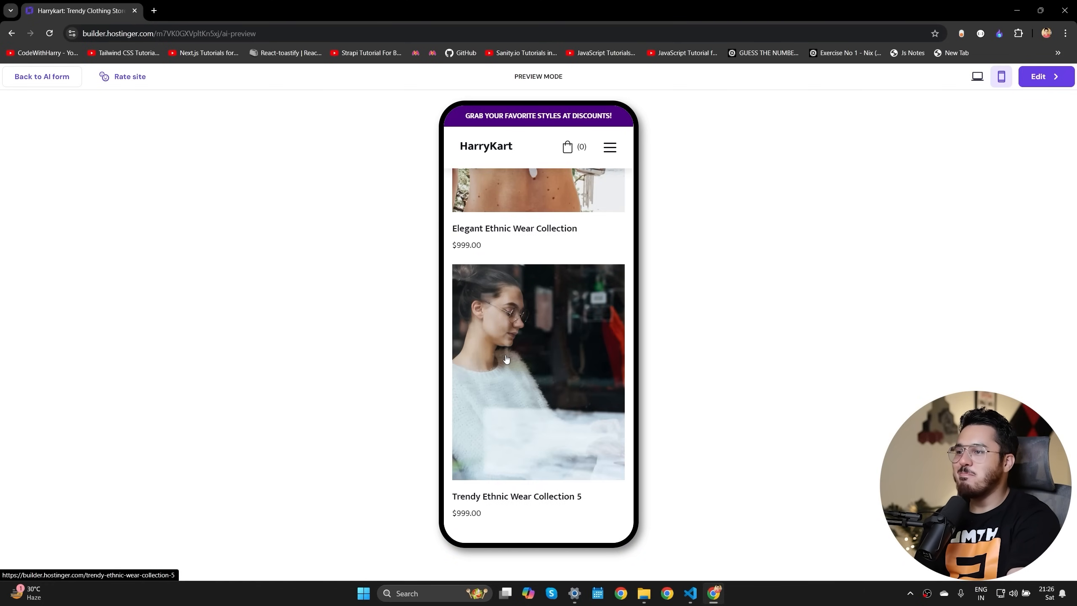
{"action": "scroll", "coordinate": [505, 359], "scroll_direction": "down", "scroll_amount": 15}
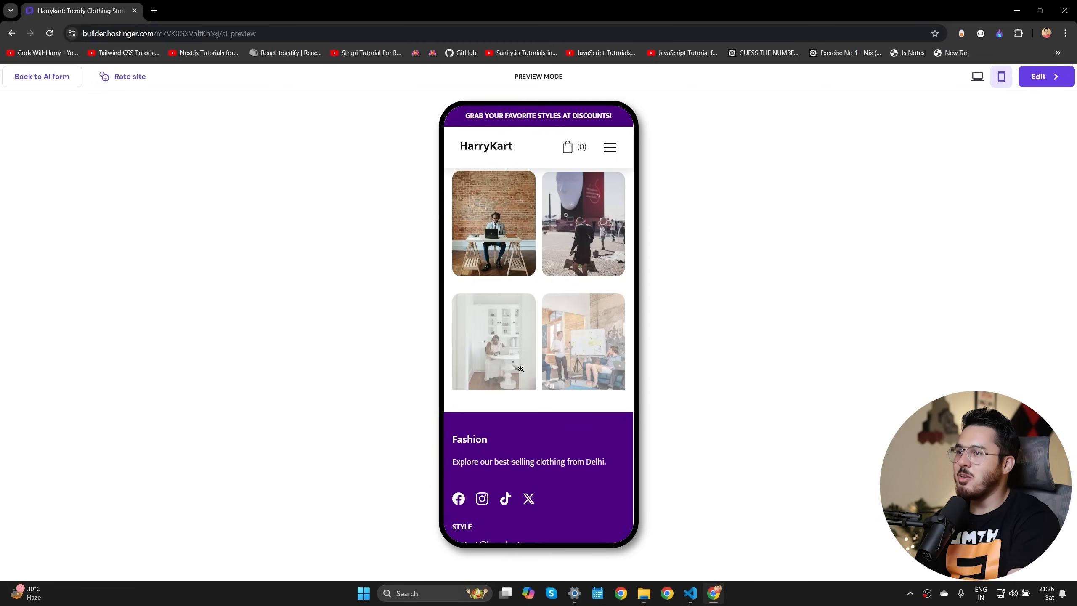
{"action": "scroll", "coordinate": [624, 217], "scroll_direction": "up", "scroll_amount": 7}
{"action": "left_click", "coordinate": [608, 149]}
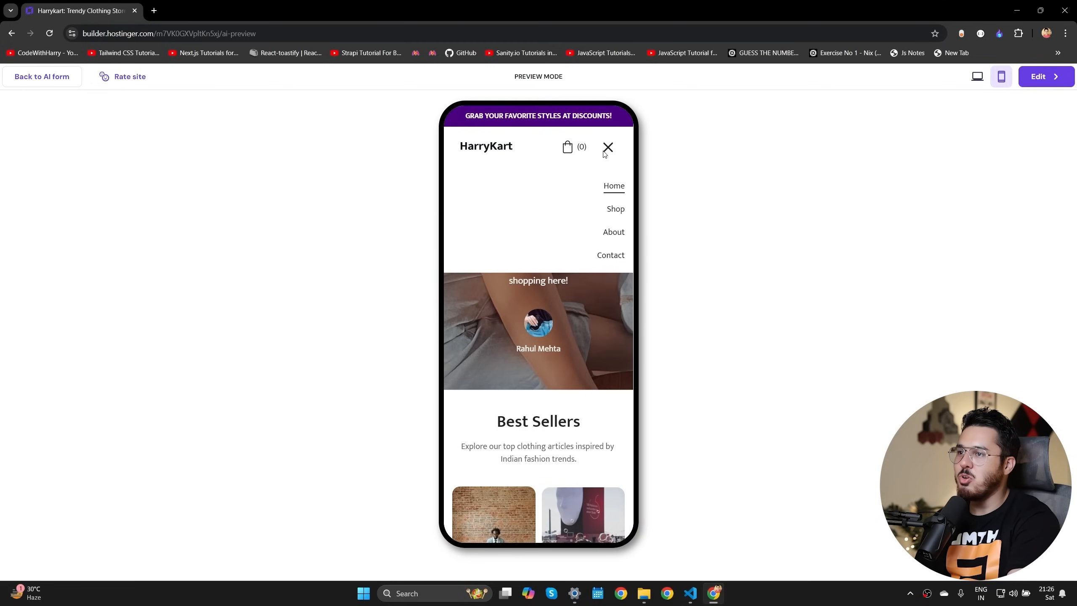
{"action": "left_click", "coordinate": [614, 211]}
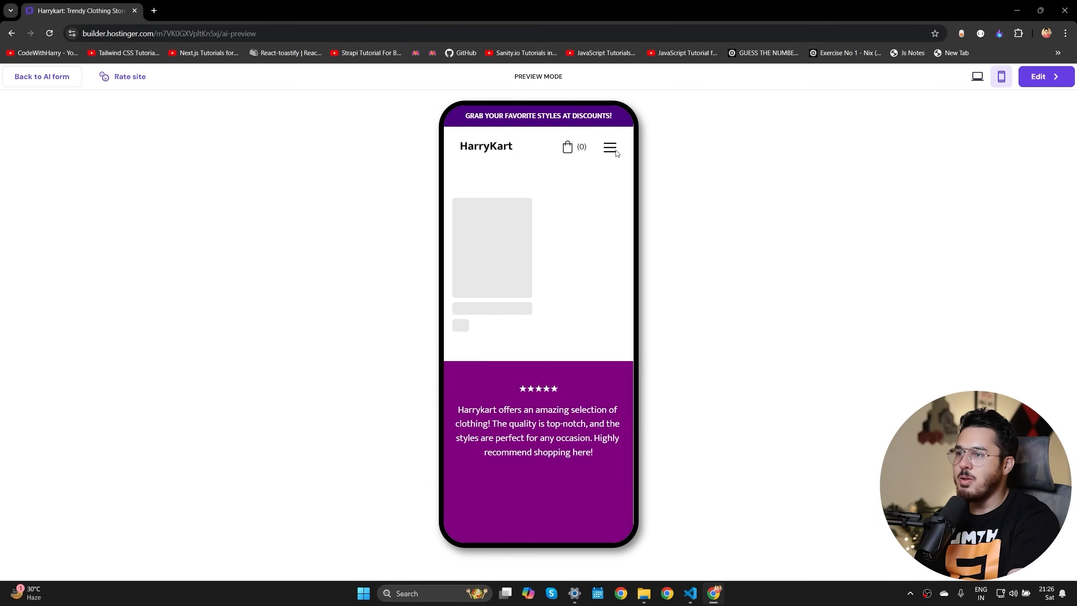
Step: Return to the desktop preview and look at the Home and Shop pages
{"action": "left_click", "coordinate": [978, 77]}
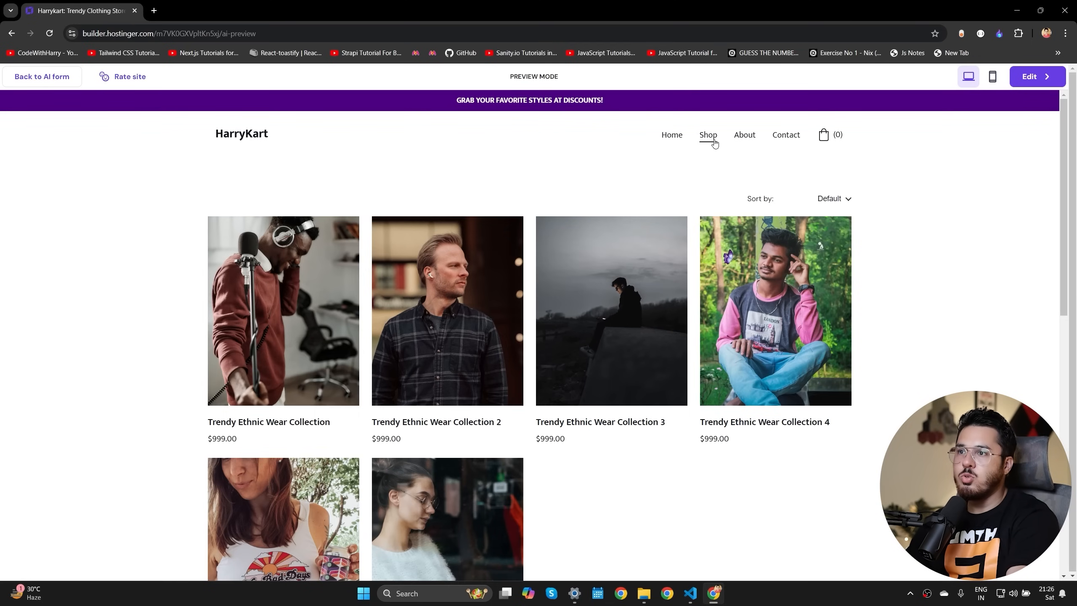
{"action": "left_click", "coordinate": [672, 136]}
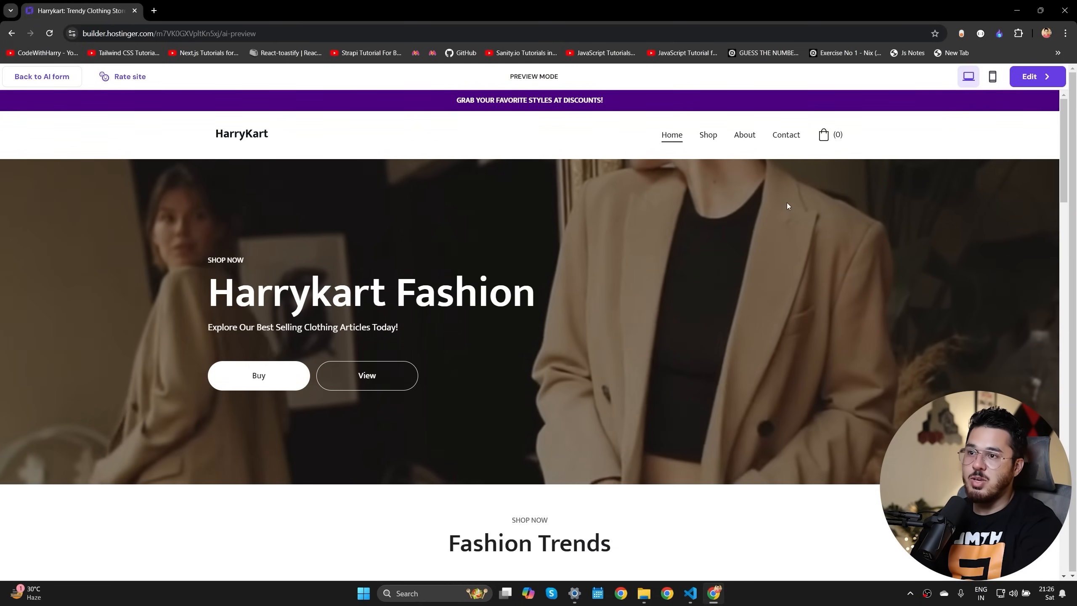
{"action": "left_click", "coordinate": [715, 141]}
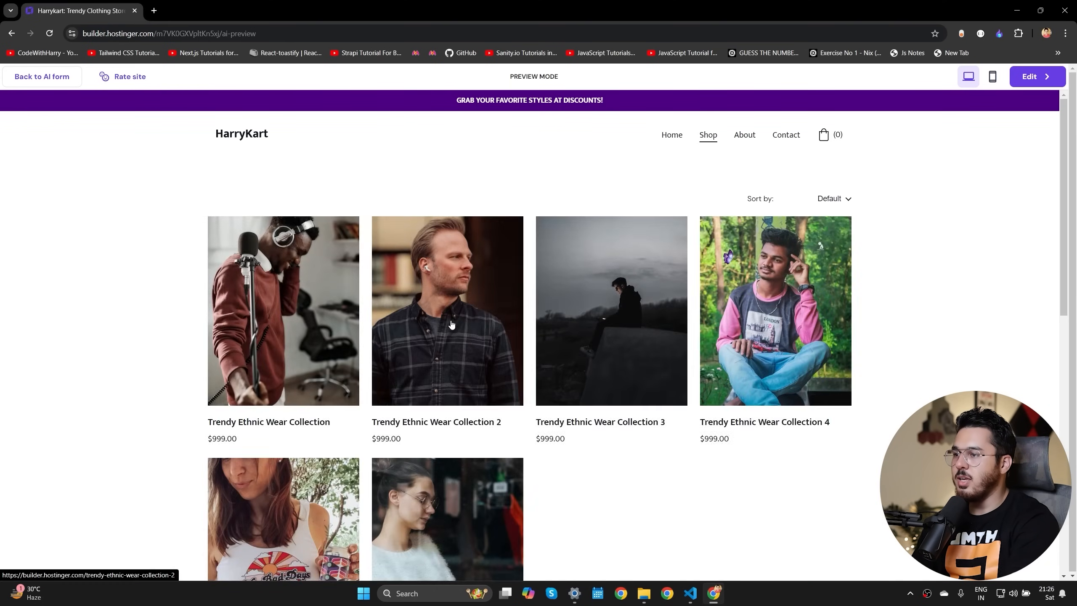
Step: View the Trendy Ethnic Wear Collection 2 product page and try to add the product to the bag
{"action": "left_click", "coordinate": [451, 324]}
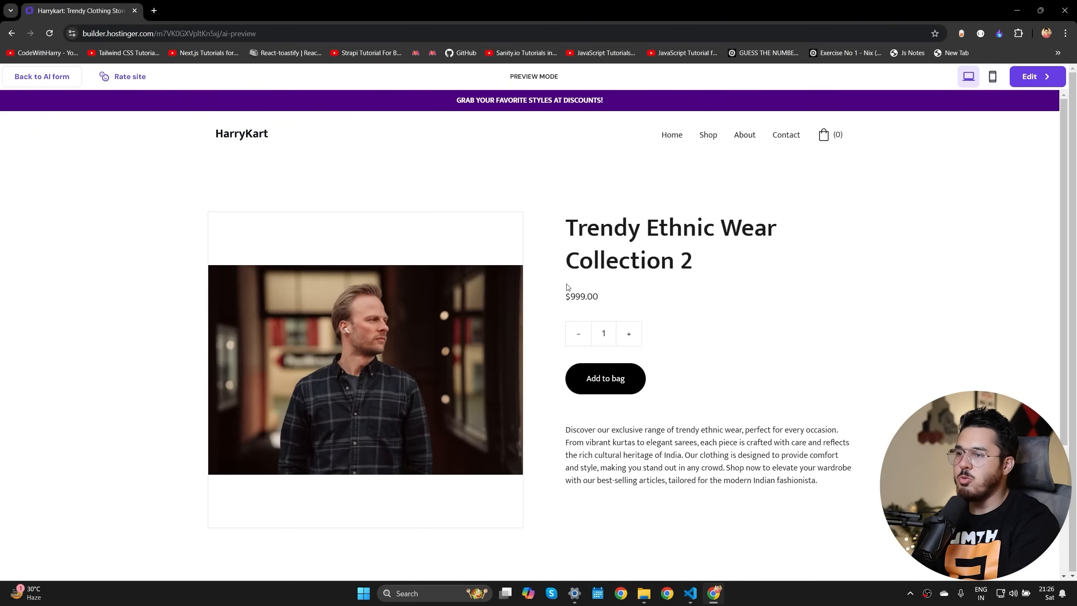
{"action": "scroll", "coordinate": [551, 297], "scroll_direction": "down", "scroll_amount": 4}
{"action": "scroll", "coordinate": [423, 351], "scroll_direction": "up", "scroll_amount": 4}
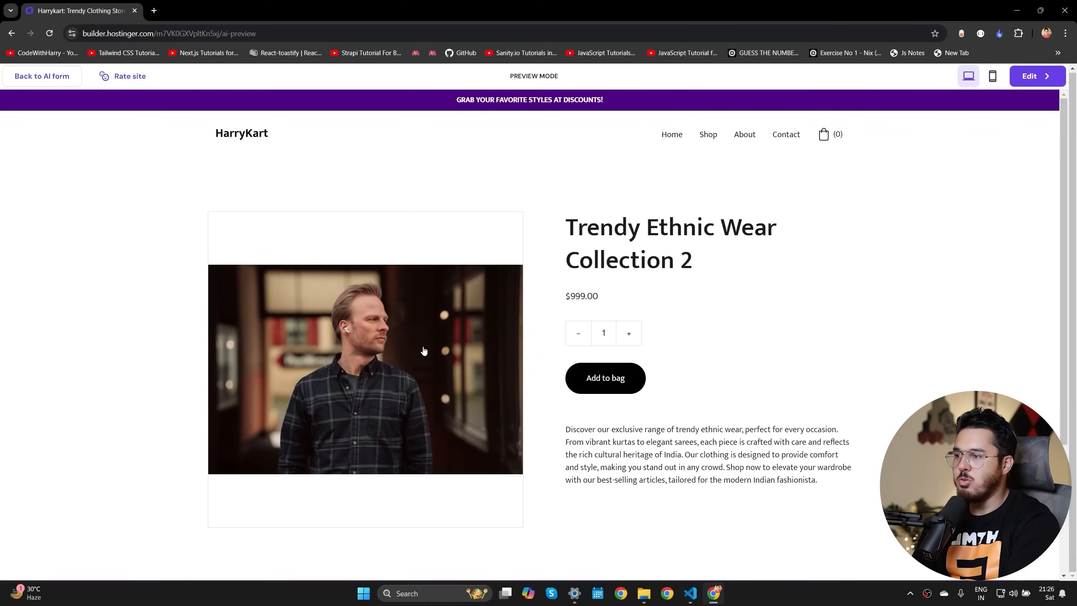
{"action": "left_click", "coordinate": [623, 382]}
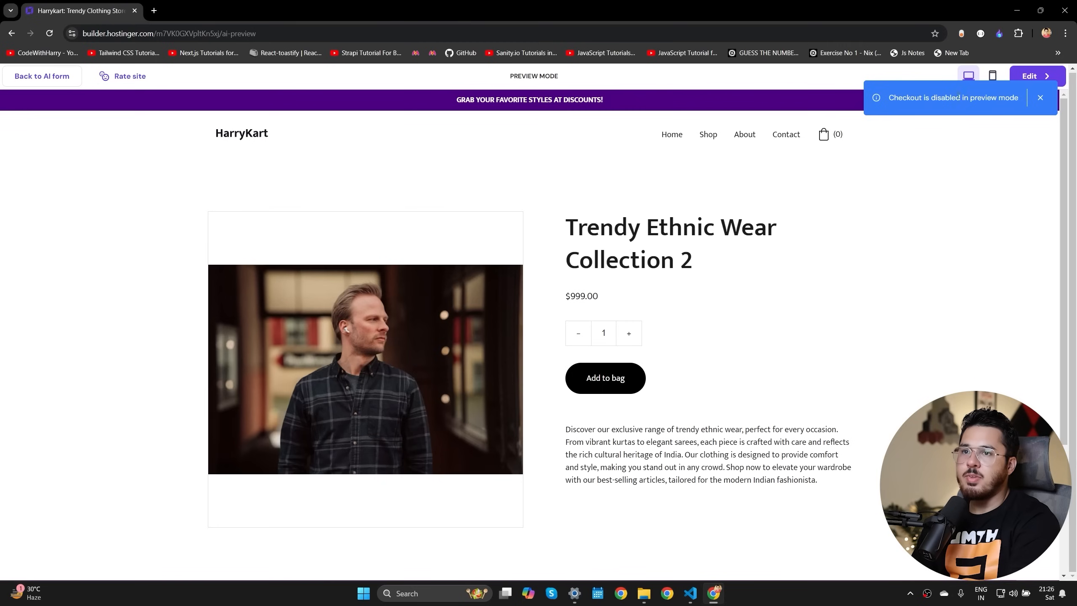
{"action": "left_click", "coordinate": [1040, 98]}
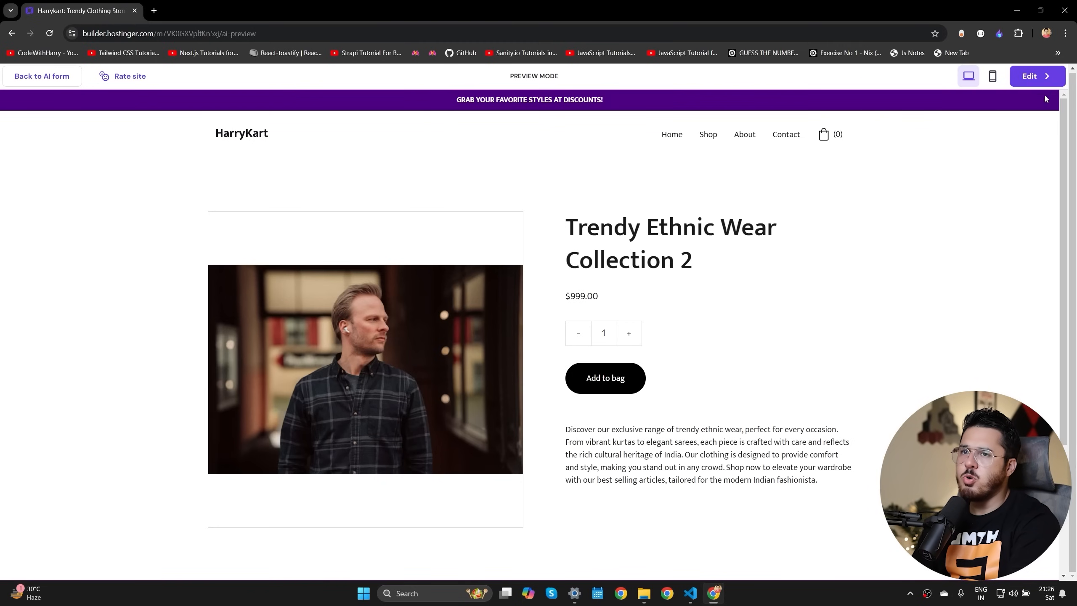
Step: Continue to editing mode, accept the offer to generate product texts from an image, and choose Physical as the new product's type
{"action": "mouse_move", "coordinate": [1048, 75]}
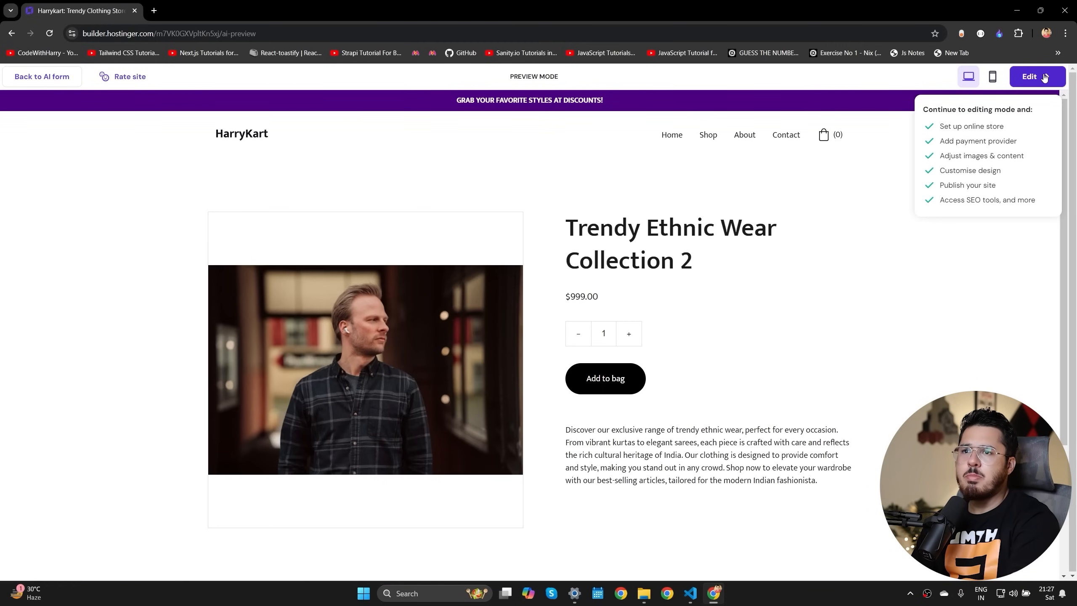
{"action": "left_click", "coordinate": [1044, 77]}
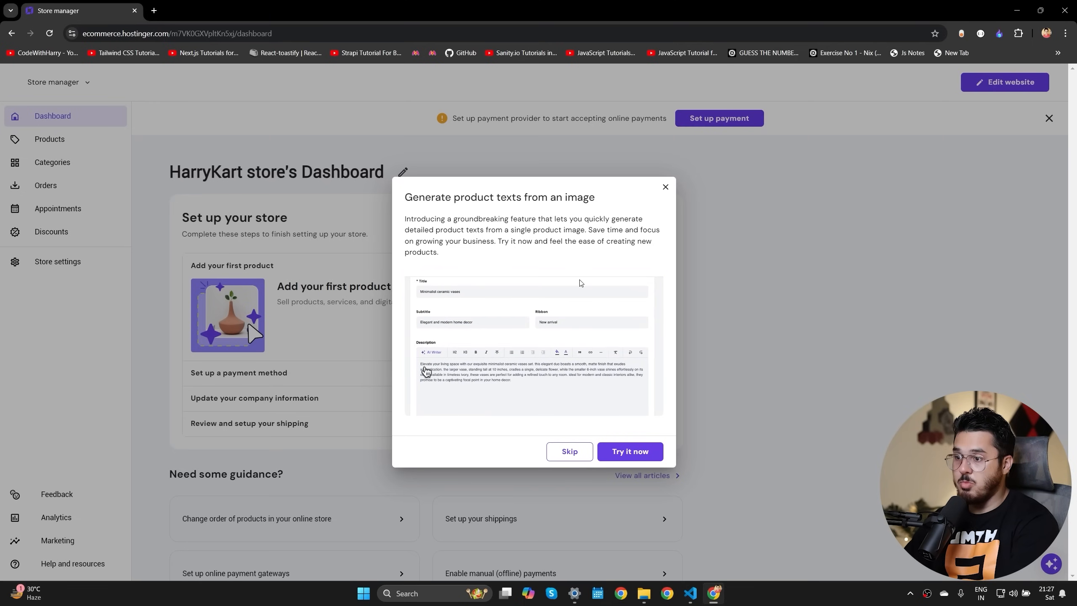
{"action": "left_click", "coordinate": [630, 453]}
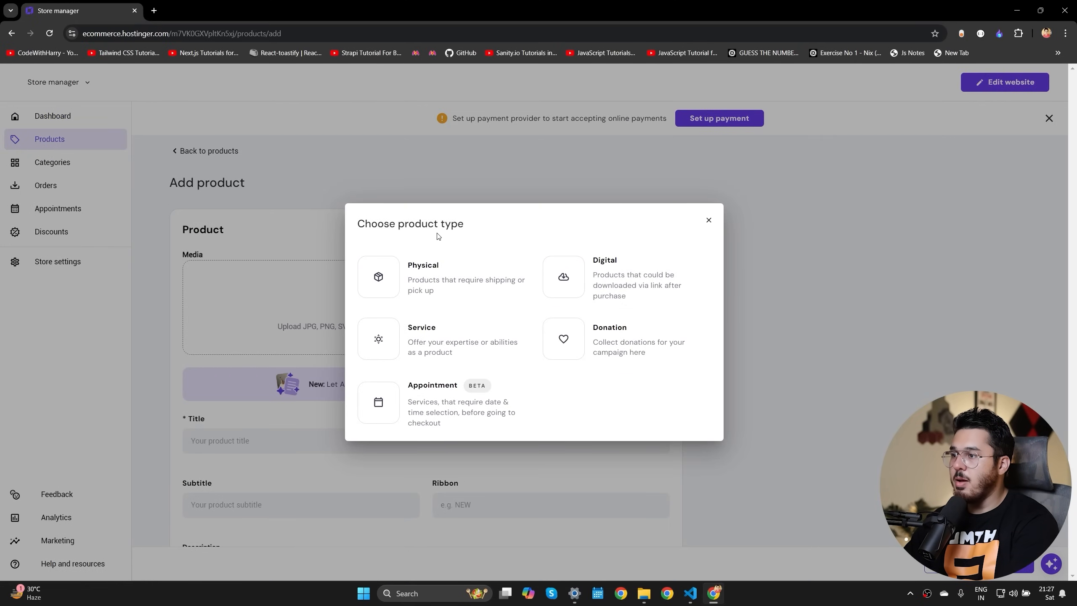
{"action": "left_click", "coordinate": [430, 265]}
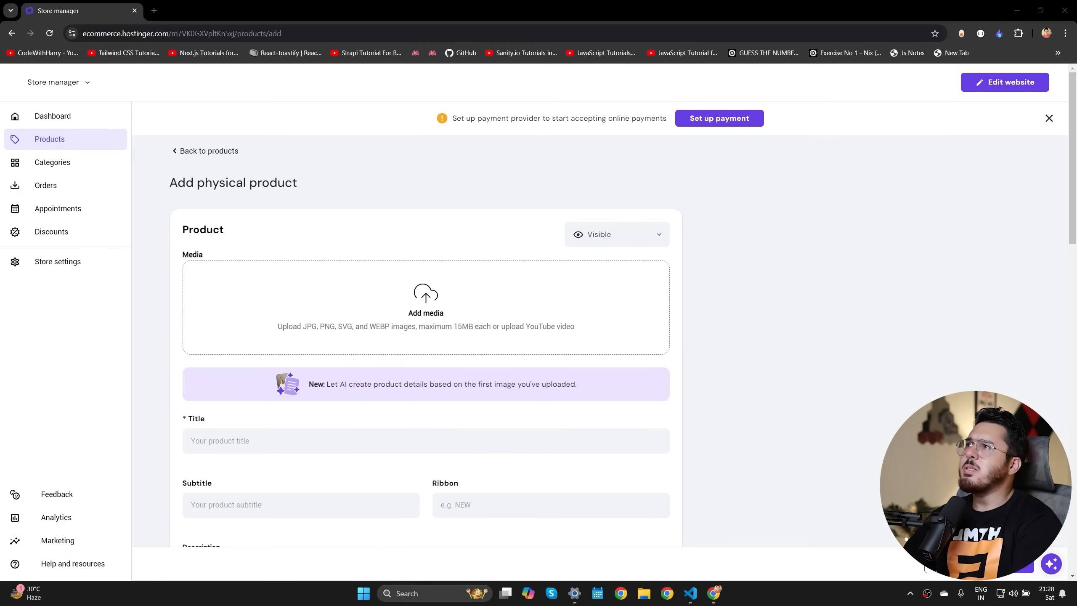
Step: Bring the pirate T-shirt image 1.png to the product's media area and open the image in a separate browser tab
{"action": "left_click_drag", "start_coordinate": [575, 84], "coordinate": [436, 302]}
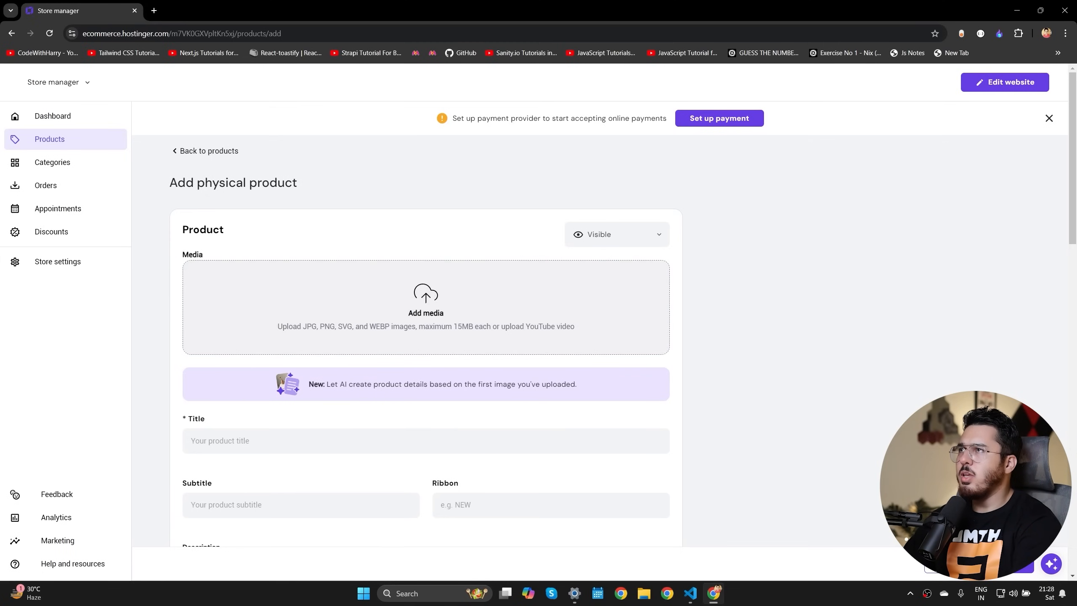
{"action": "left_click_drag", "start_coordinate": [328, 1], "coordinate": [199, 11]}
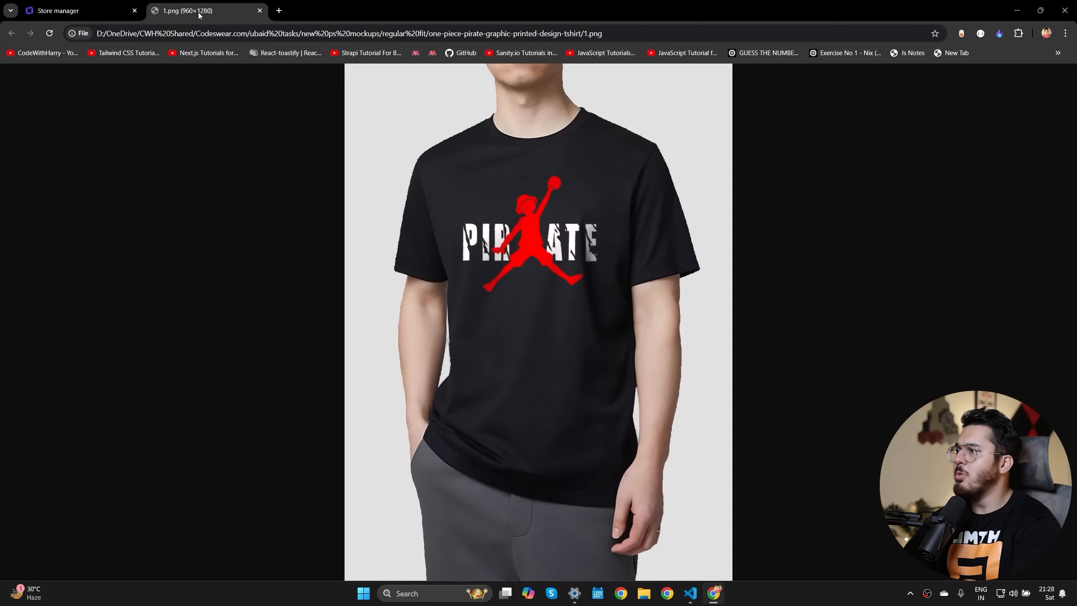
Step: Return to the store manager and have AI create the product details from the pirate T-shirt image
{"action": "left_click", "coordinate": [80, 11]}
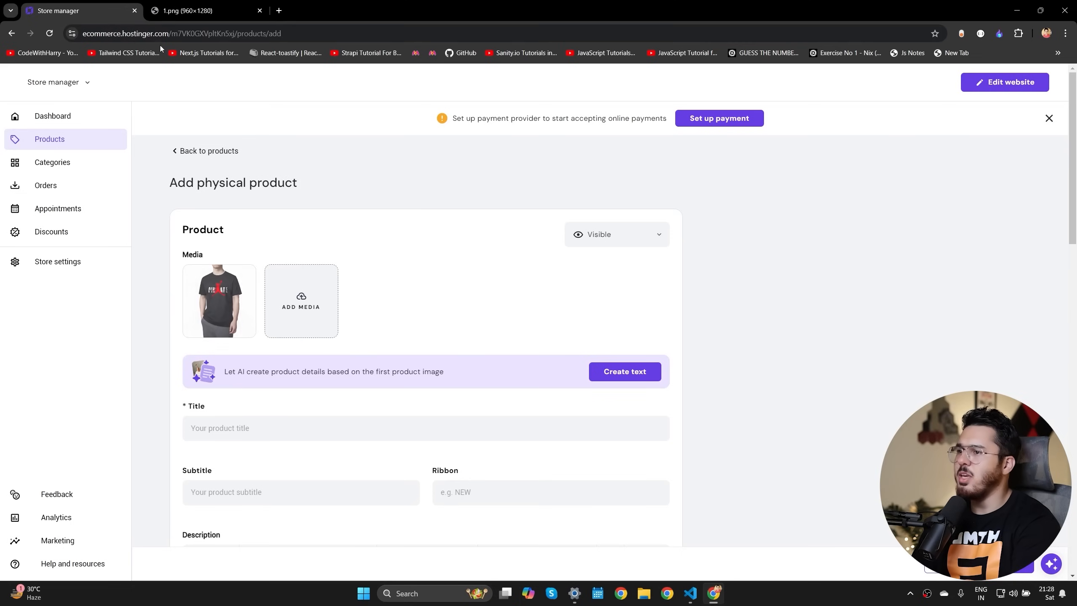
{"action": "left_click", "coordinate": [632, 373]}
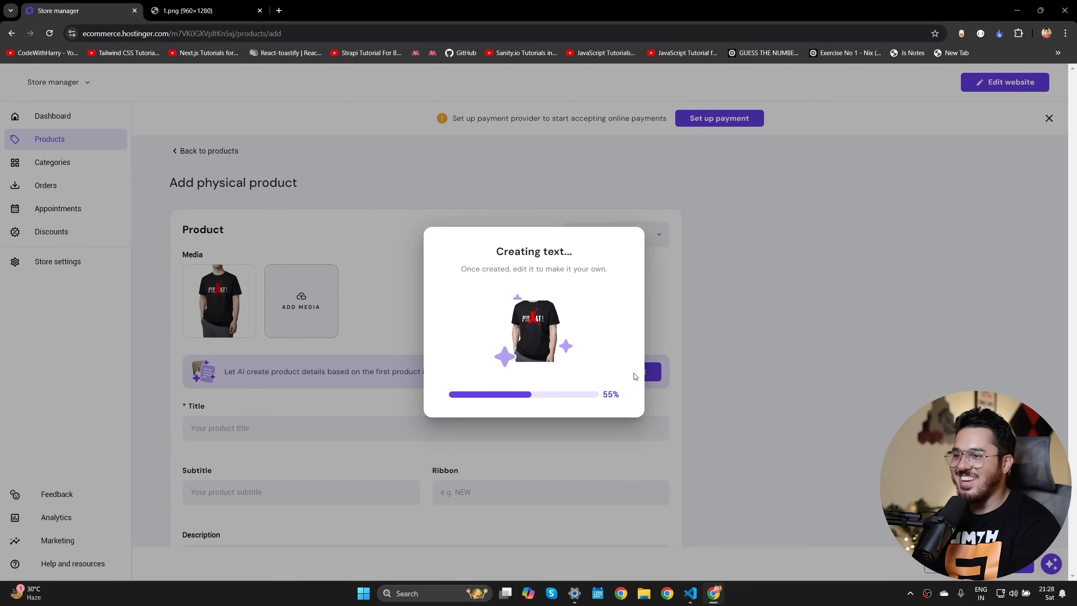
{"action": "scroll", "coordinate": [634, 373], "scroll_direction": "down", "scroll_amount": 6}
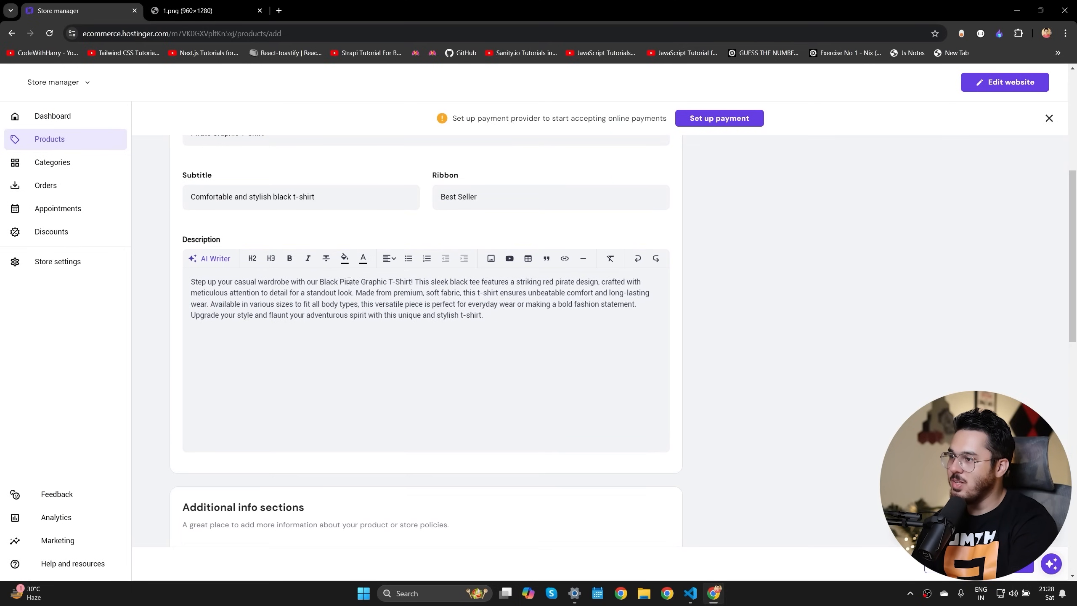
Step: Review the AI-generated description, title, subtitle and ribbon of the new T-shirt product
{"action": "left_click_drag", "start_coordinate": [353, 281], "coordinate": [427, 283]}
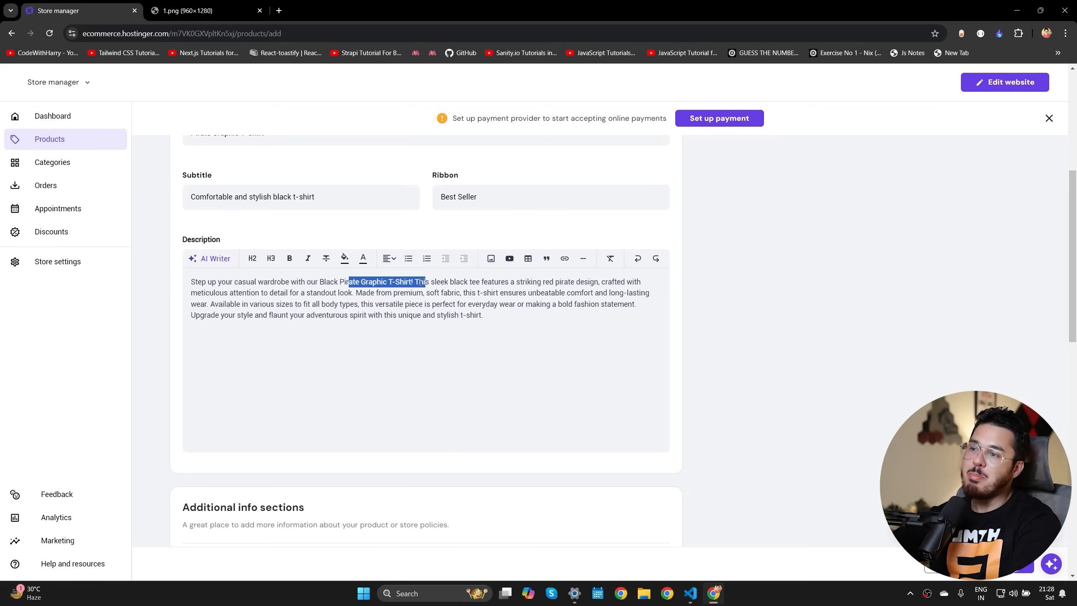
{"action": "left_click", "coordinate": [518, 305]}
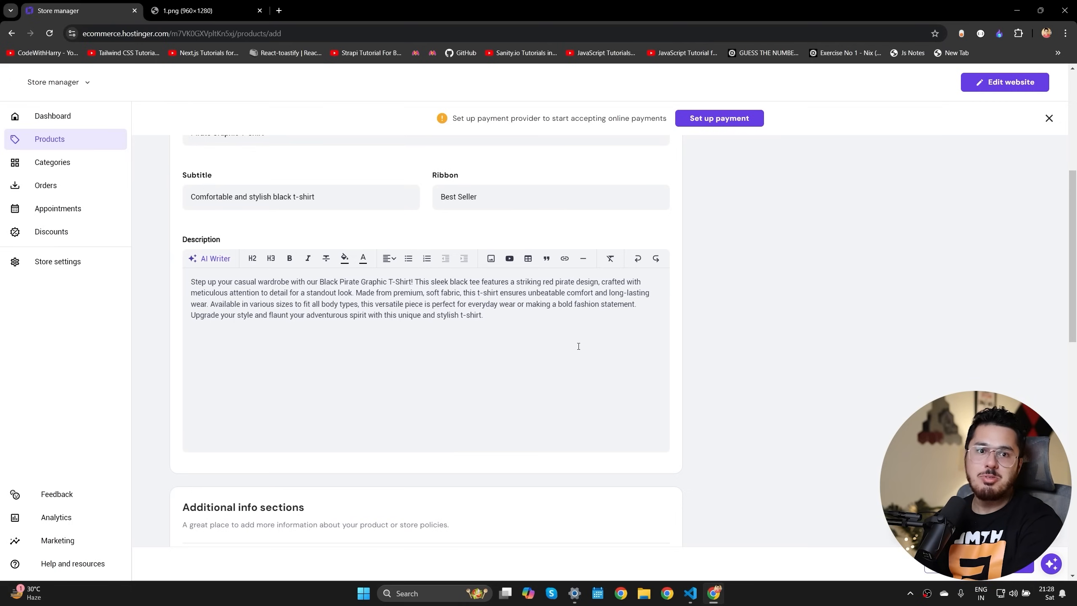
{"action": "left_click_drag", "start_coordinate": [432, 283], "coordinate": [606, 293]}
{"action": "left_click", "coordinate": [583, 325]}
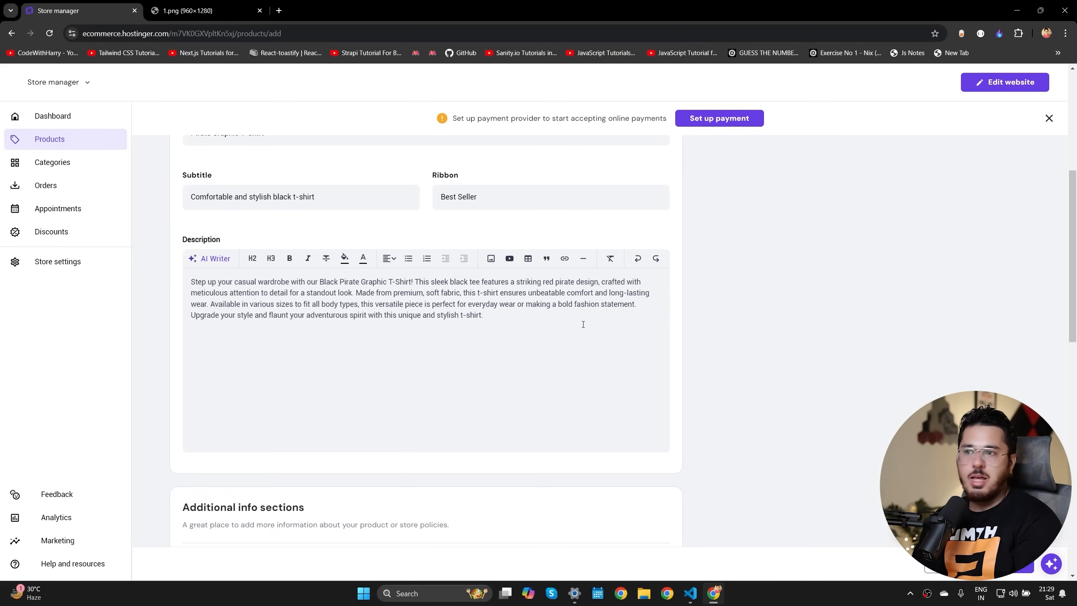
{"action": "scroll", "coordinate": [577, 344], "scroll_direction": "up", "scroll_amount": 5}
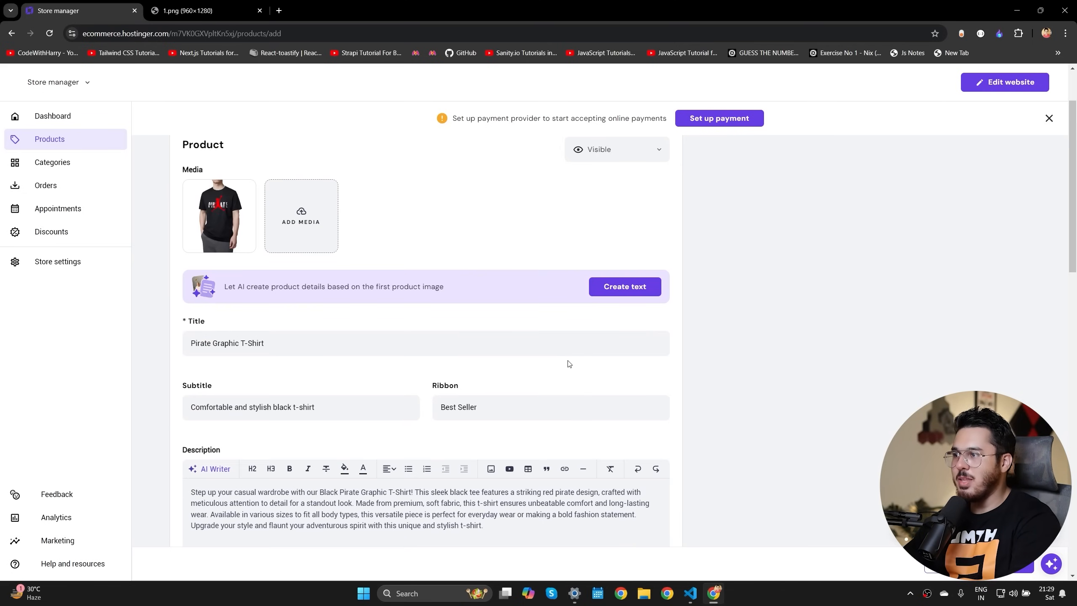
{"action": "left_click_drag", "start_coordinate": [278, 335], "coordinate": [164, 335]}
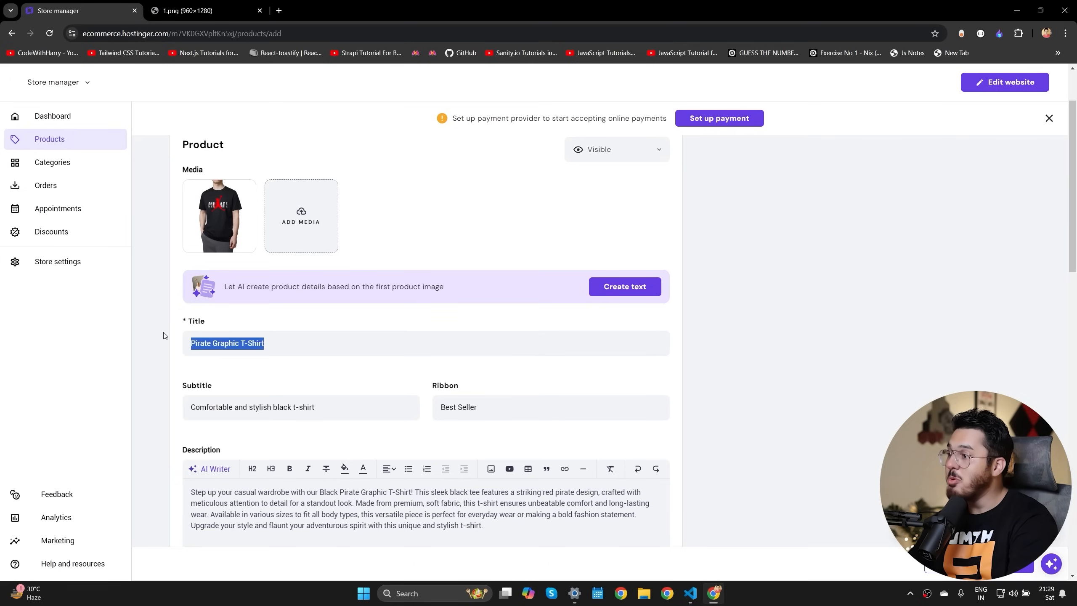
{"action": "left_click_drag", "start_coordinate": [318, 406], "coordinate": [159, 411]}
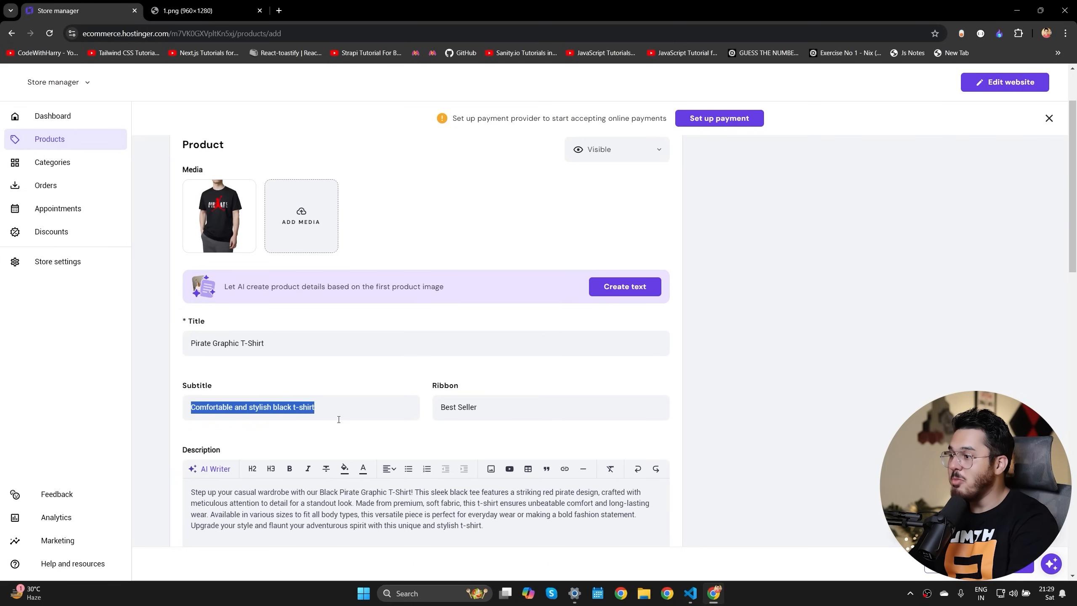
{"action": "left_click_drag", "start_coordinate": [476, 410], "coordinate": [412, 398]}
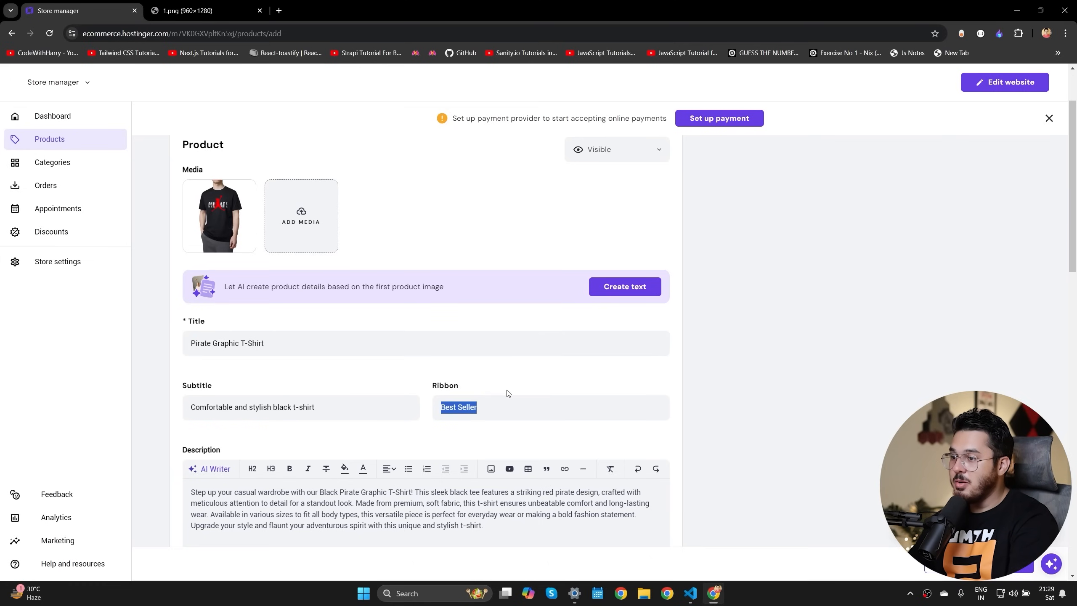
Step: Enable quantity tracking in the product's pricing section and set the quantity to 12
{"action": "scroll", "coordinate": [496, 415], "scroll_direction": "down", "scroll_amount": 8}
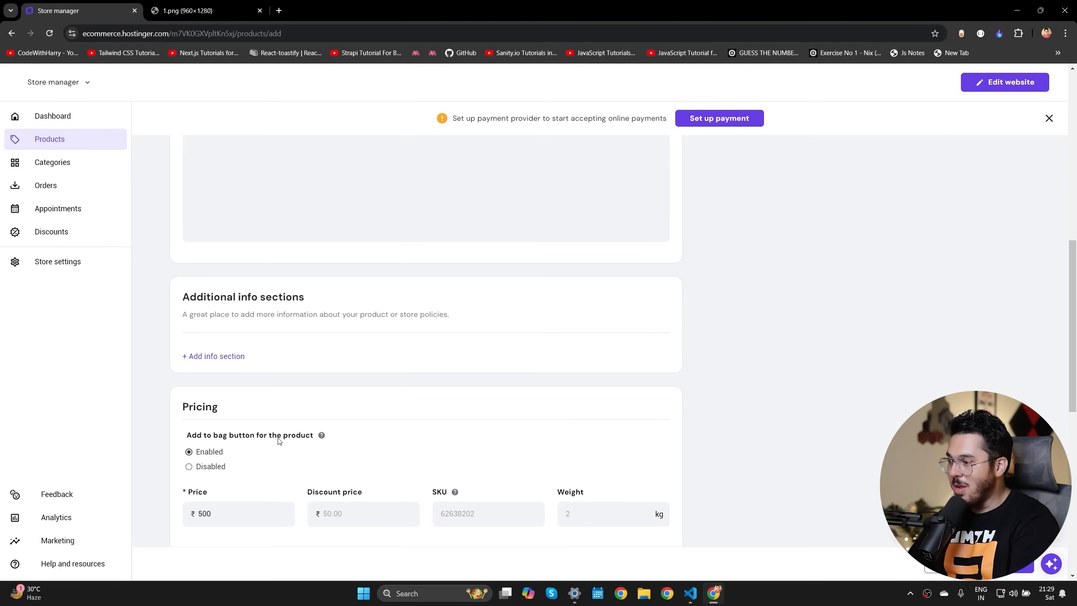
{"action": "scroll", "coordinate": [297, 437], "scroll_direction": "down", "scroll_amount": 3}
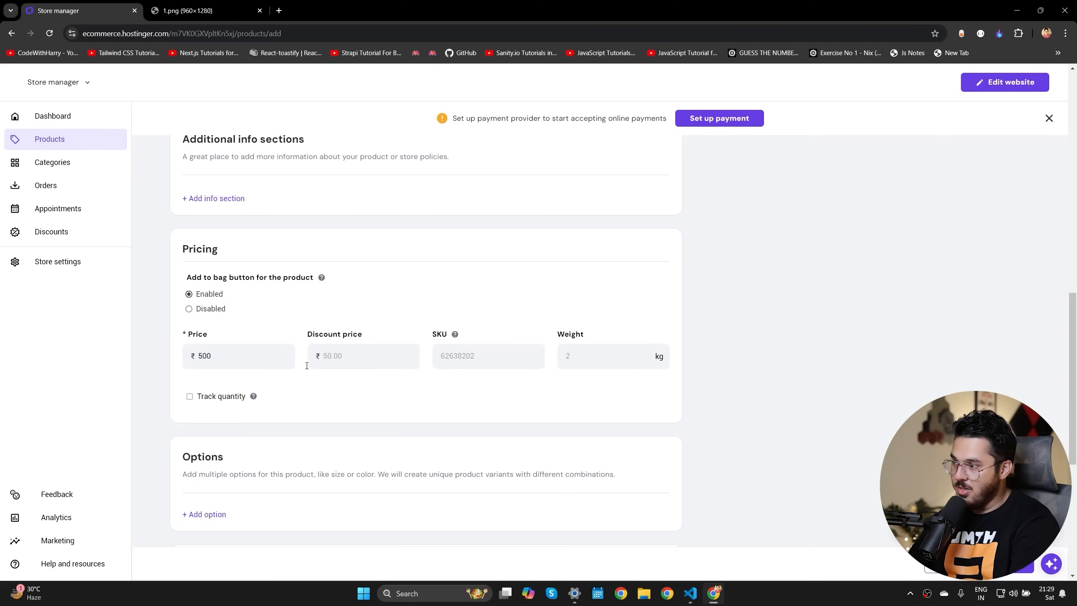
{"action": "left_click", "coordinate": [190, 395]}
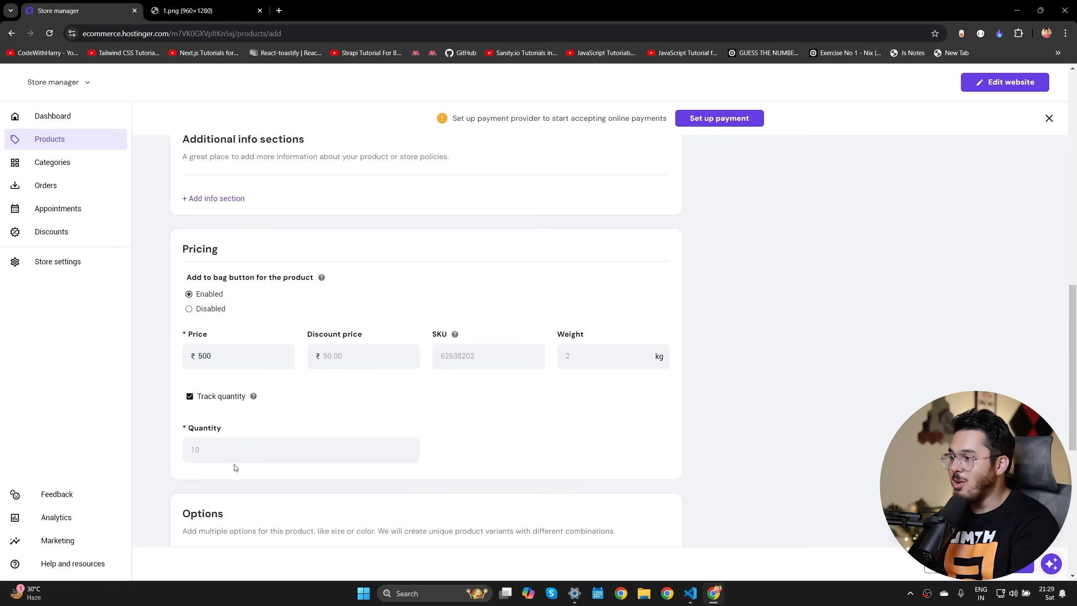
{"action": "left_click", "coordinate": [237, 440]}
{"action": "type", "text": "12"}
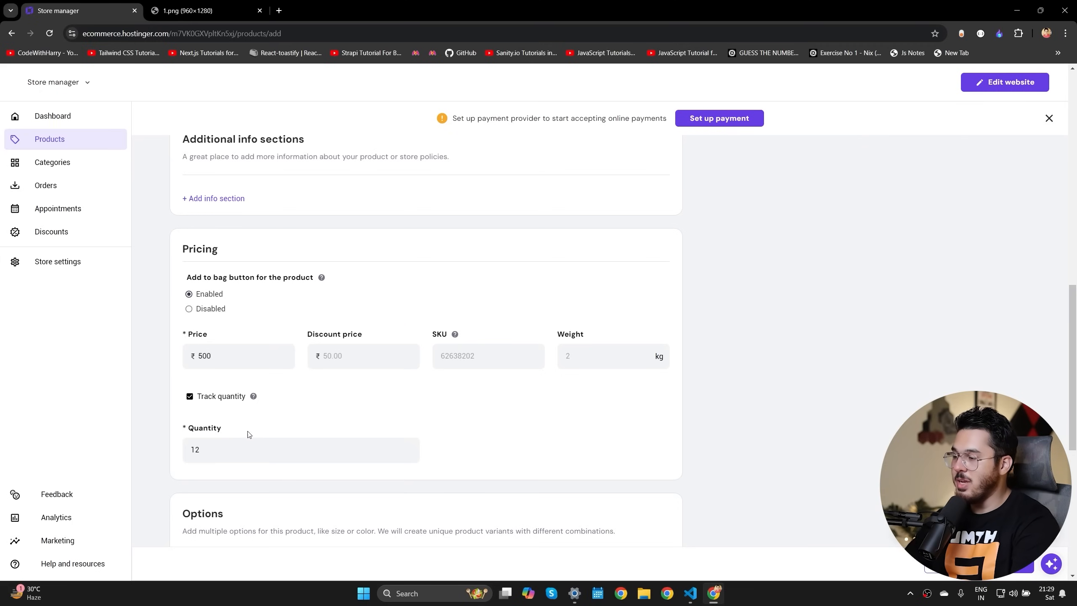
Step: Start a new product option for the T-shirt and name it Size
{"action": "scroll", "coordinate": [283, 415], "scroll_direction": "down", "scroll_amount": 4}
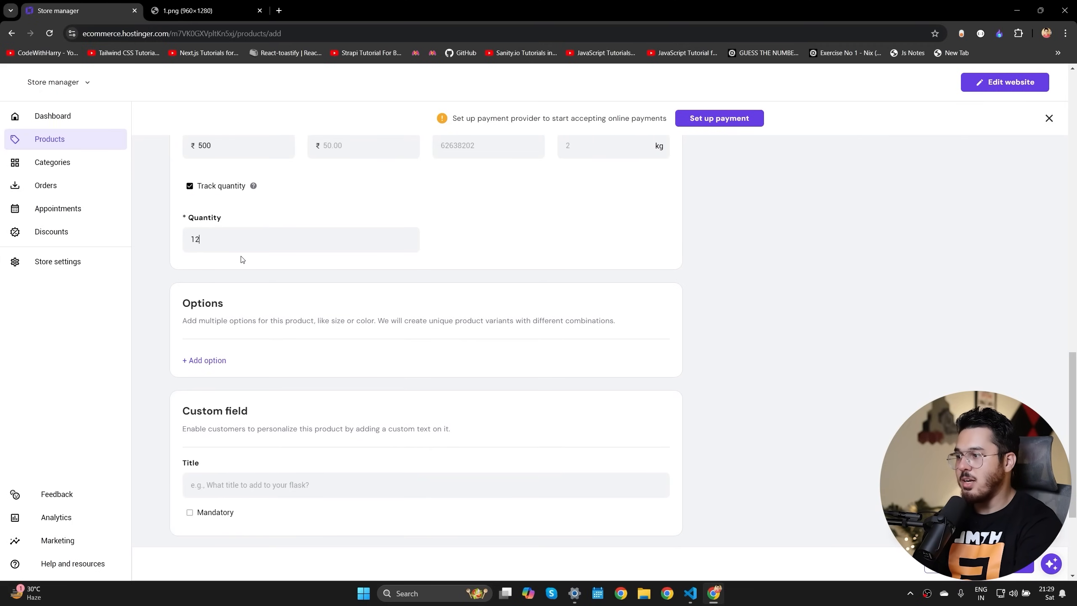
{"action": "left_click_drag", "start_coordinate": [360, 320], "coordinate": [565, 320]}
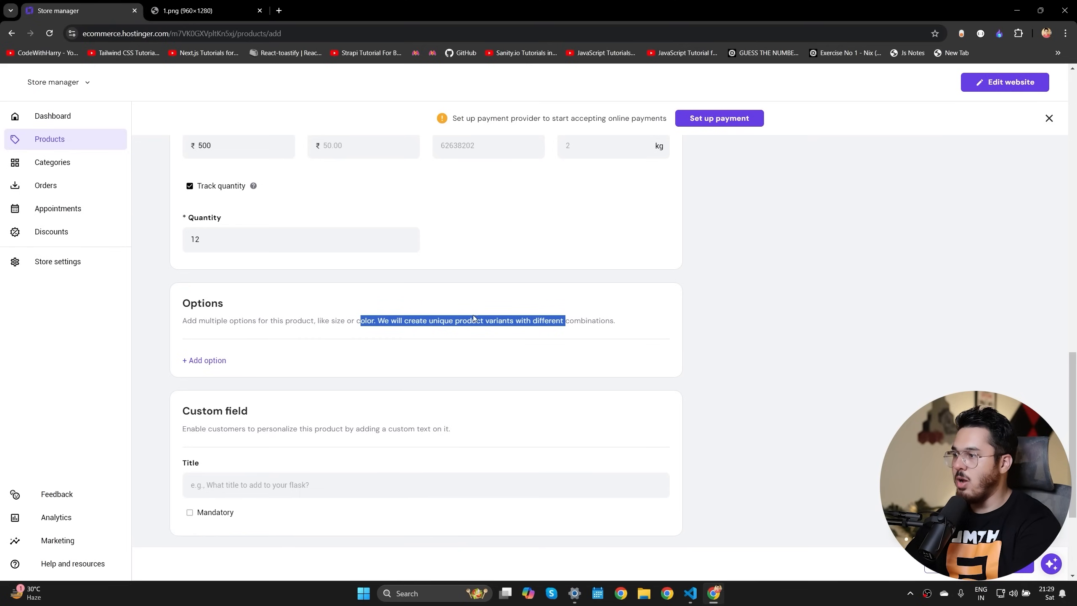
{"action": "left_click", "coordinate": [200, 360]}
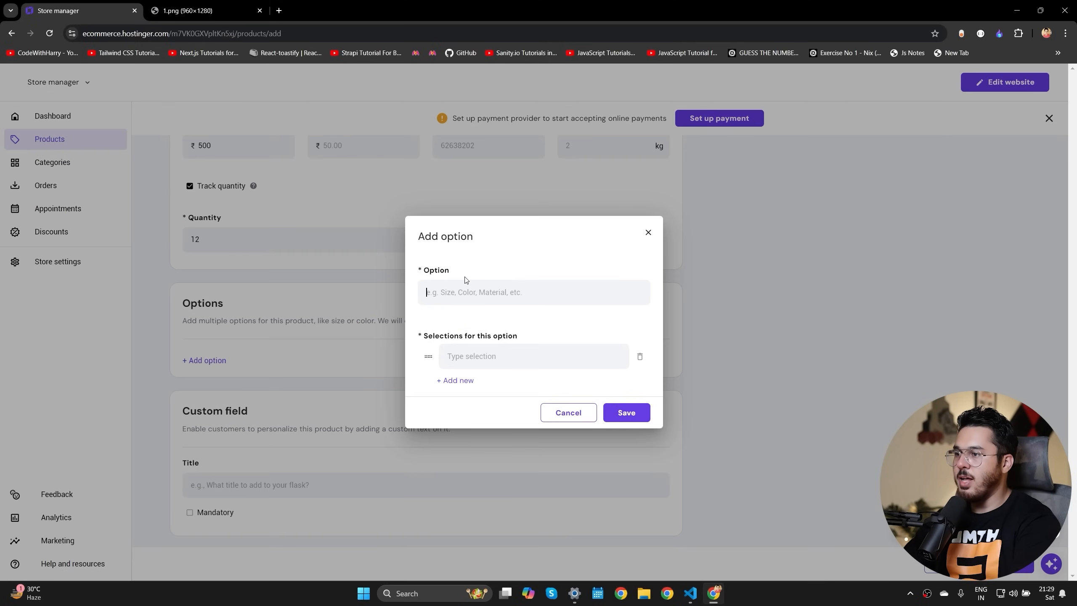
{"action": "type", "text": "Red, X"}
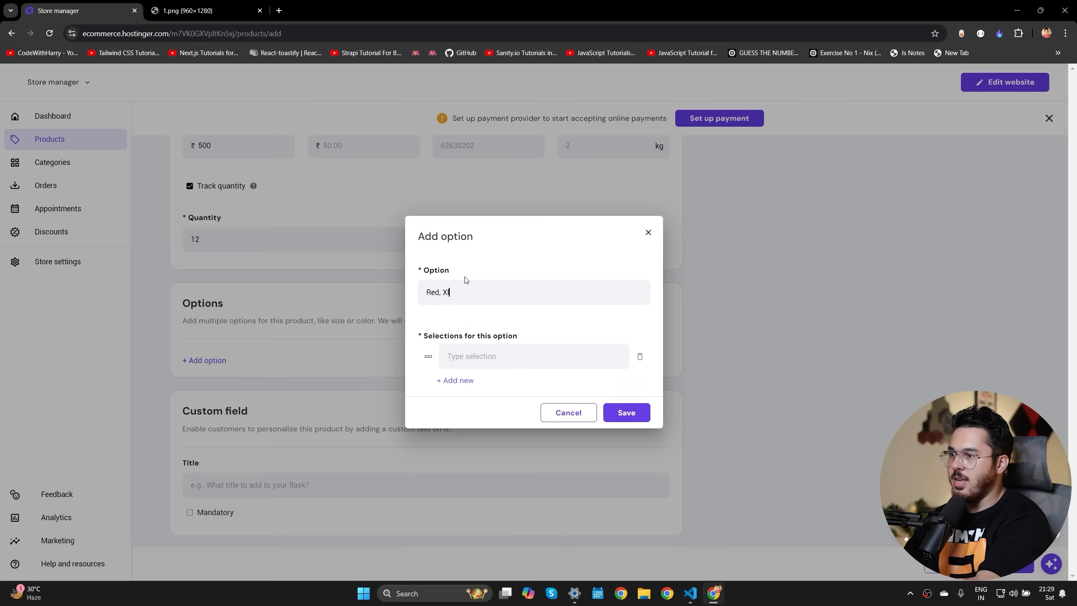
{"action": "type", "text": "L"}
{"action": "key", "text": "ctrl+a"}
{"action": "type", "text": "Size"}
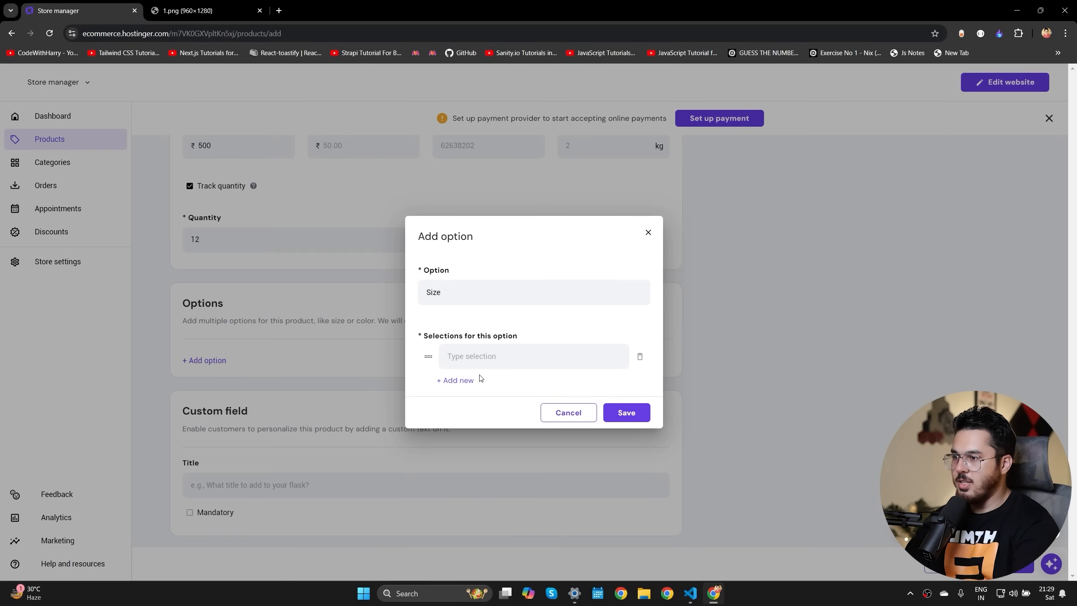
Step: Give the Size option the selections XL, S and M, and save it
{"action": "type", "text": "XL"}
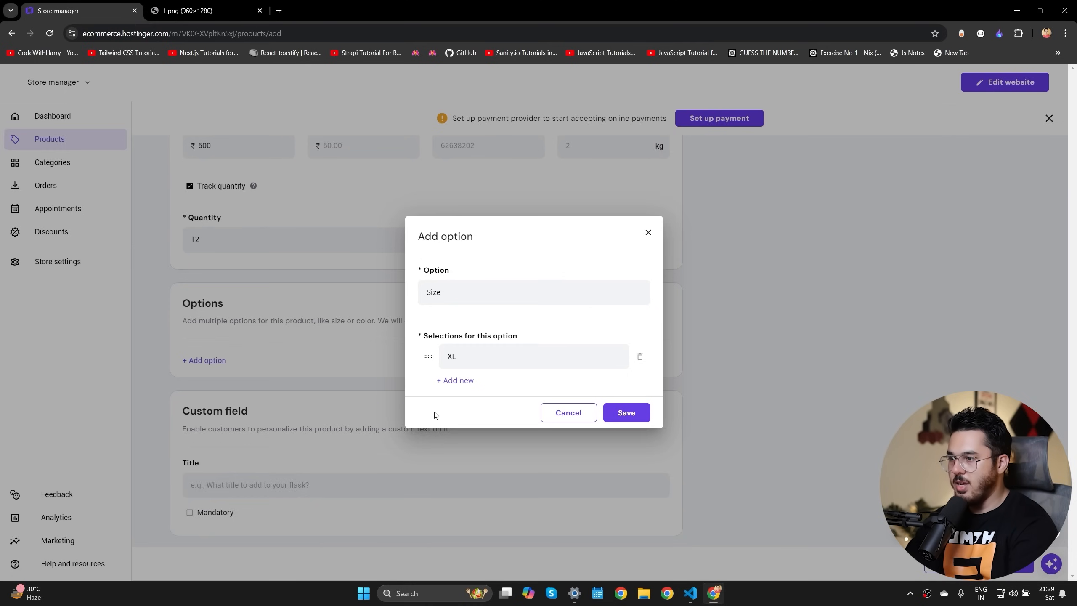
{"action": "left_click", "coordinate": [455, 380]}
{"action": "type", "text": "S"}
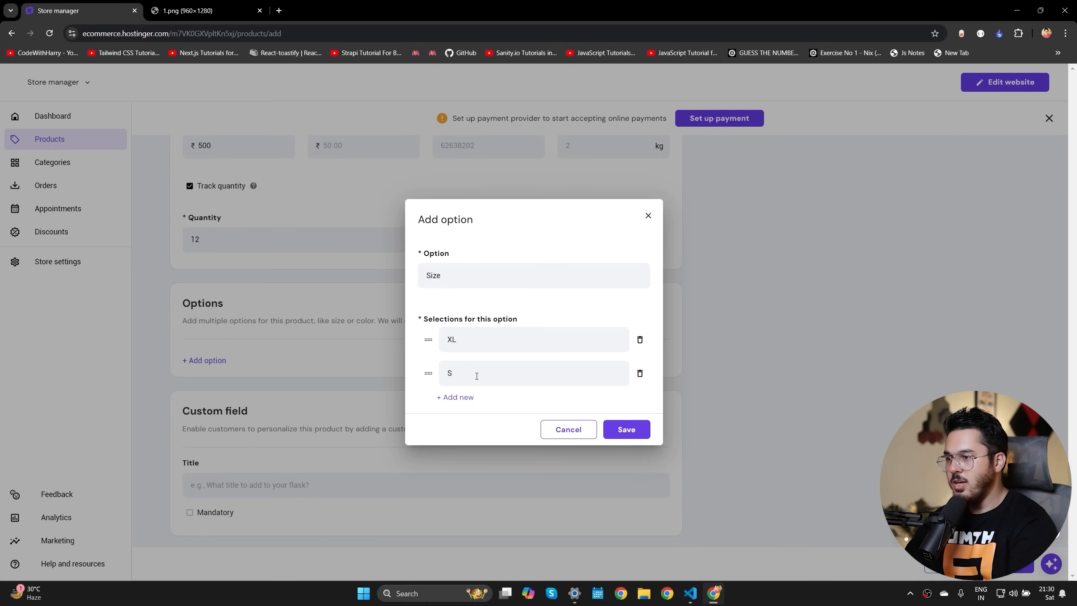
{"action": "left_click", "coordinate": [450, 397]}
{"action": "type", "text": "M"}
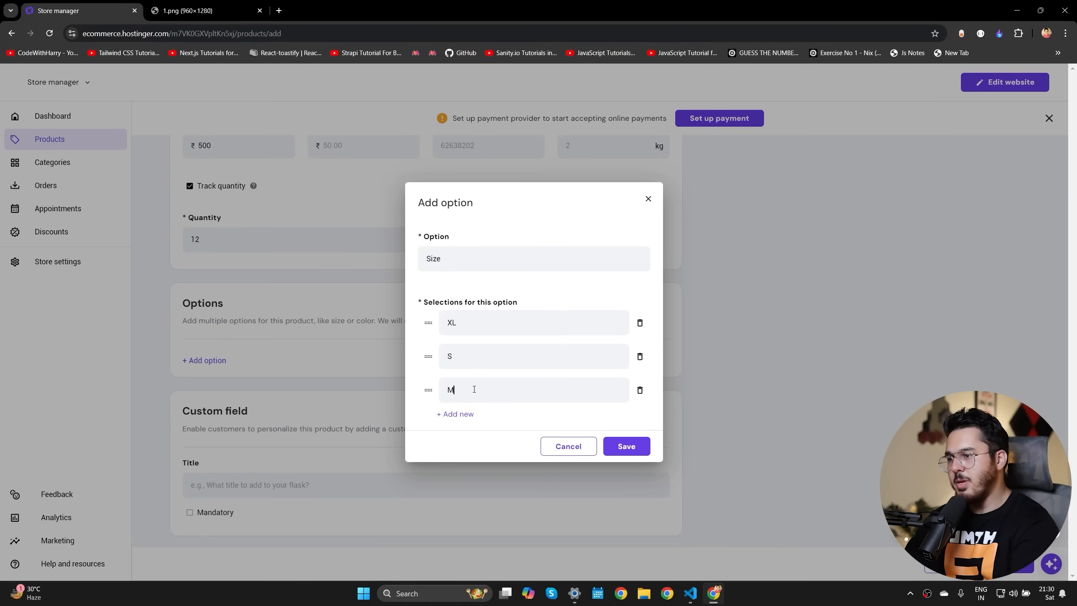
{"action": "left_click", "coordinate": [621, 445]}
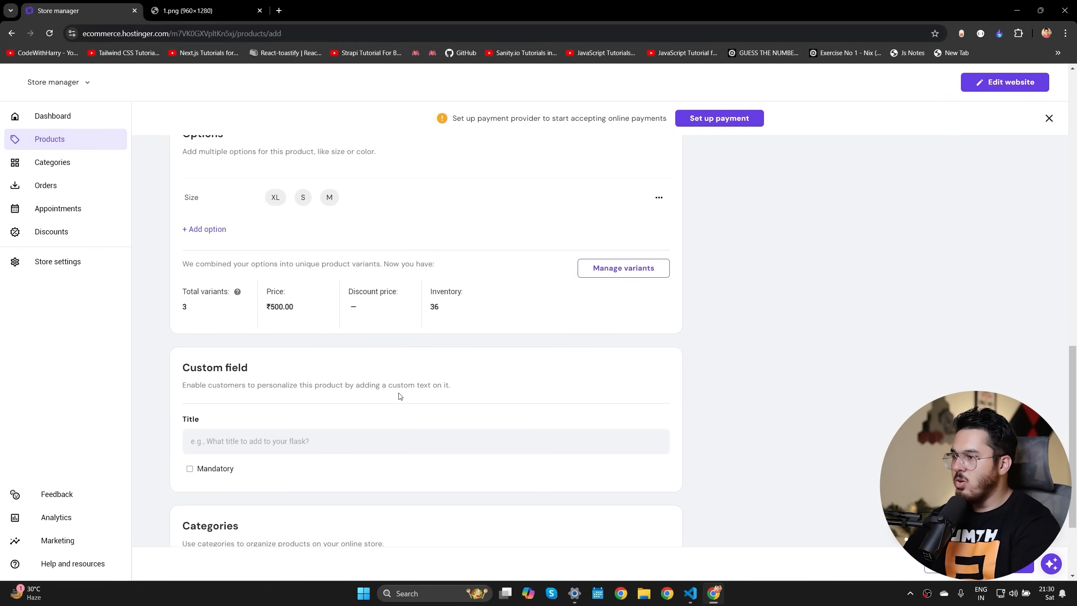
Step: Add a second product option named Color with the selections Red, Black and Green, and save it
{"action": "scroll", "coordinate": [246, 329], "scroll_direction": "down", "scroll_amount": 1}
{"action": "scroll", "coordinate": [288, 428], "scroll_direction": "up", "scroll_amount": 8}
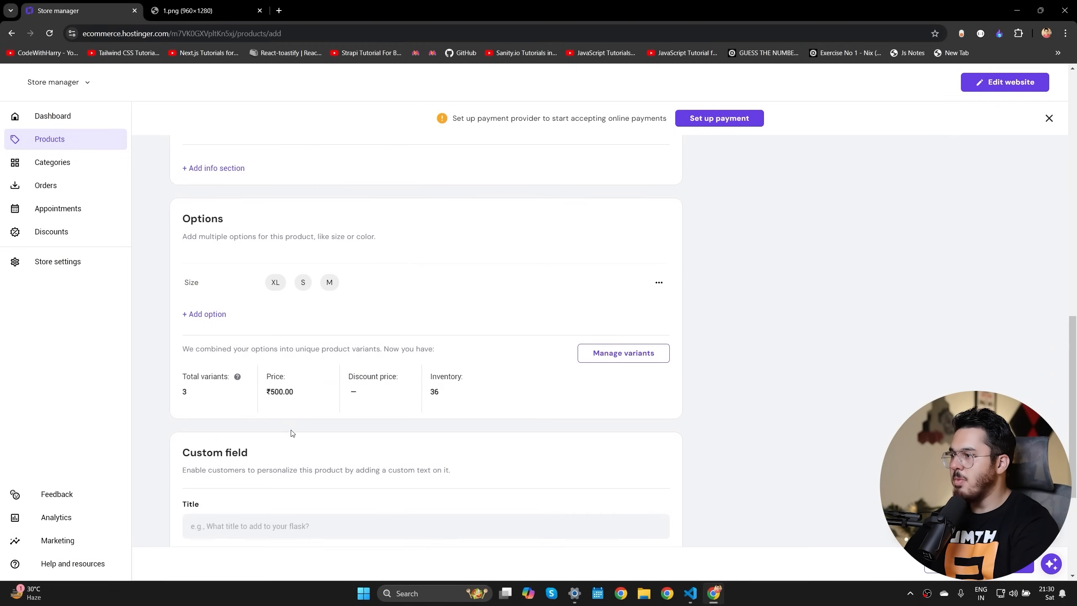
{"action": "scroll", "coordinate": [290, 434], "scroll_direction": "down", "scroll_amount": 4}
{"action": "left_click", "coordinate": [227, 315]}
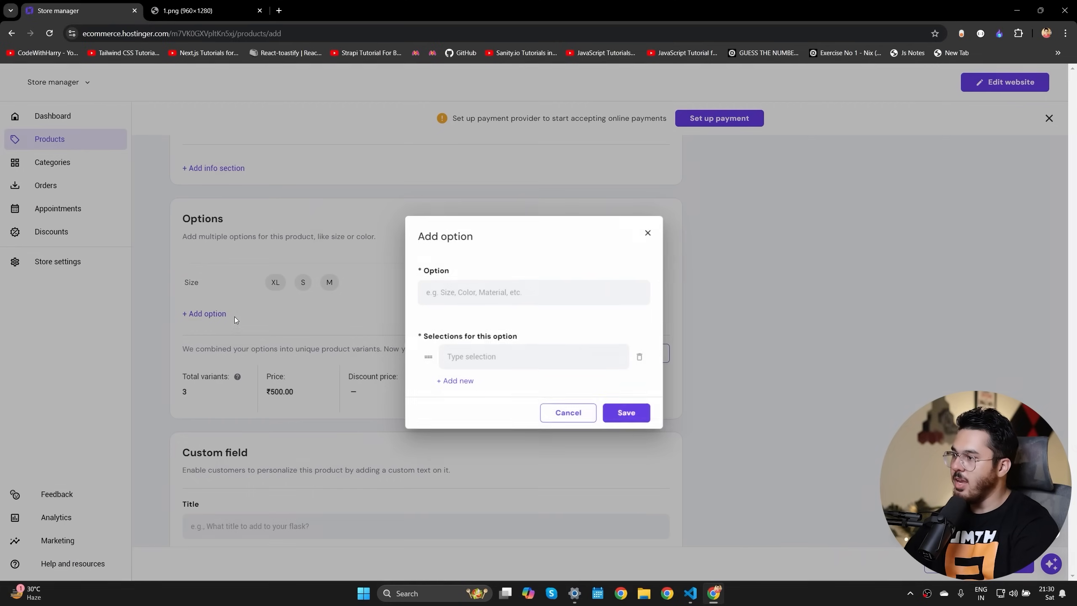
{"action": "type", "text": "Col"}
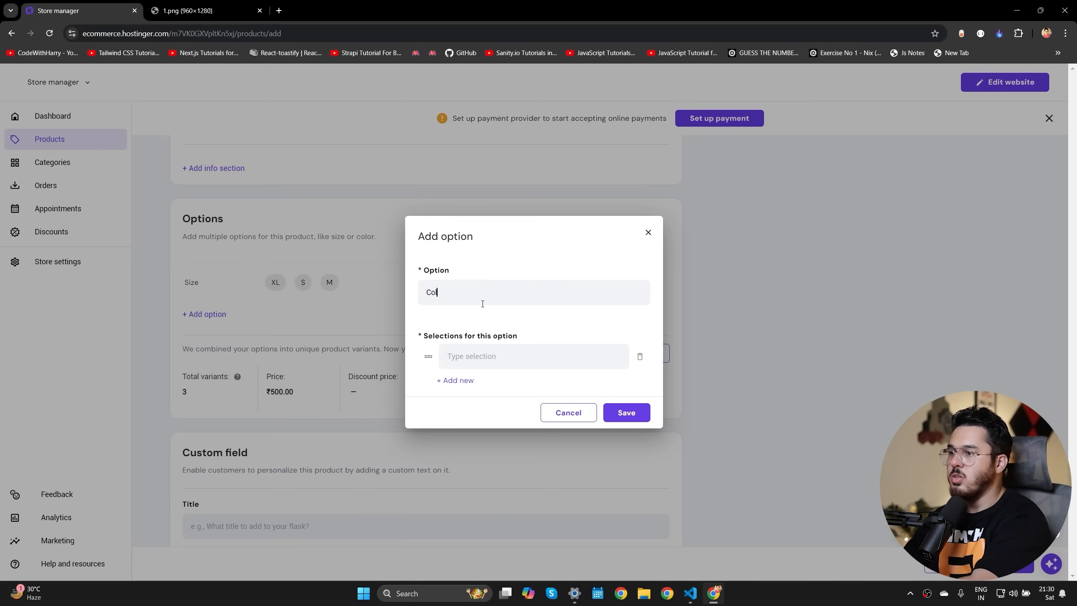
{"action": "type", "text": "orRed"}
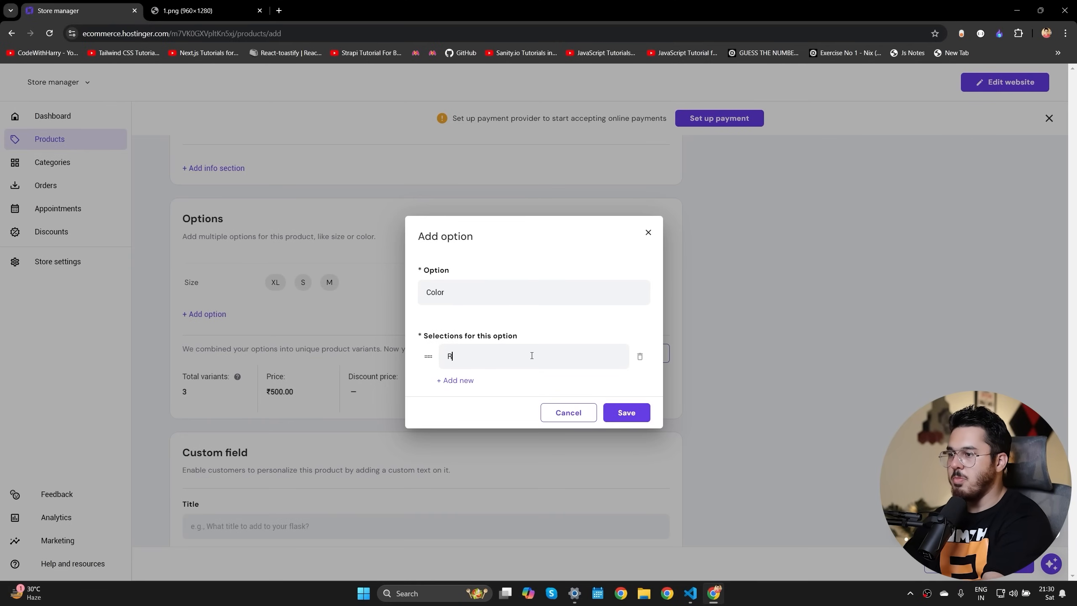
{"action": "left_click", "coordinate": [464, 380]}
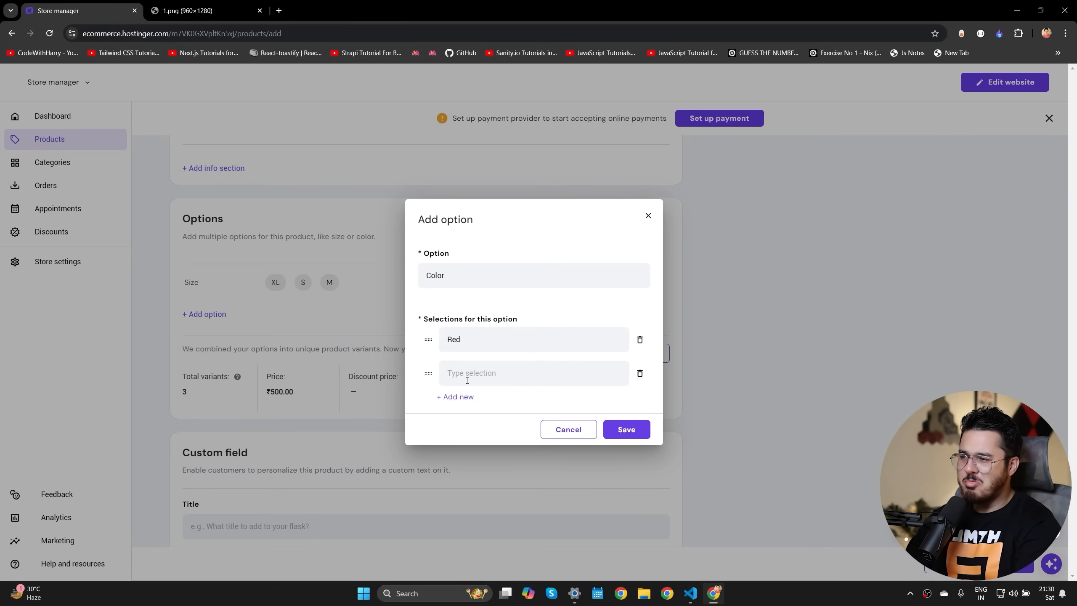
{"action": "type", "text": "Black"}
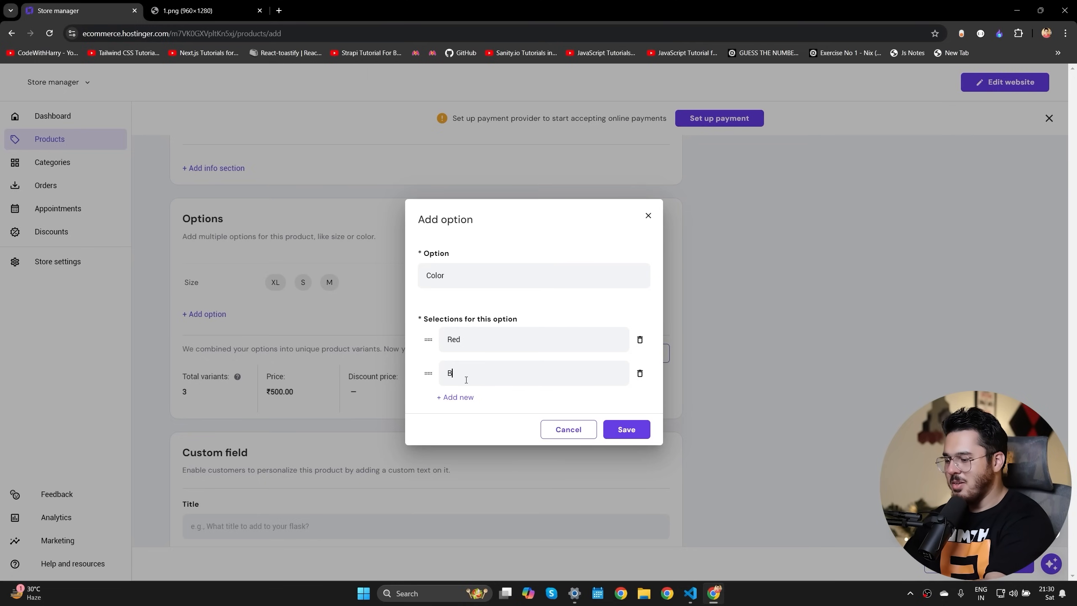
{"action": "left_click", "coordinate": [461, 400]}
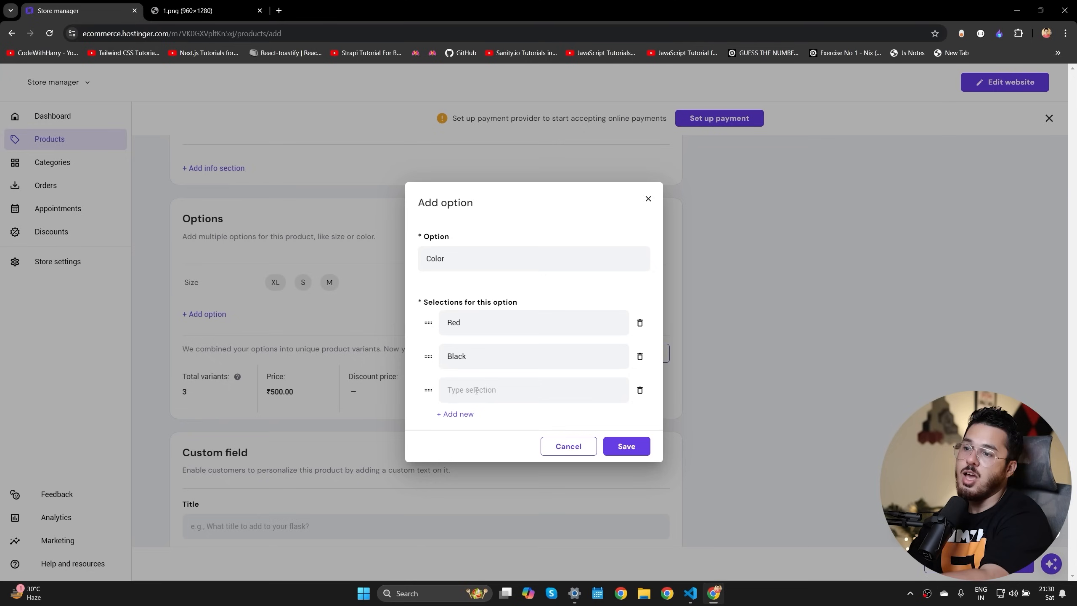
{"action": "type", "text": "B"}
{"action": "key", "text": "BackSpace"}
{"action": "type", "text": "Green"}
{"action": "left_click", "coordinate": [626, 445]}
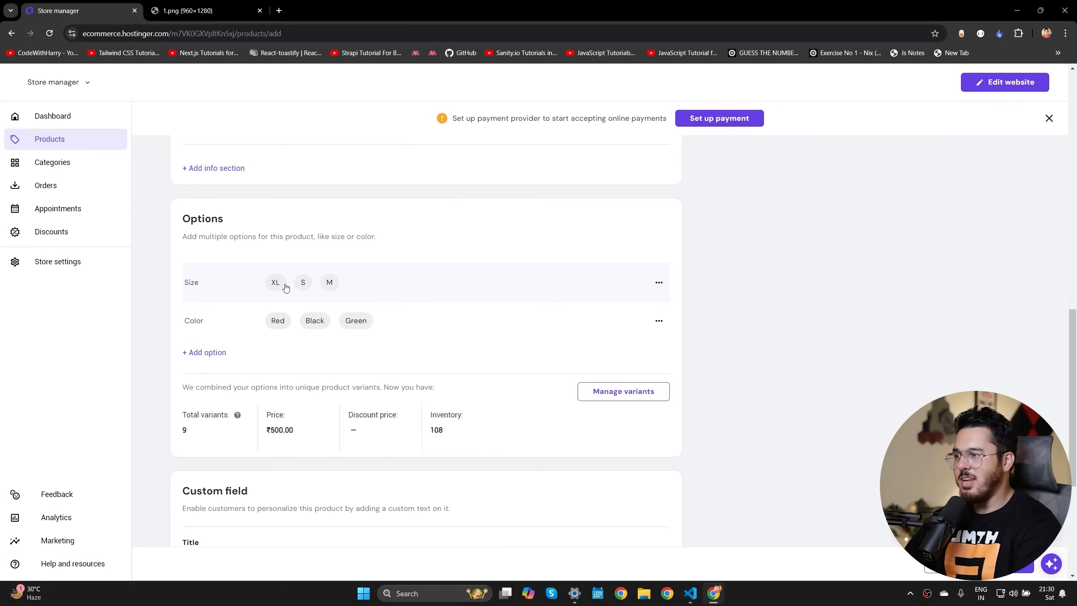
Step: Review the price and quantity of every size and color variant in the variant manager and save the variants
{"action": "mouse_move", "coordinate": [236, 415]}
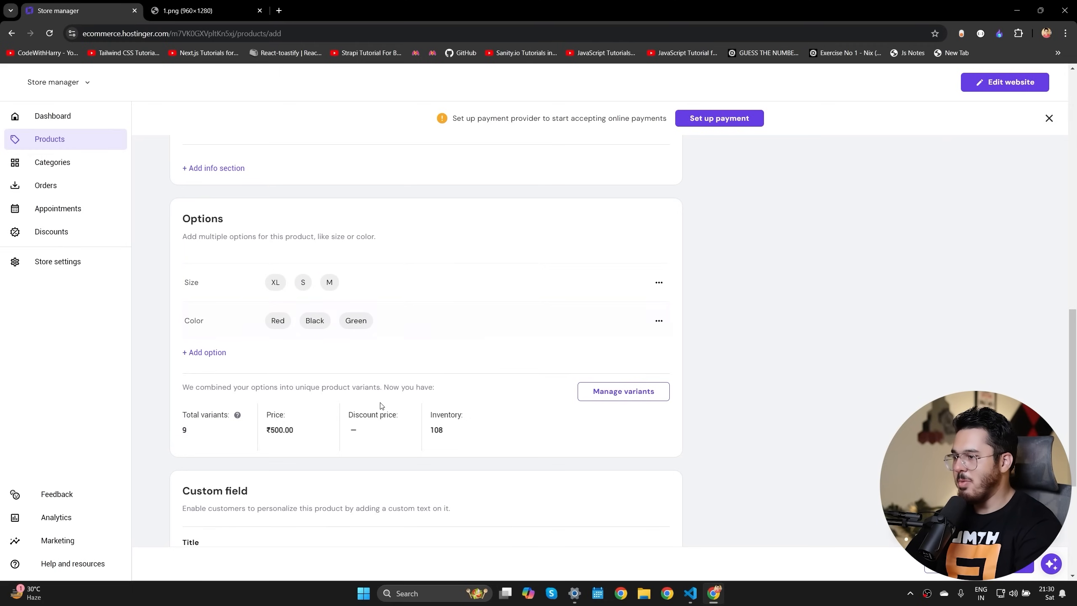
{"action": "left_click", "coordinate": [638, 394]}
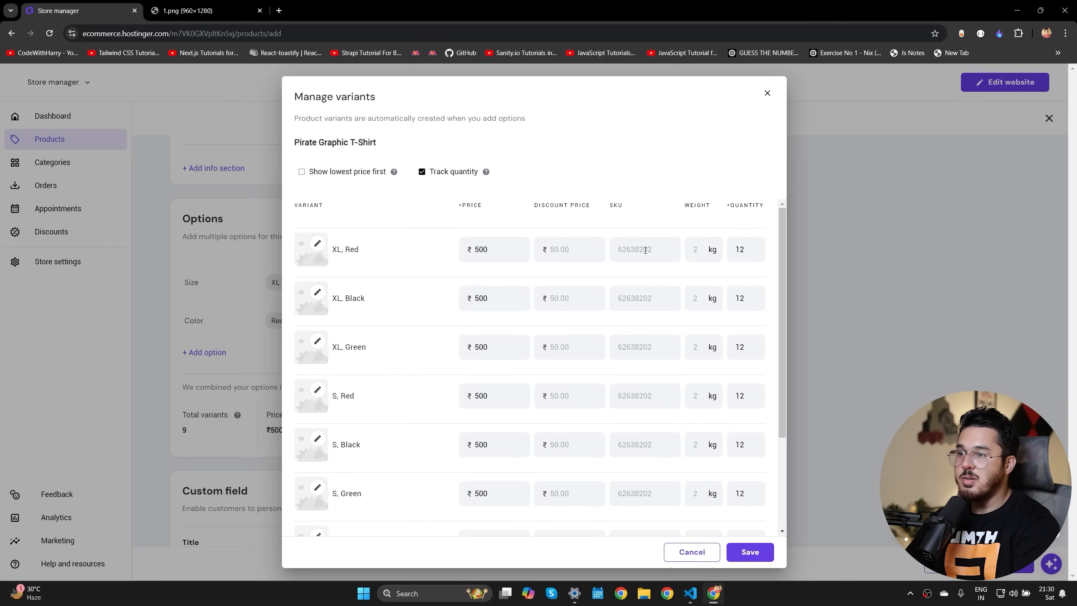
{"action": "scroll", "coordinate": [639, 382], "scroll_direction": "down", "scroll_amount": 3}
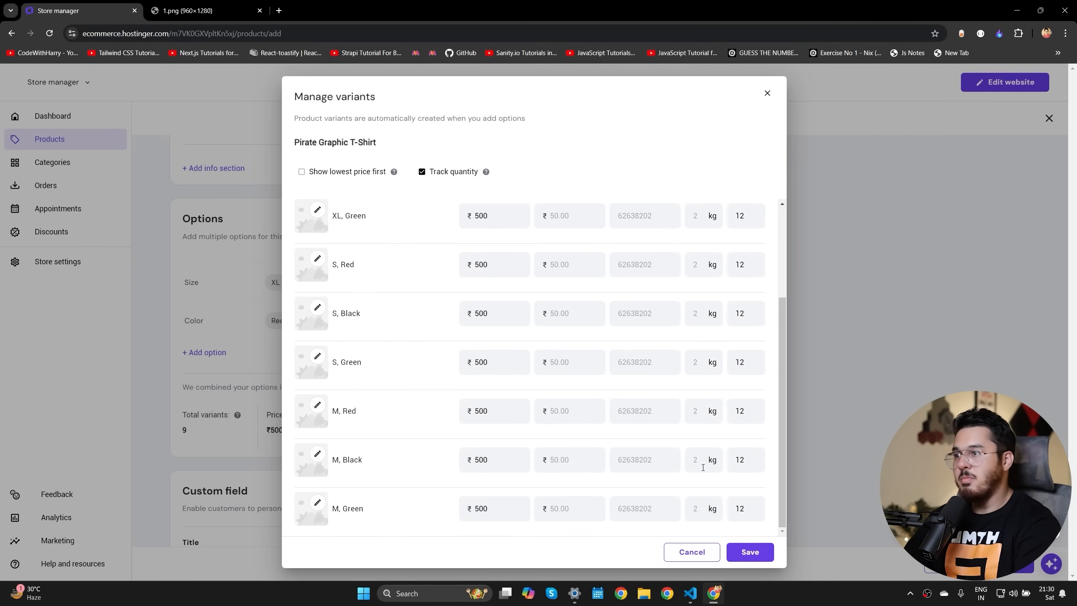
{"action": "left_click", "coordinate": [749, 551]}
{"action": "scroll", "coordinate": [679, 450], "scroll_direction": "down", "scroll_amount": 5}
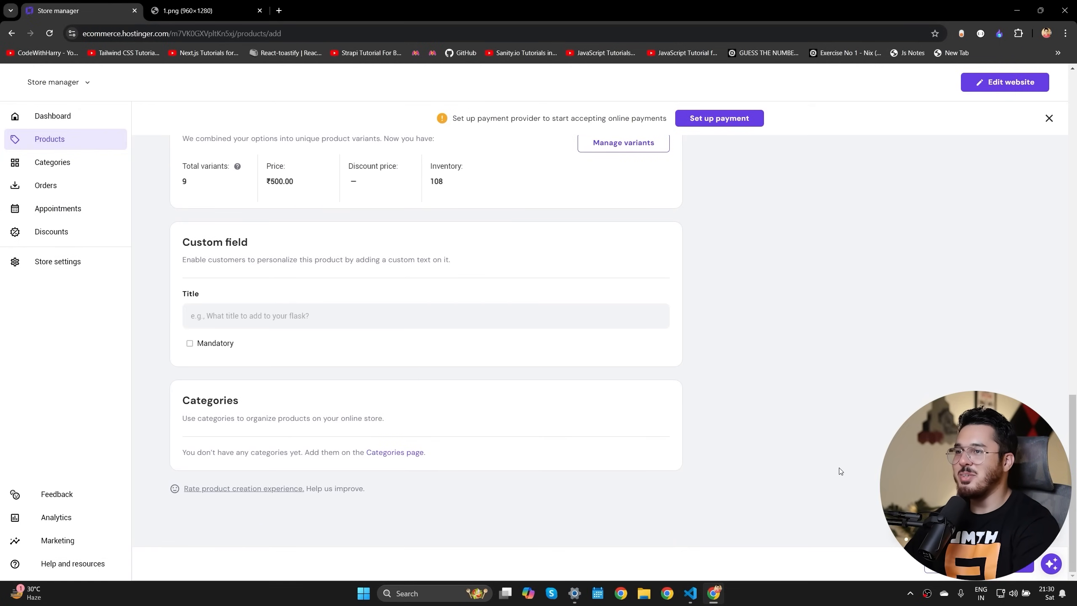
Step: Save the new T-shirt product and open Pirate Graphic T-Shirt from the product list
{"action": "scroll", "coordinate": [779, 470], "scroll_direction": "up", "scroll_amount": 3}
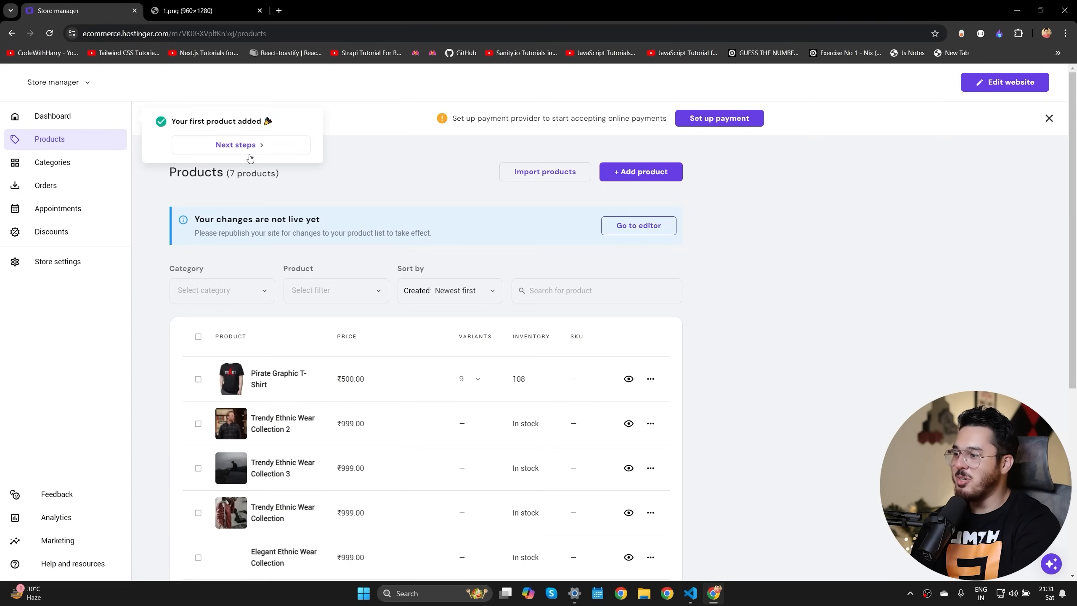
{"action": "left_click", "coordinate": [261, 373]}
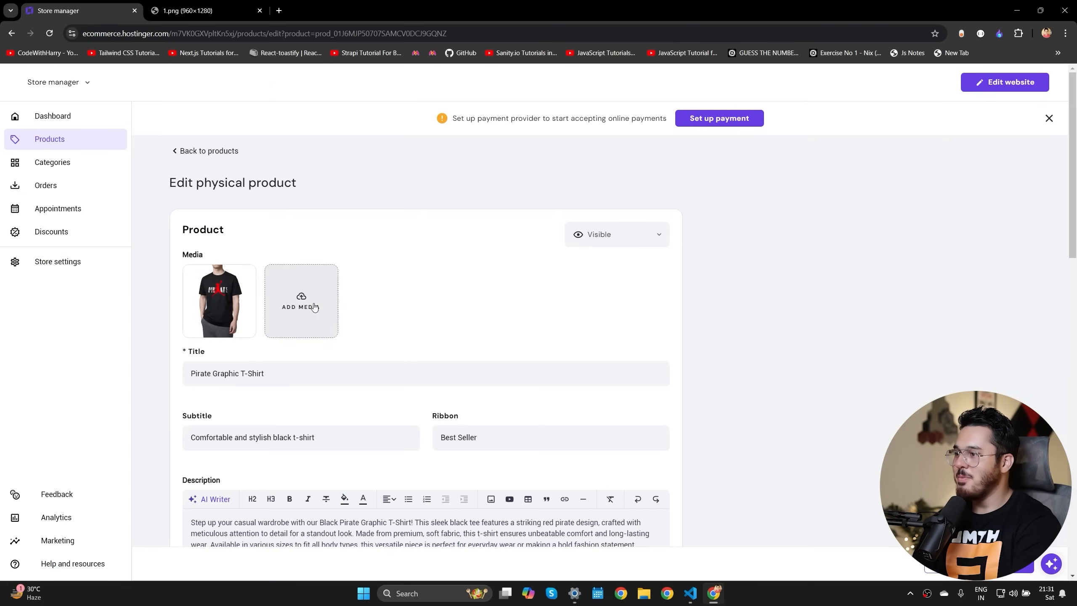
Step: Open the store's payment setup and add a manual payment method named COD
{"action": "left_click", "coordinate": [717, 118]}
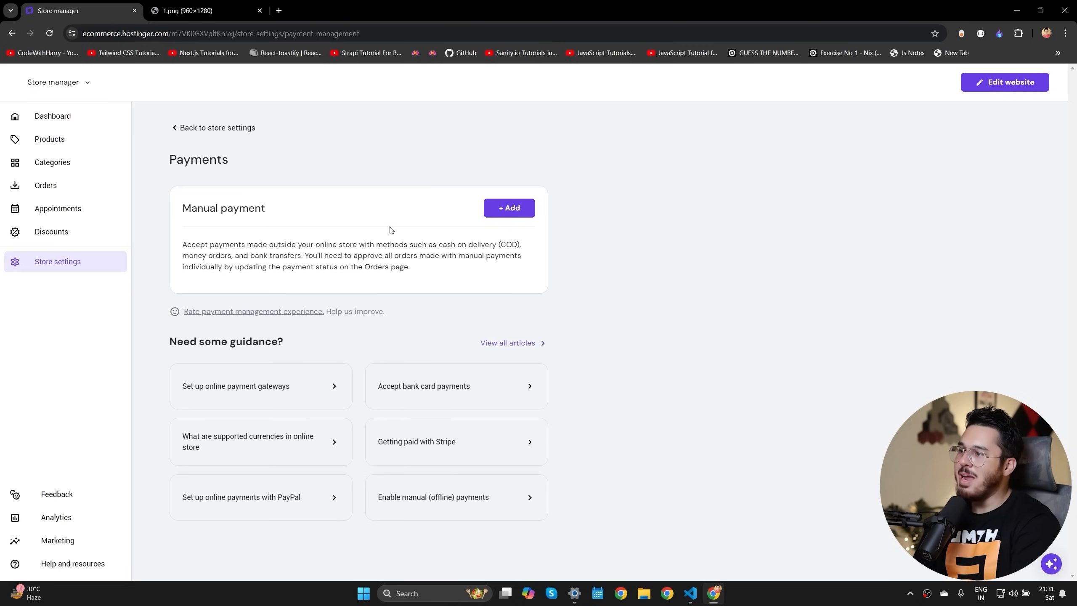
{"action": "left_click_drag", "start_coordinate": [222, 245], "coordinate": [474, 253]}
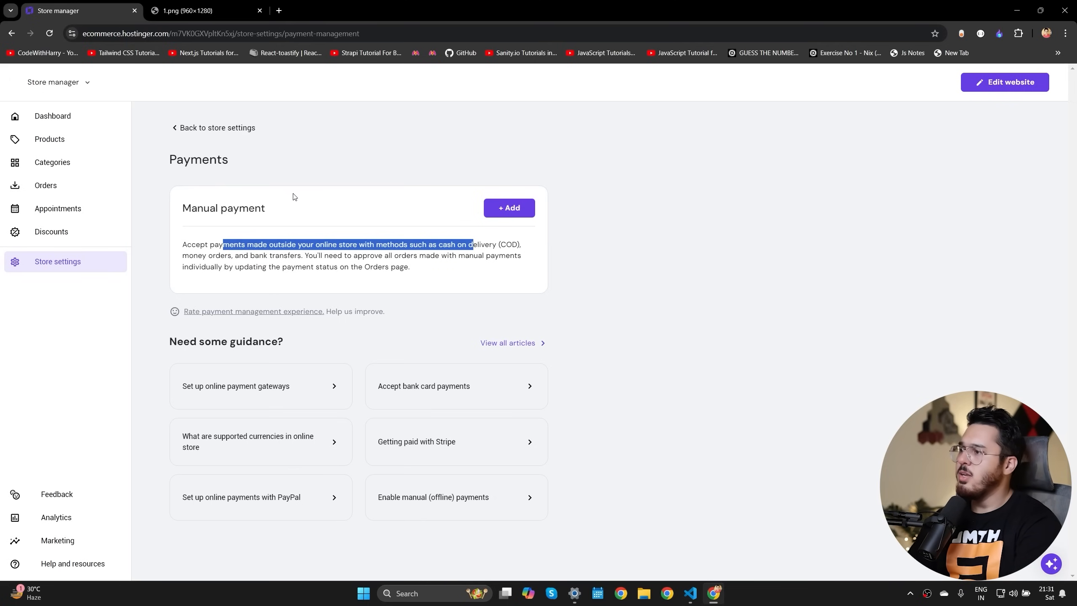
{"action": "left_click", "coordinate": [178, 210]}
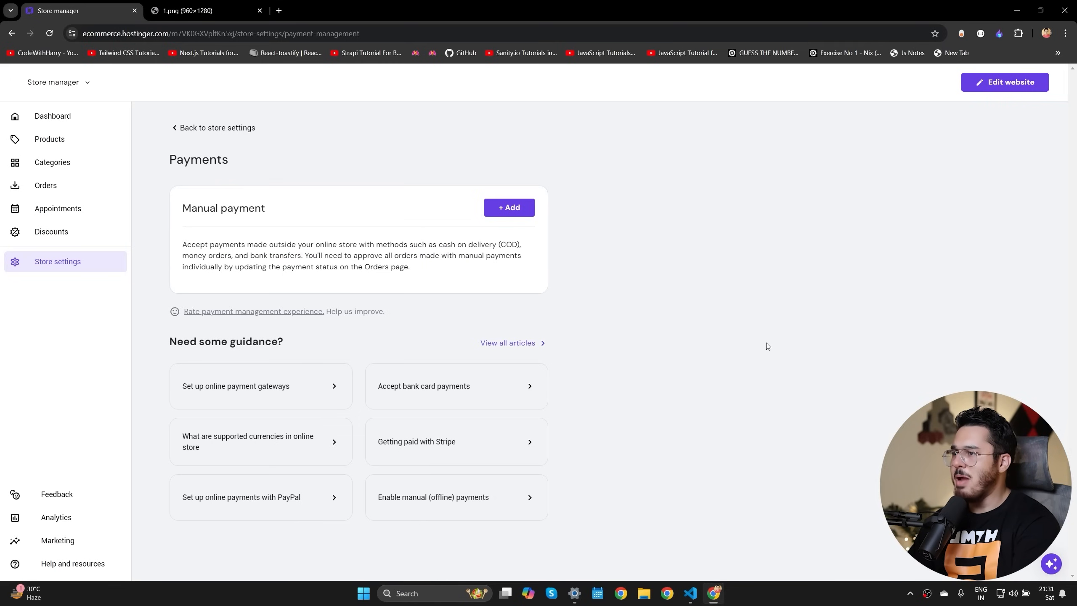
{"action": "left_click", "coordinate": [515, 208]}
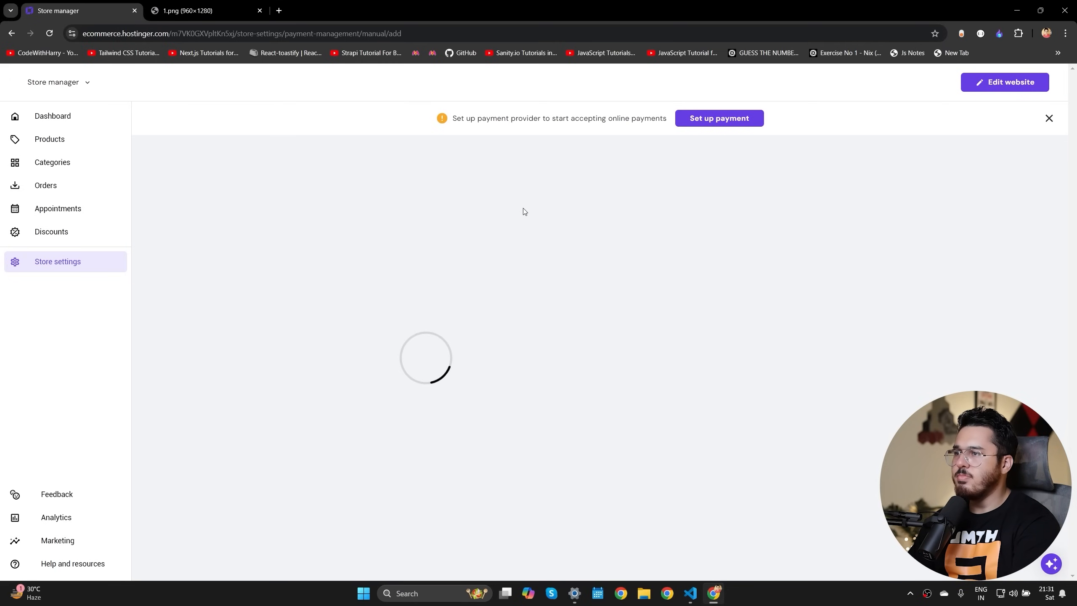
{"action": "left_click", "coordinate": [339, 247]}
{"action": "type", "text": "COD"}
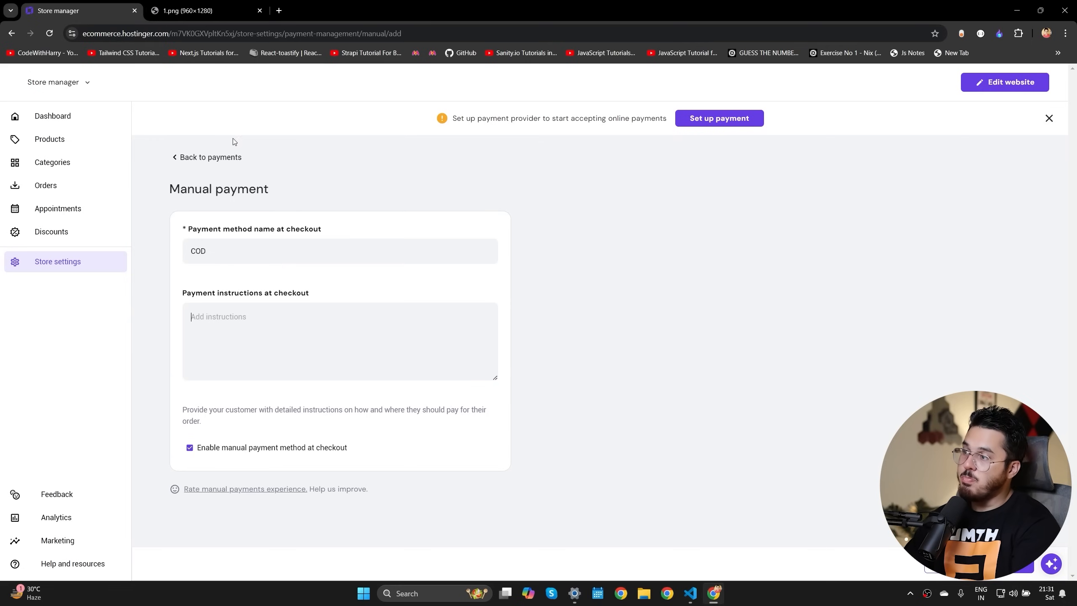
{"action": "key", "text": "Tab"}
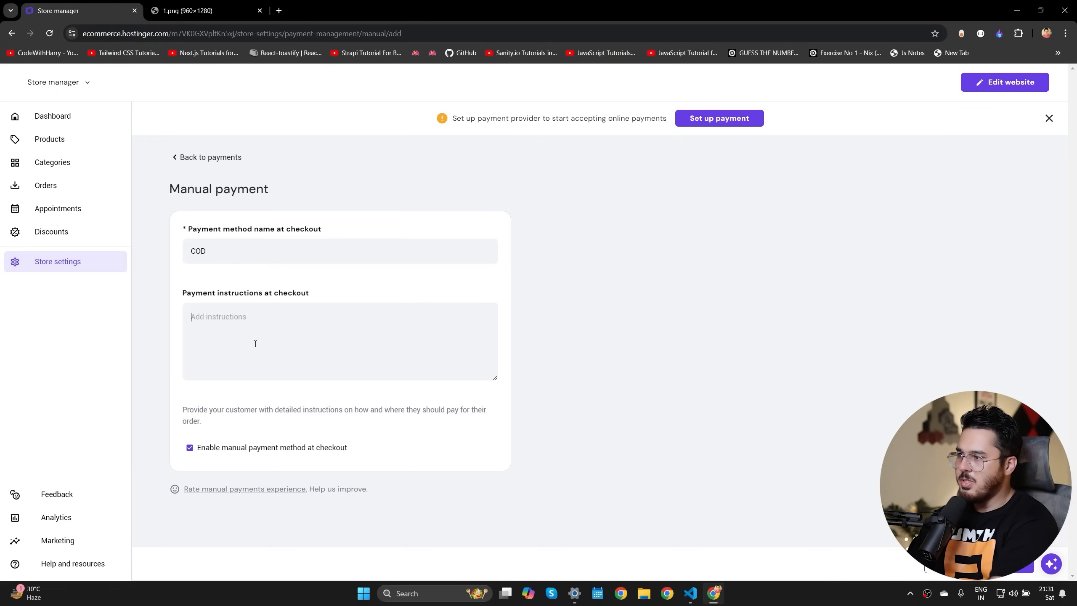
Step: Set the payment instructions to "Hand over the exact change to the delivery boy on delivery" and save the COD method
{"action": "type", "text": "Cash on"}
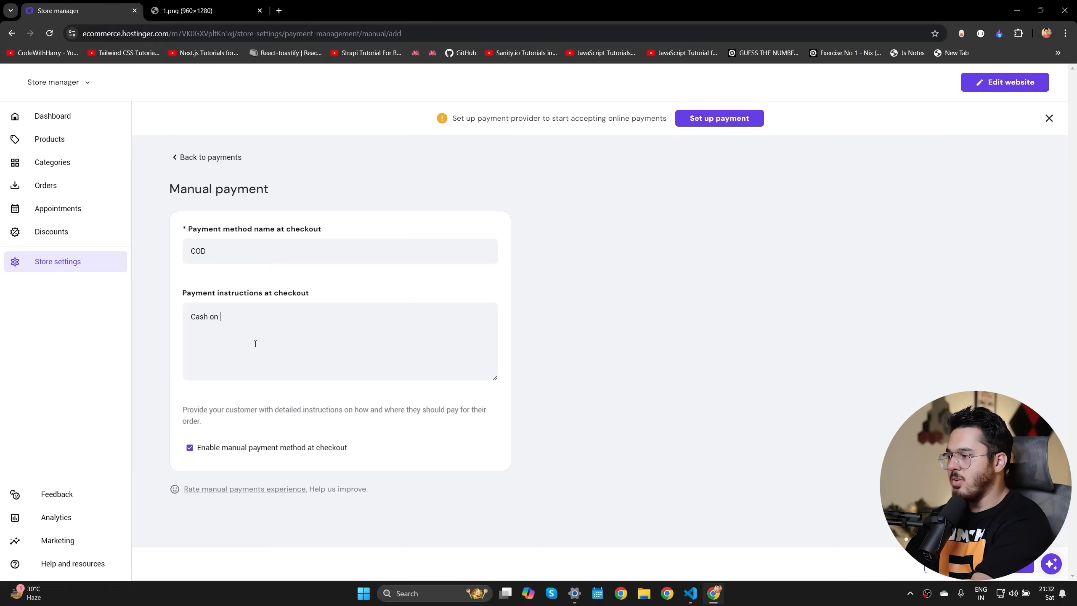
{"action": "key", "text": "ctrl+a"}
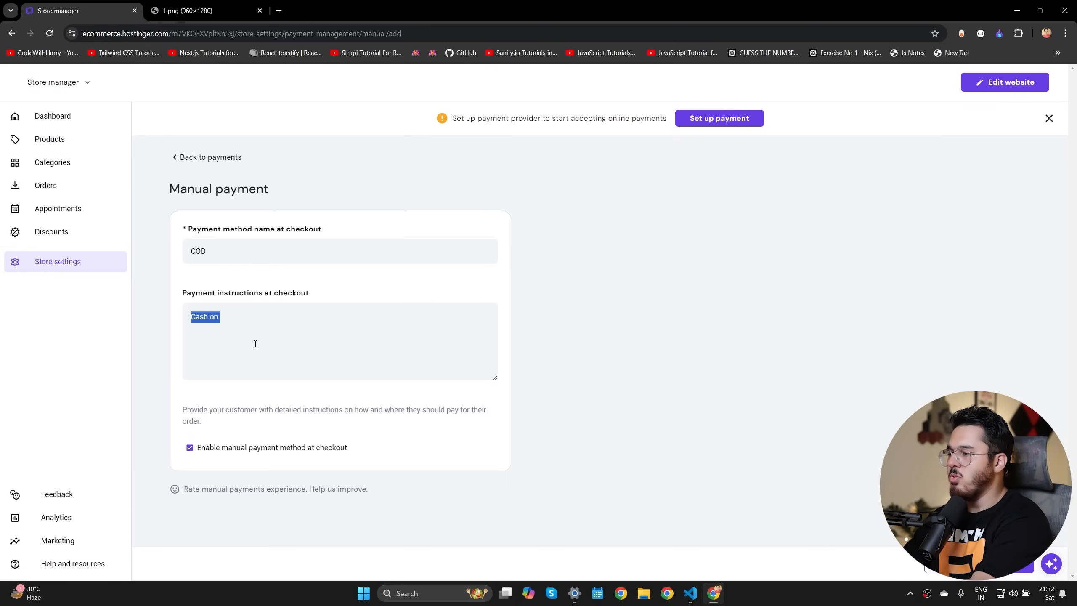
{"action": "type", "text": "Hand o"}
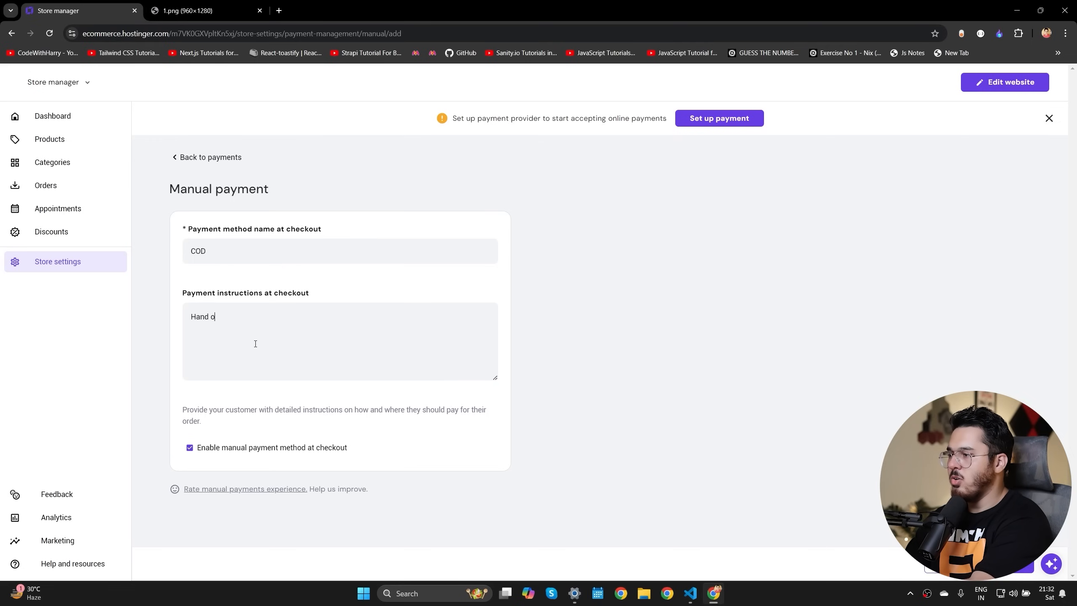
{"action": "type", "text": "ver th"}
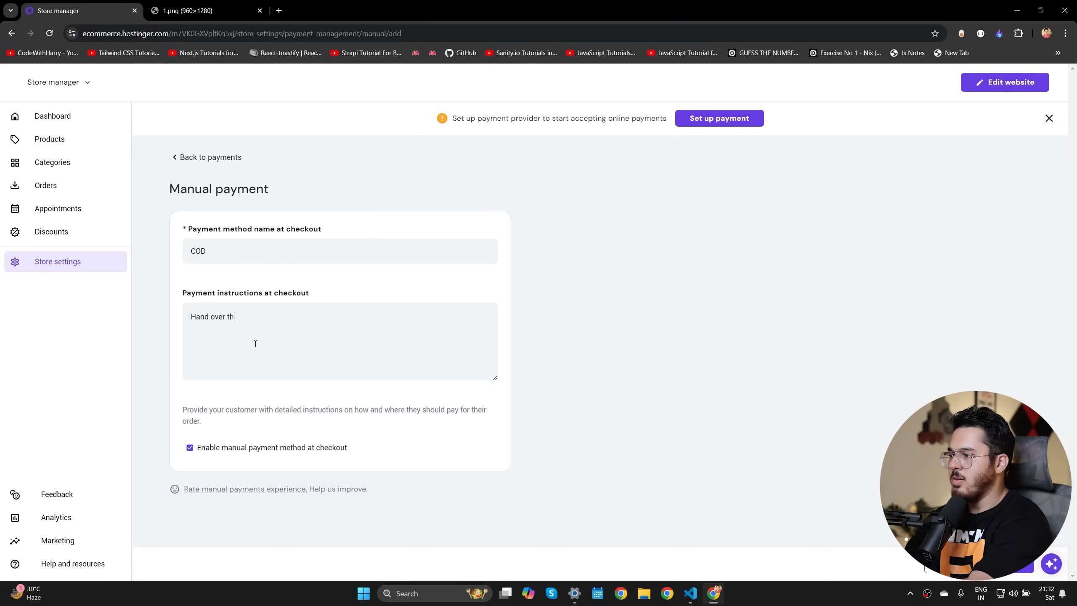
{"action": "type", "text": "e exact change to the"}
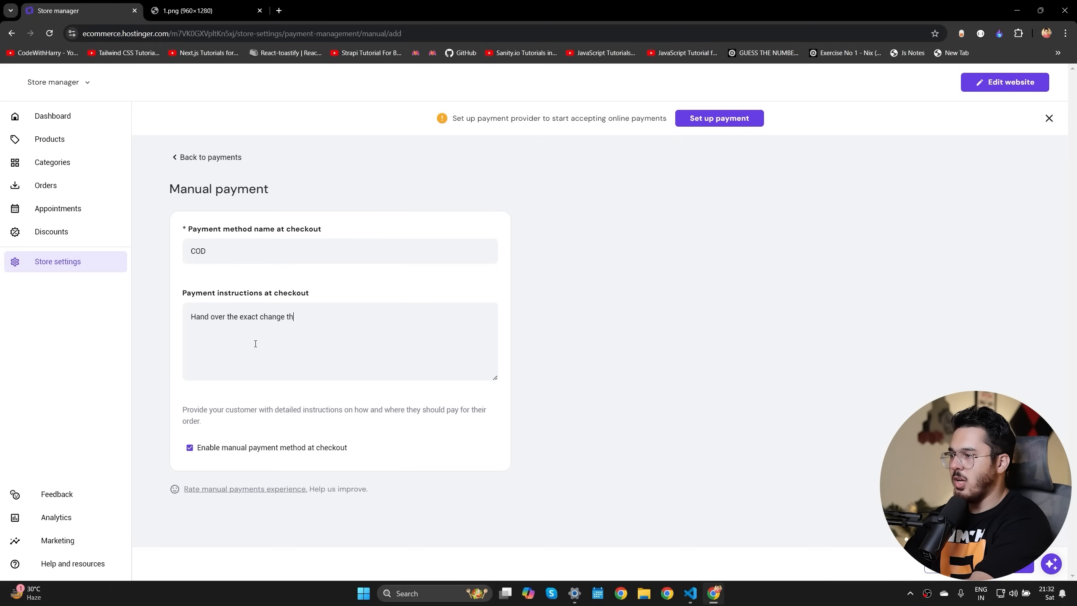
{"action": "type", "text": " delivery "}
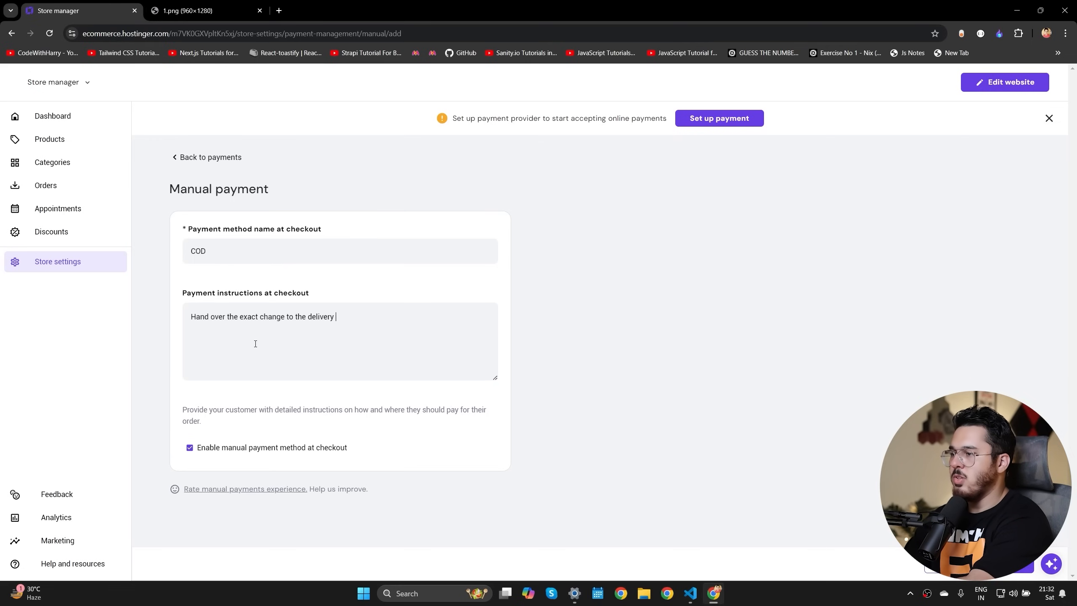
{"action": "type", "text": "boy on delivery"}
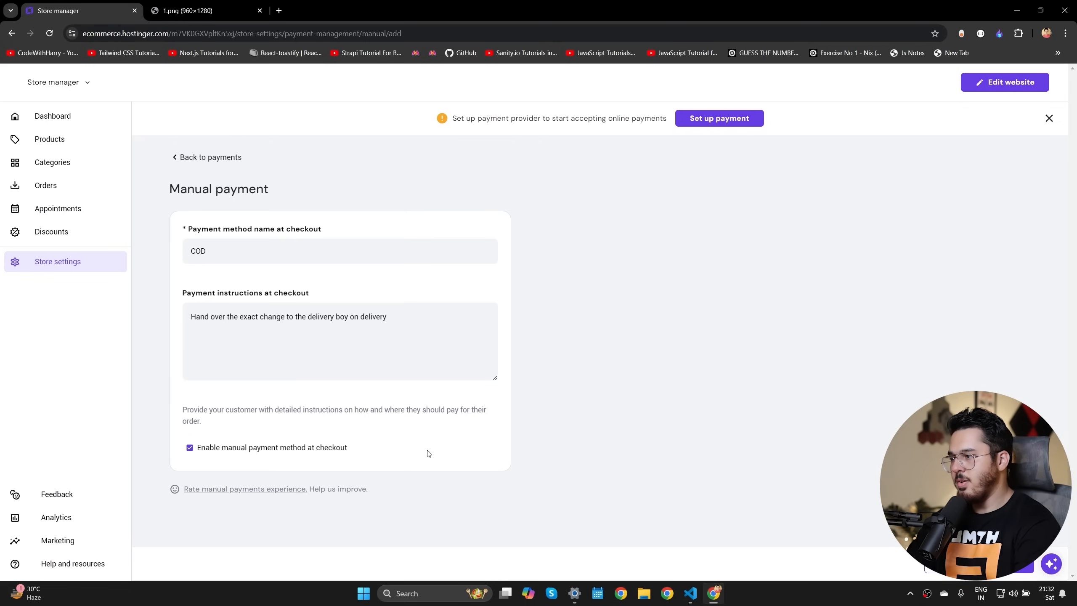
{"action": "left_click", "coordinate": [1008, 565]}
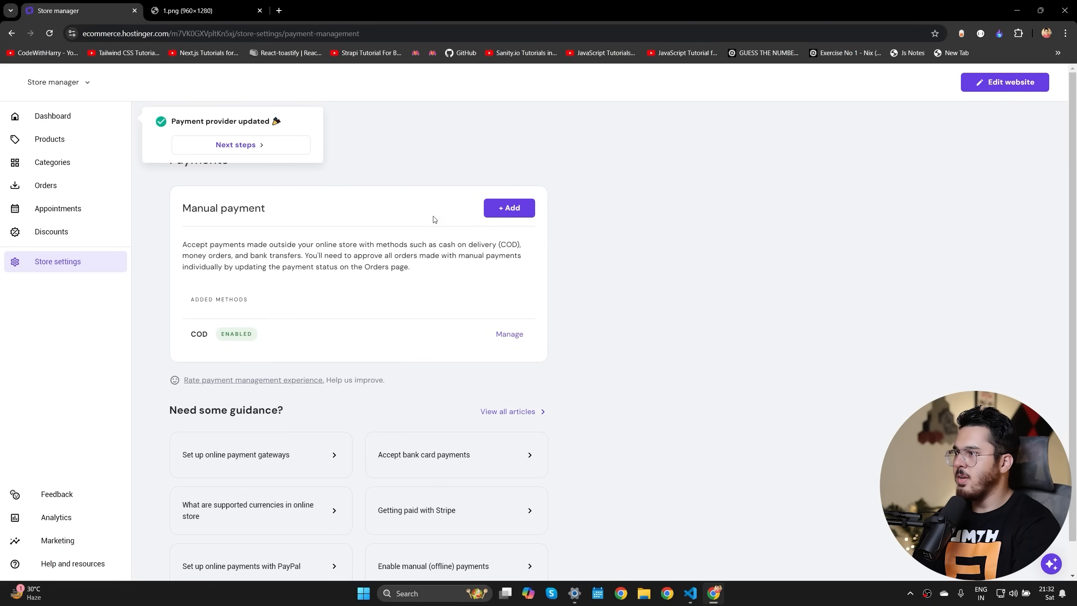
Step: Continue the store setup with the company information and set the company name to HarryKart Pvt Limited
{"action": "left_click", "coordinate": [269, 145]}
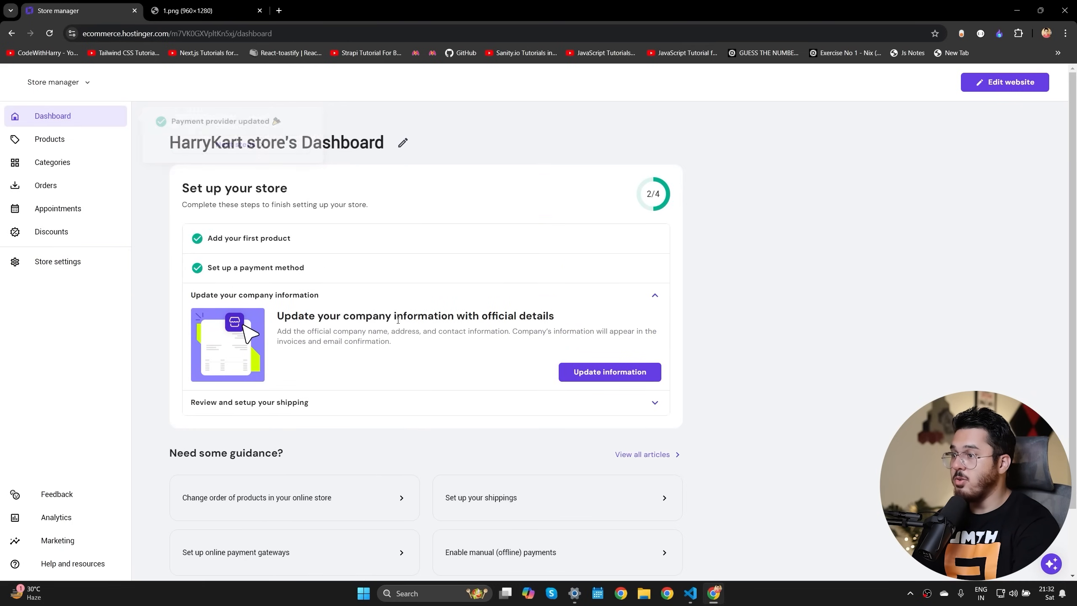
{"action": "left_click", "coordinate": [612, 376]}
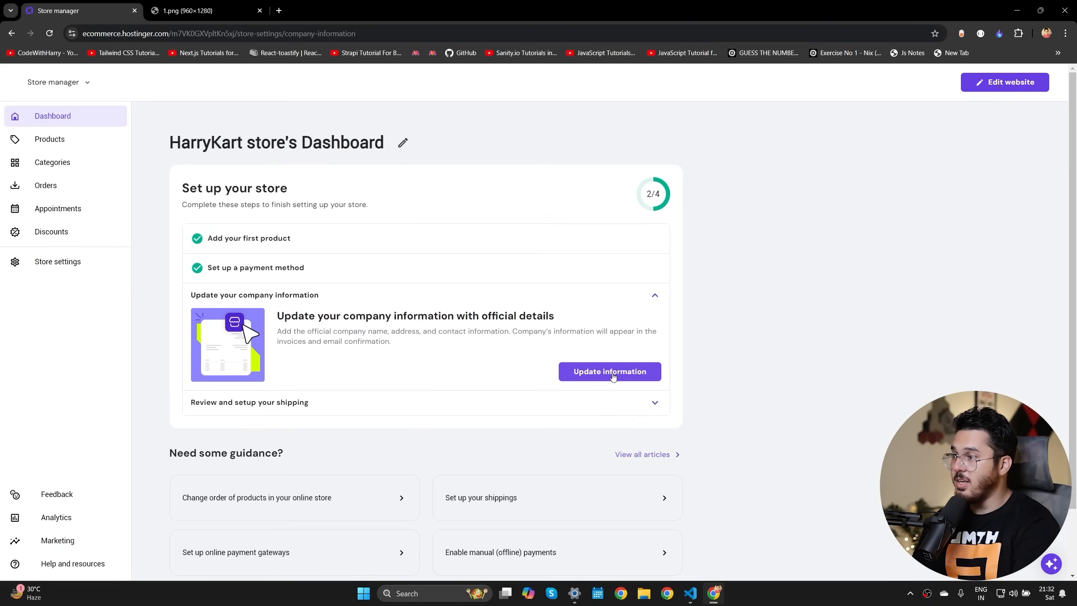
{"action": "scroll", "coordinate": [680, 362], "scroll_direction": "down", "scroll_amount": 2}
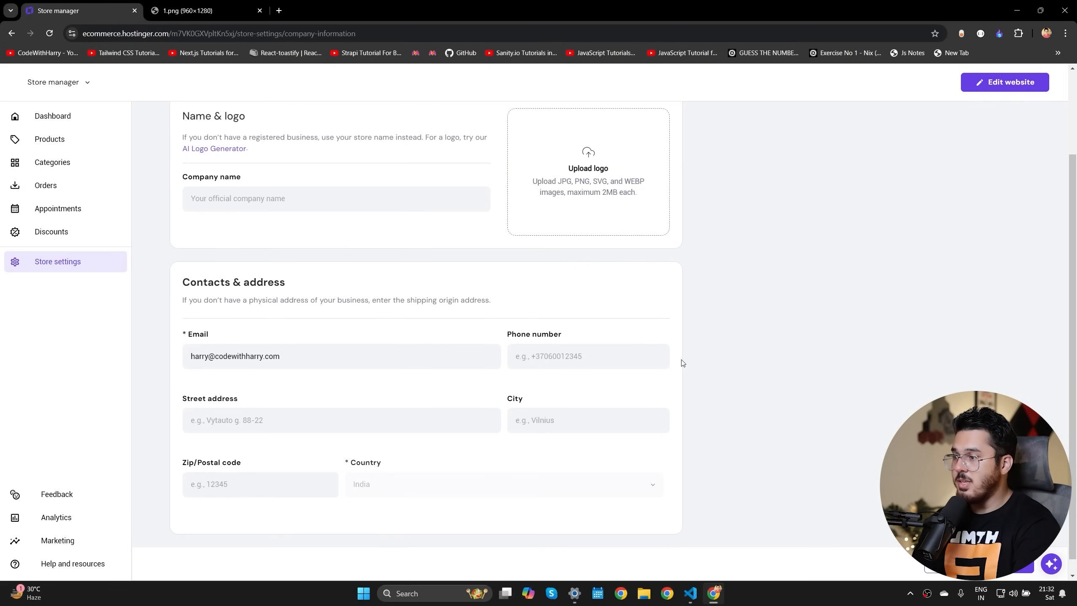
{"action": "scroll", "coordinate": [690, 363], "scroll_direction": "up", "scroll_amount": 3}
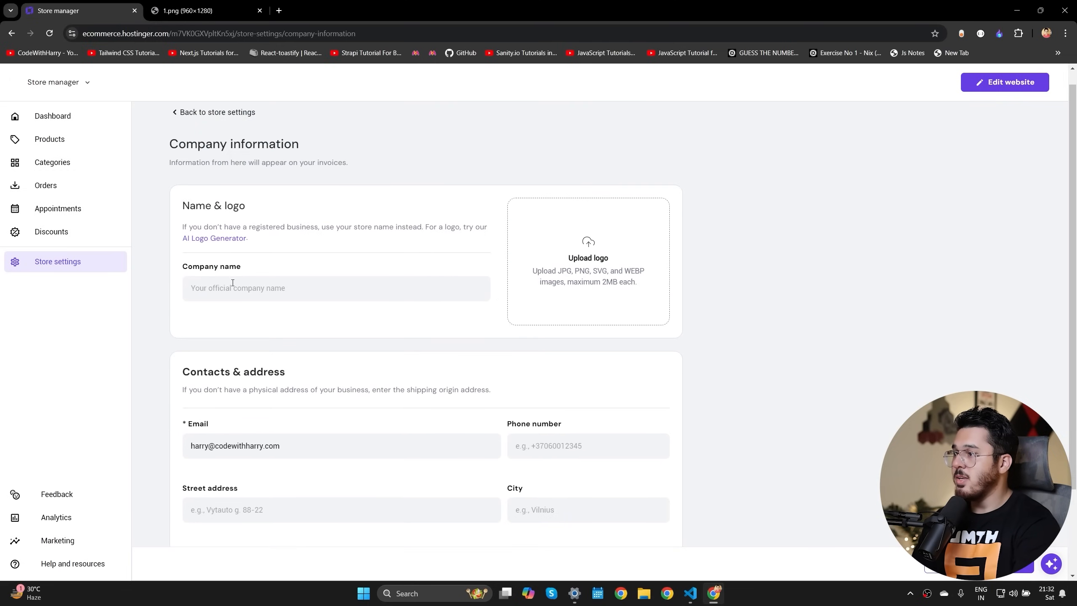
{"action": "left_click", "coordinate": [413, 293]}
{"action": "type", "text": "Harry"}
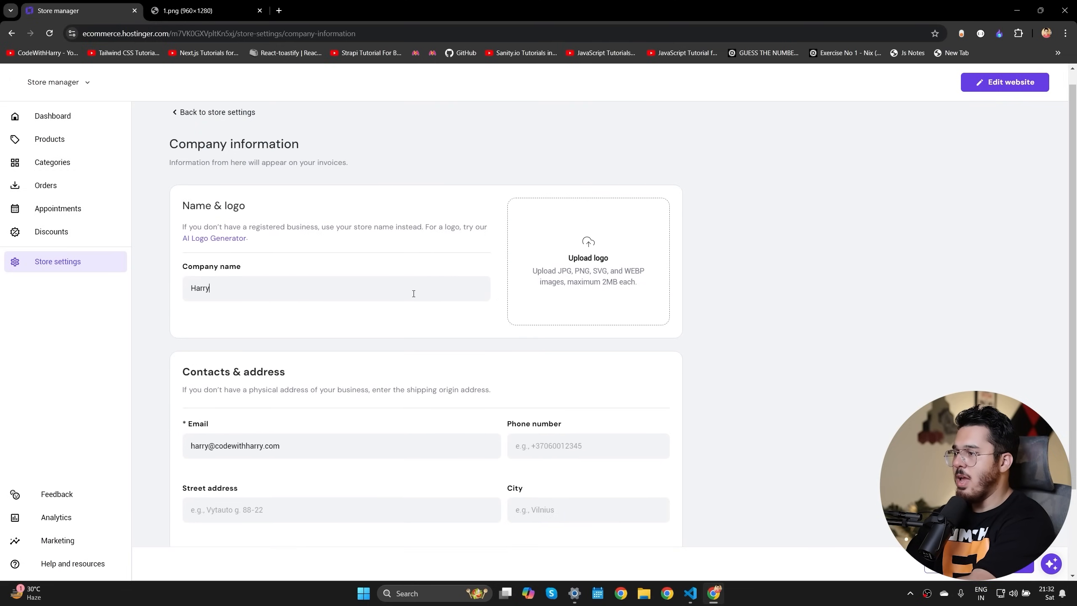
{"action": "type", "text": "Kart Pvt Limited"}
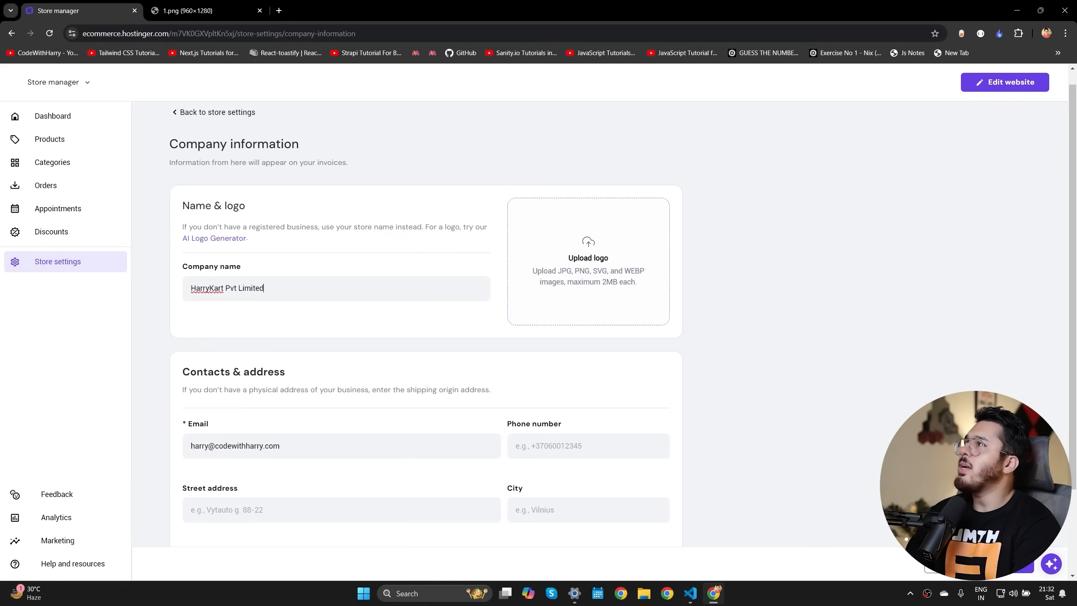
Step: Fill in the company's street address and phone number and save the company information
{"action": "scroll", "coordinate": [384, 462], "scroll_direction": "down", "scroll_amount": 2}
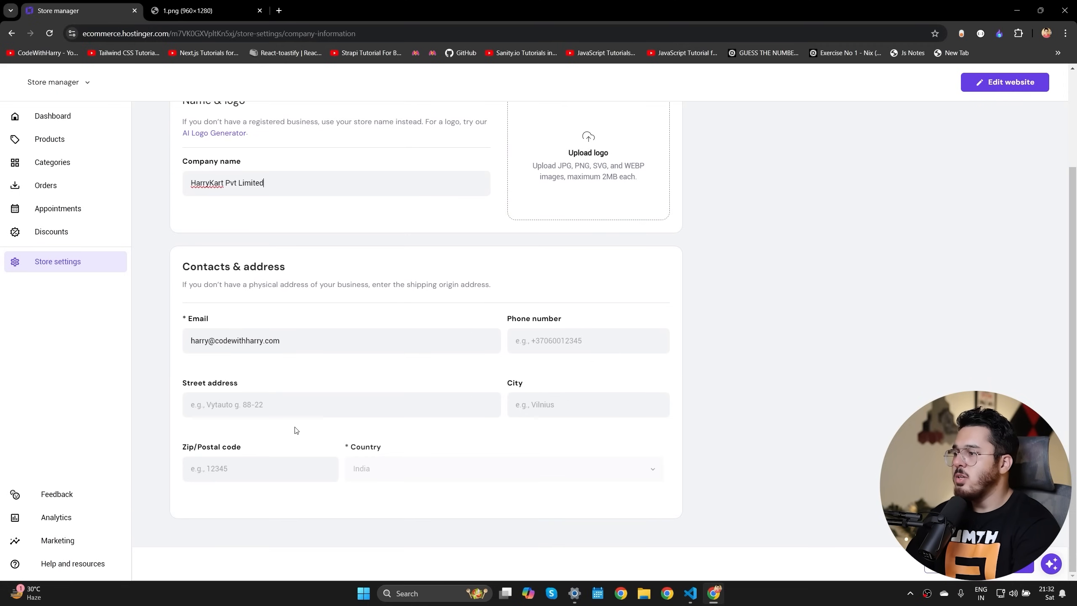
{"action": "left_click", "coordinate": [276, 401]}
{"action": "left_click", "coordinate": [255, 437]}
{"action": "left_click", "coordinate": [555, 345]}
{"action": "left_click", "coordinate": [582, 367]}
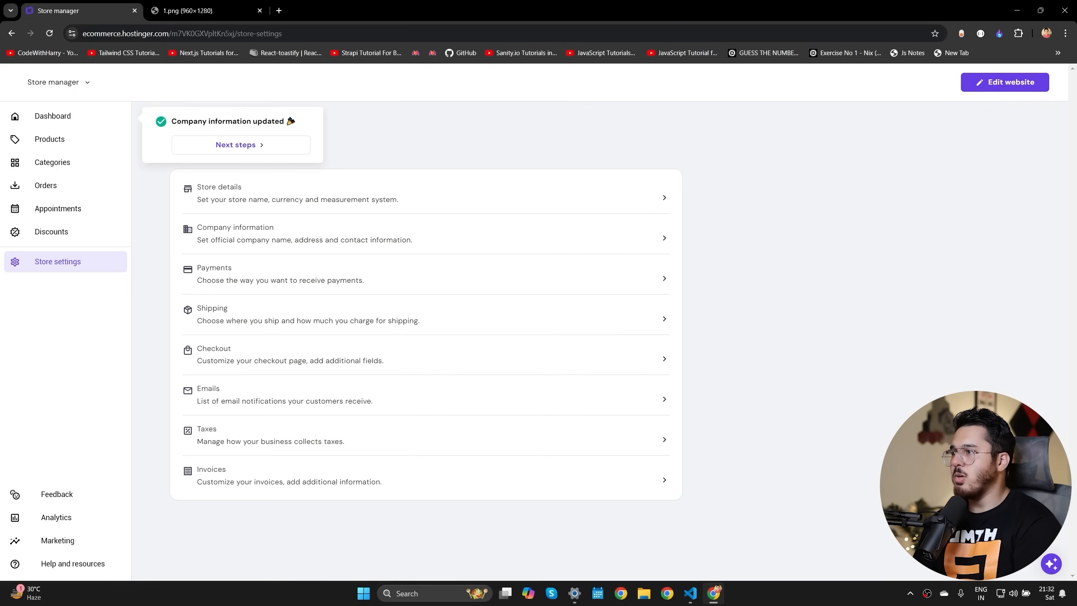
Step: Continue to the shipping step of the store setup and examine the Regular shipping zone's countries and options
{"action": "left_click", "coordinate": [260, 152]}
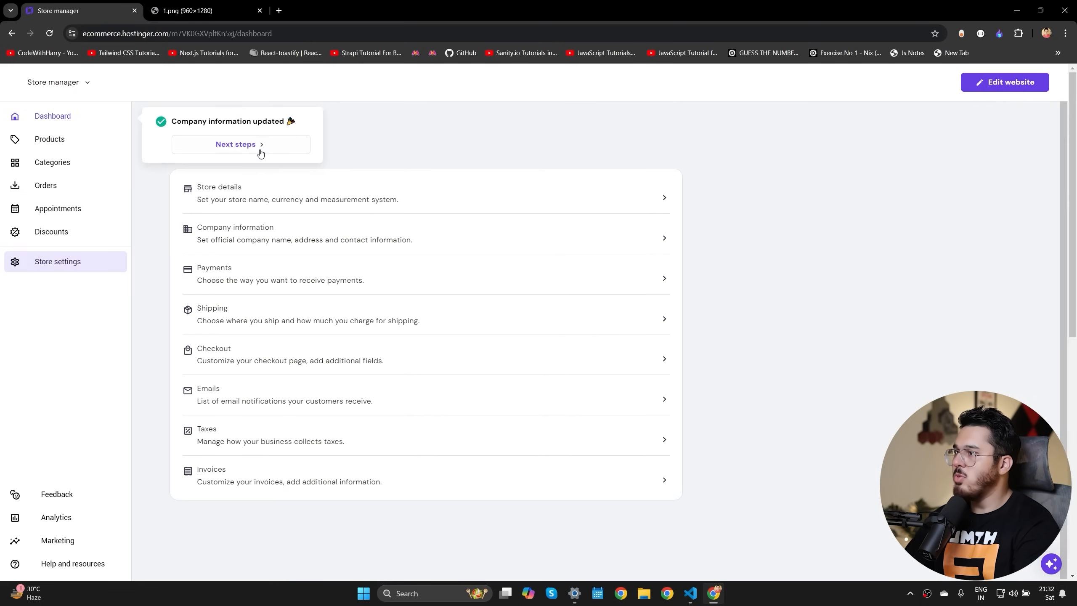
{"action": "scroll", "coordinate": [568, 353], "scroll_direction": "down", "scroll_amount": 2}
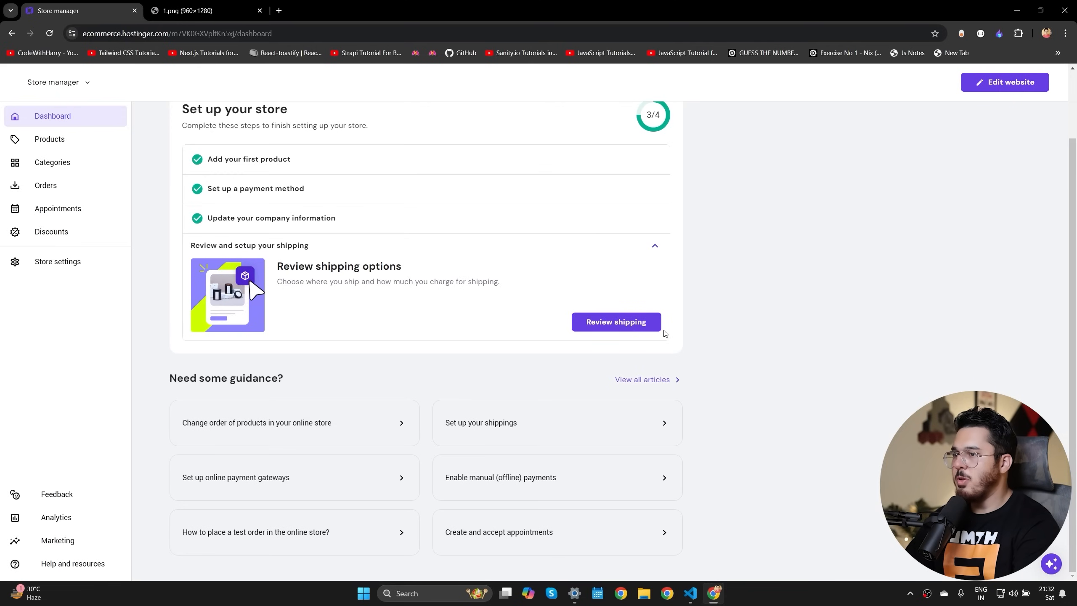
{"action": "left_click", "coordinate": [604, 322]}
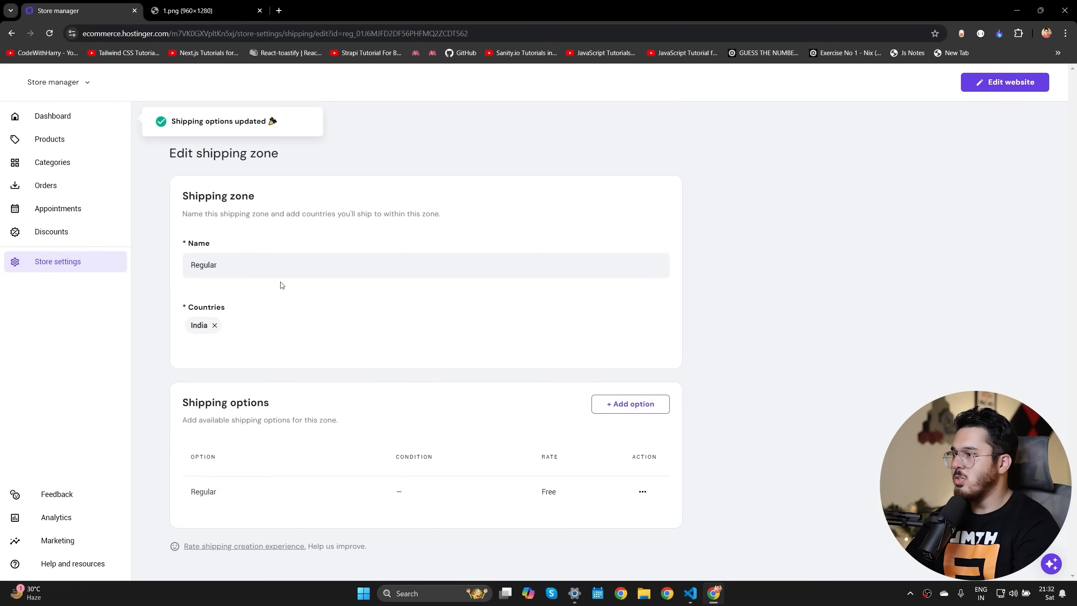
{"action": "left_click_drag", "start_coordinate": [199, 214], "coordinate": [453, 217]}
{"action": "left_click", "coordinate": [462, 218]}
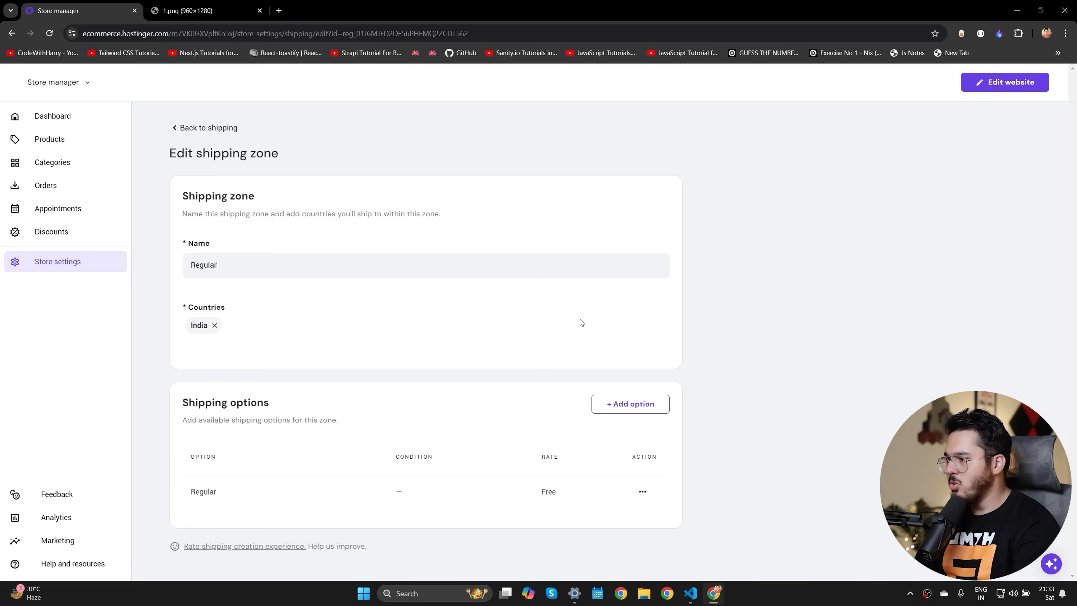
Step: Look through the store's dashboard, product list and categories, and view the products in the All products category
{"action": "left_click", "coordinate": [73, 85]}
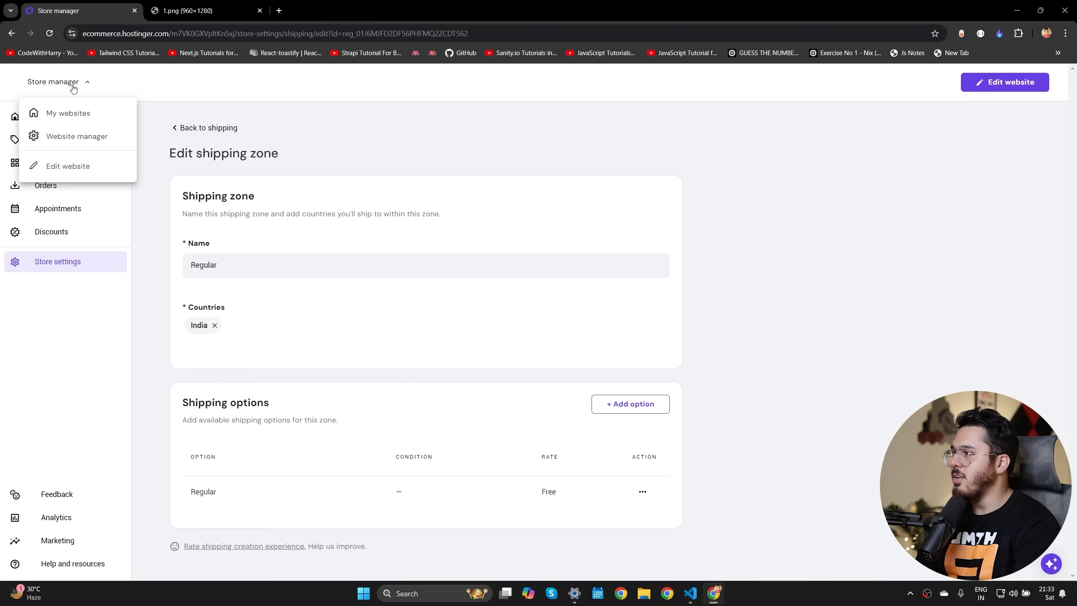
{"action": "left_click", "coordinate": [63, 114]}
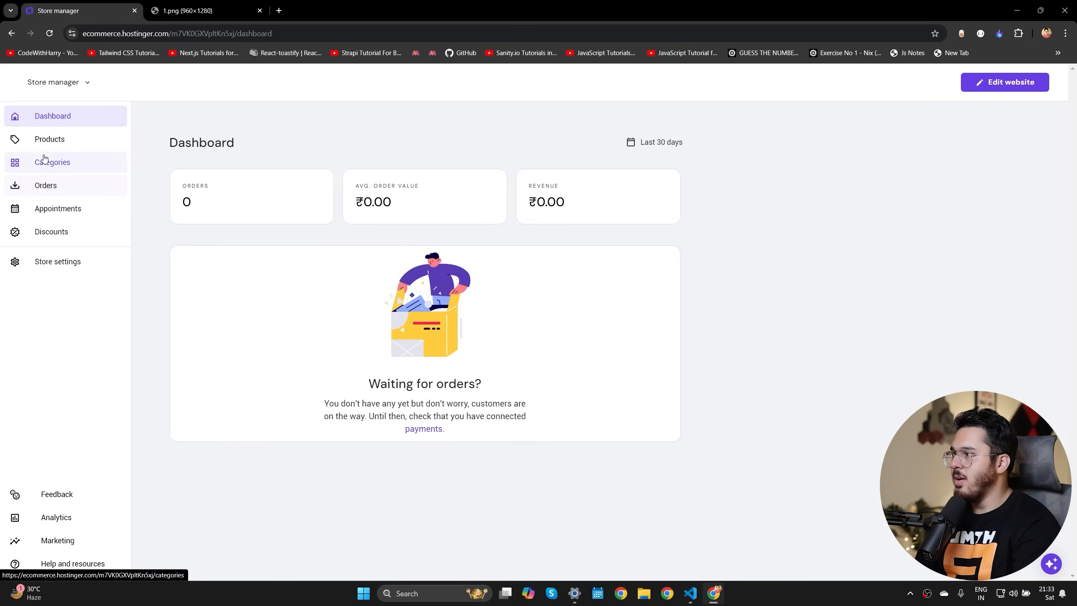
{"action": "left_click", "coordinate": [49, 139]}
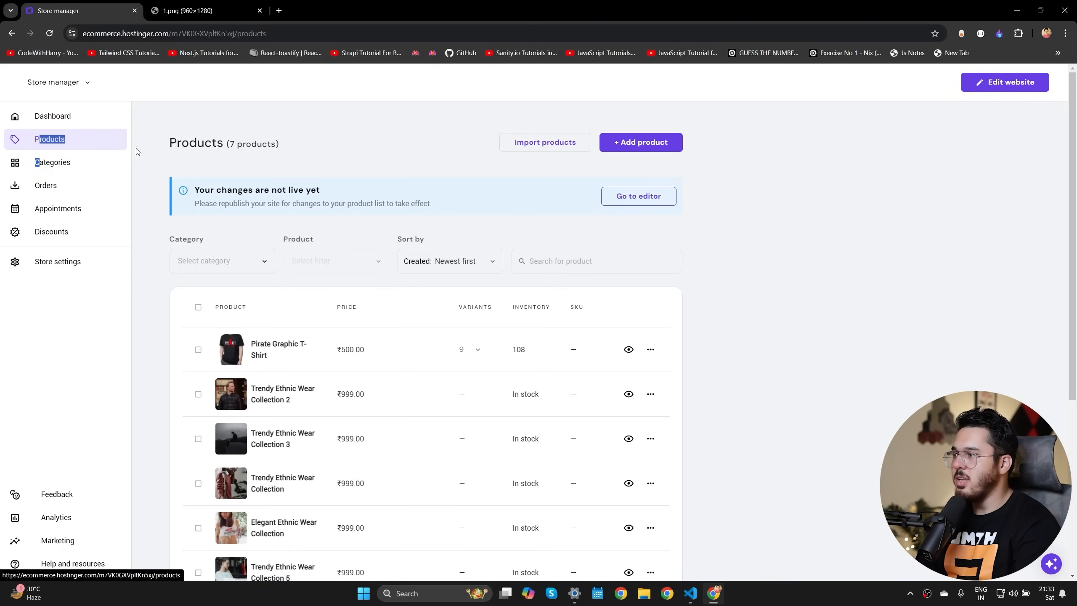
{"action": "left_click", "coordinate": [52, 162]}
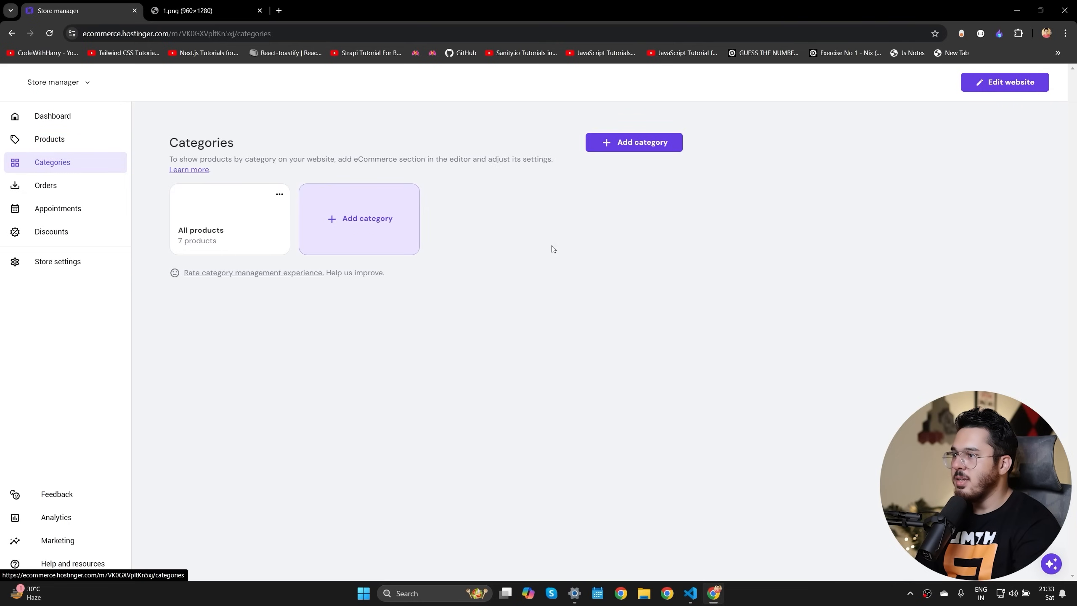
{"action": "left_click", "coordinate": [251, 222]}
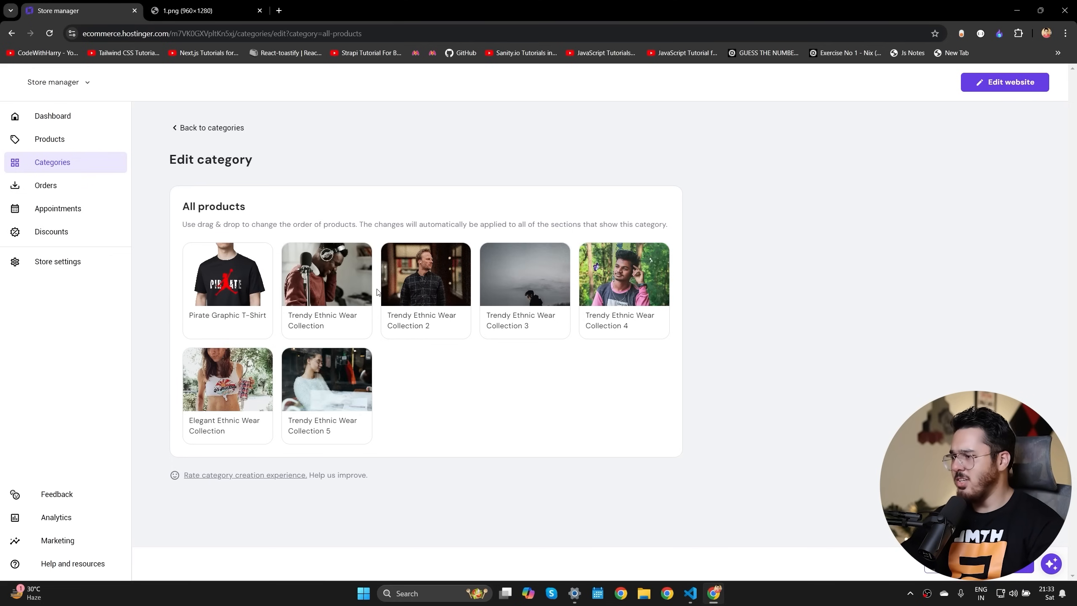
Step: Return to the website editor and look over the publishing options and the home page sections
{"action": "left_click", "coordinate": [95, 192]}
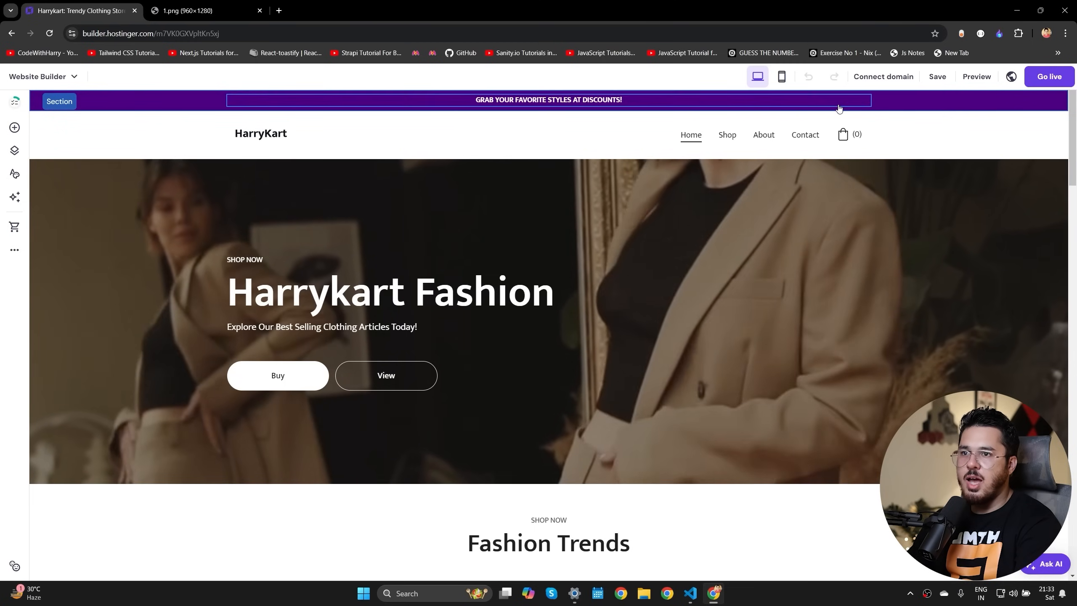
{"action": "left_click", "coordinate": [1060, 77]}
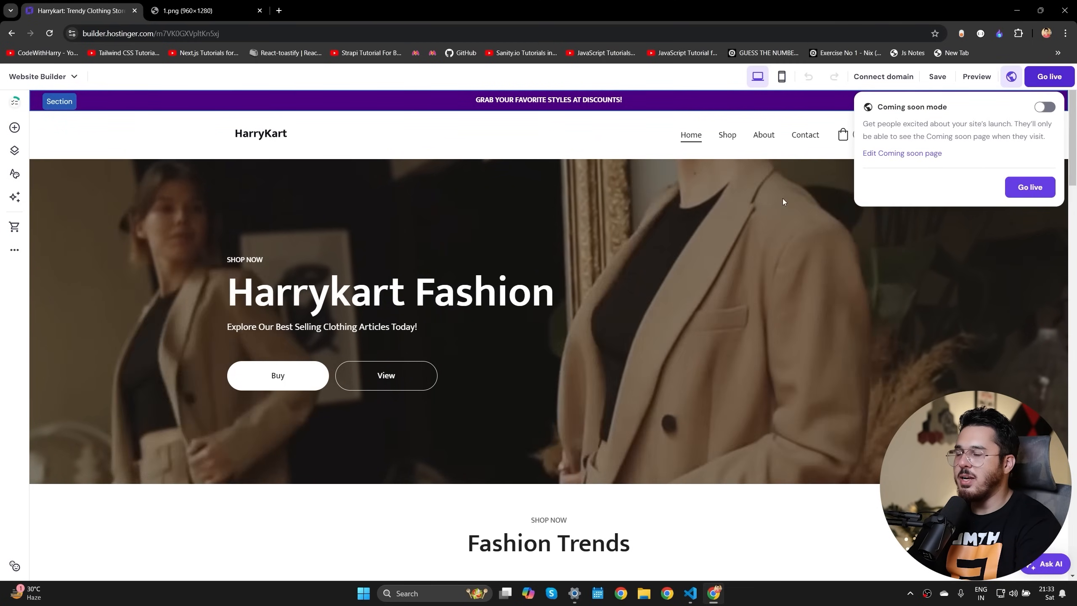
{"action": "scroll", "coordinate": [522, 373], "scroll_direction": "down", "scroll_amount": 10}
{"action": "scroll", "coordinate": [521, 373], "scroll_direction": "up", "scroll_amount": 10}
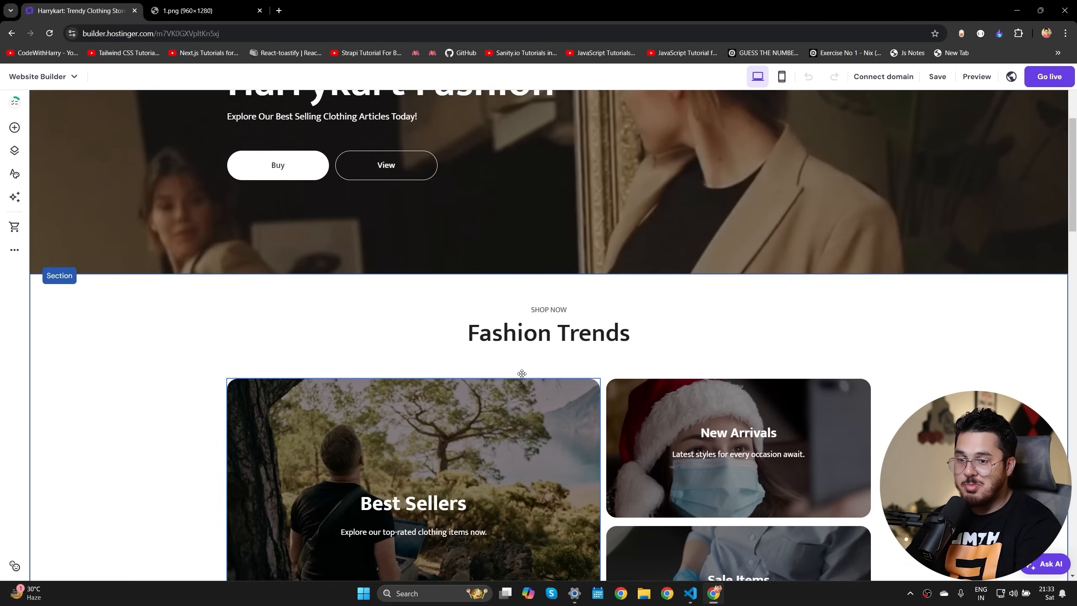
Step: Try generating the hero subtitle with AI Writer from "Write this line professionally we seell best tshirt in delhi and we ship all over india"
{"action": "left_click", "coordinate": [286, 327]}
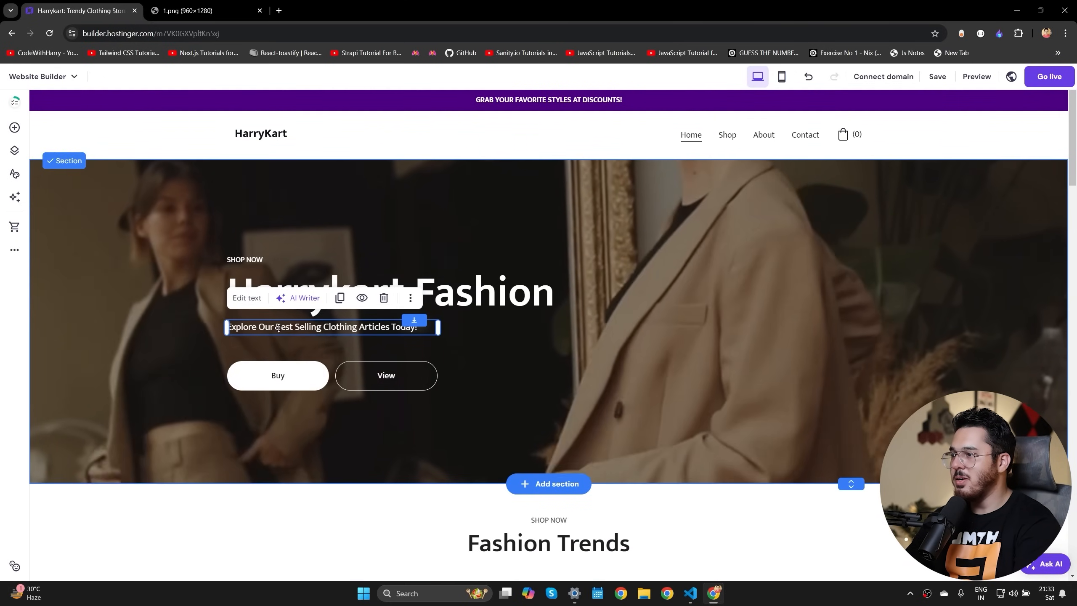
{"action": "left_click", "coordinate": [301, 298]}
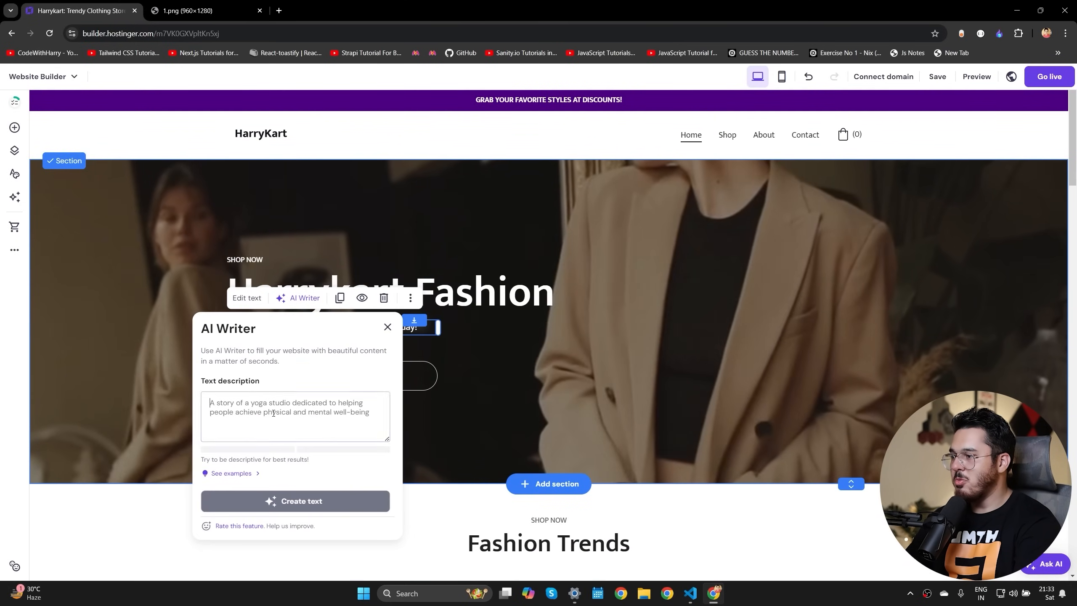
{"action": "left_click", "coordinate": [276, 412]}
{"action": "type", "text": "Write this line"}
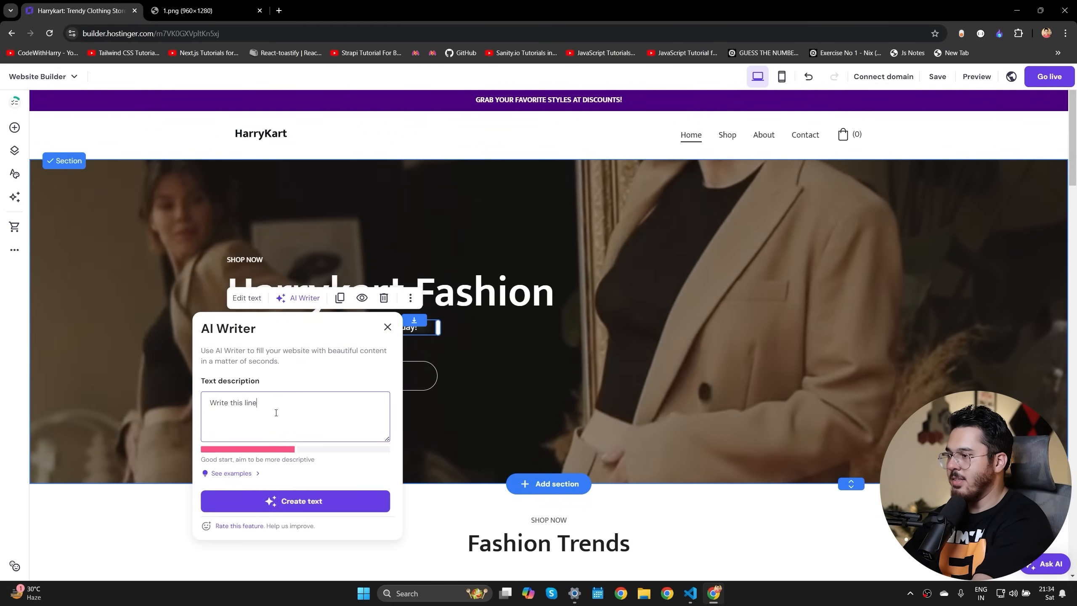
{"action": "type", "text": " professionally"}
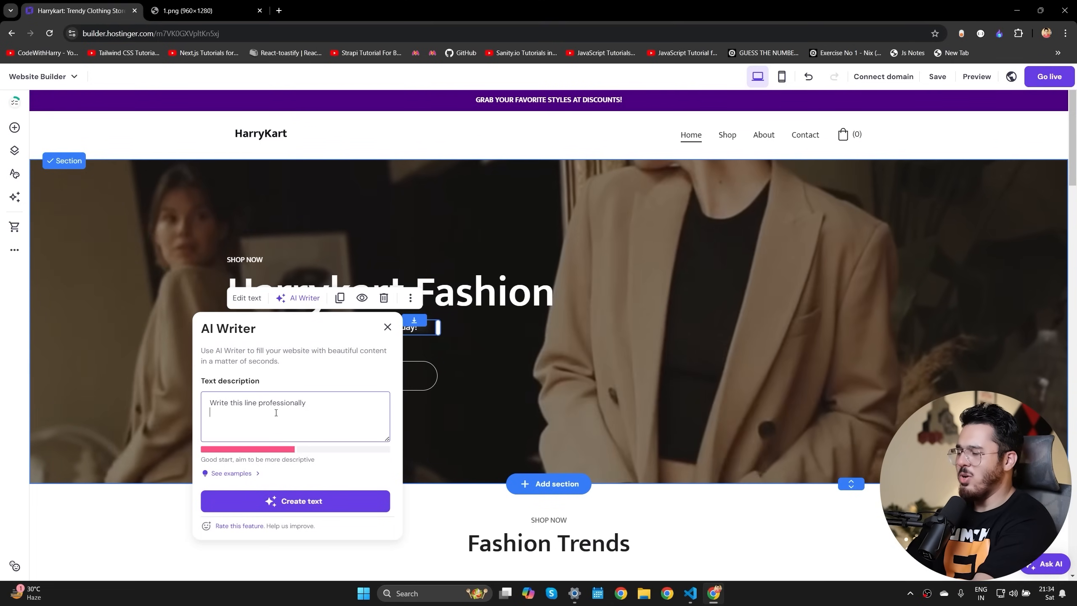
{"action": "key", "text": "Return"}
{"action": "type", "text": "I am a"}
{"action": "key", "text": "BackSpace"}
{"action": "key", "text": "BackSpace"}
{"action": "key", "text": "BackSpace"}
{"action": "key", "text": "BackSpace"}
{"action": "key", "text": "BackSpace"}
{"action": "key", "text": "BackSpace"}
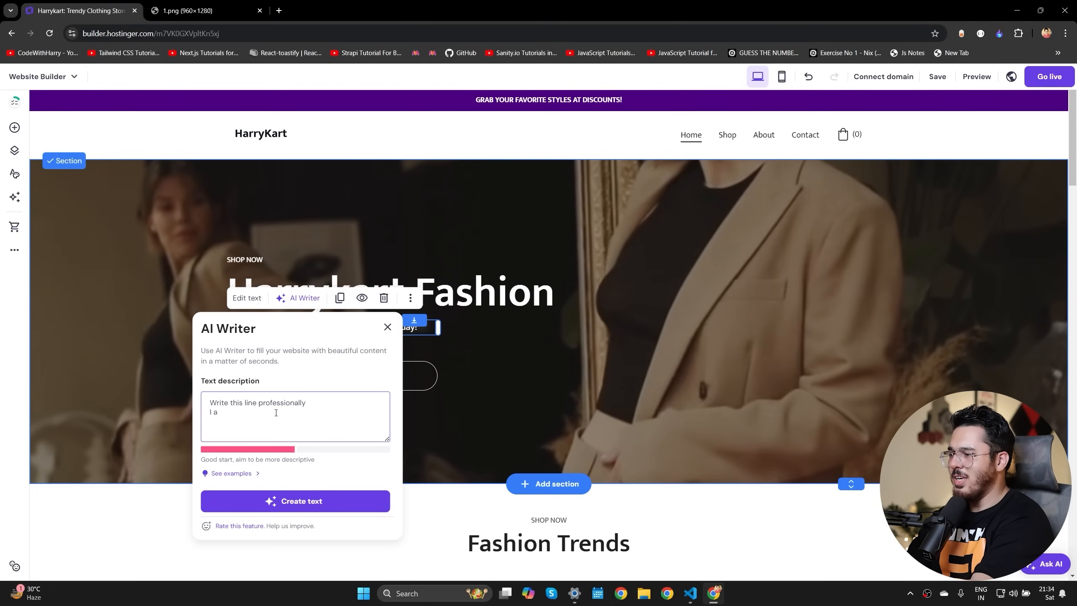
{"action": "type", "text": "we seell bes"}
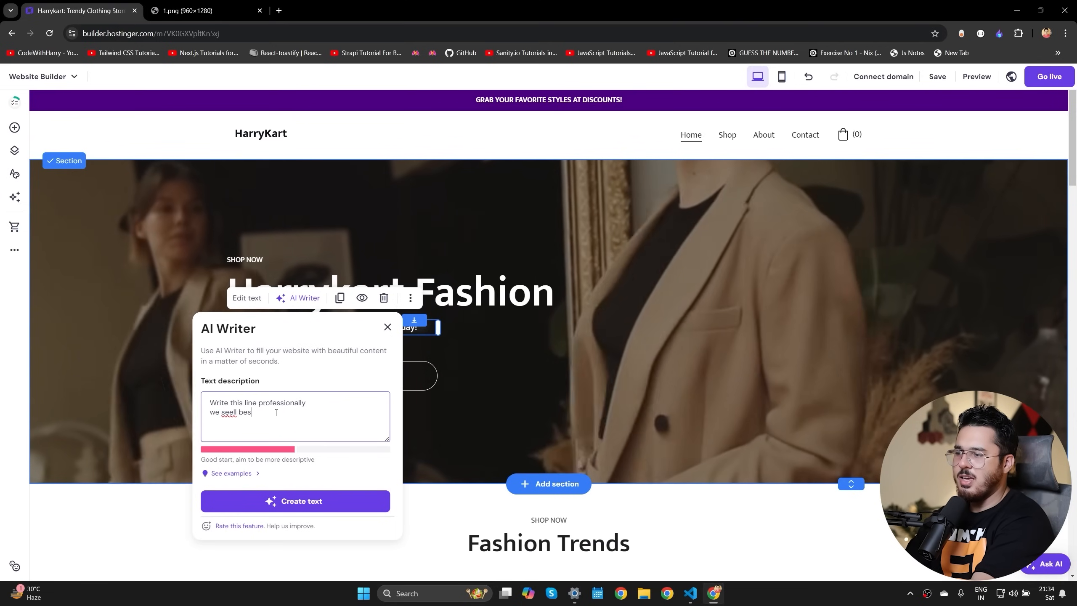
{"action": "type", "text": "t tsh"}
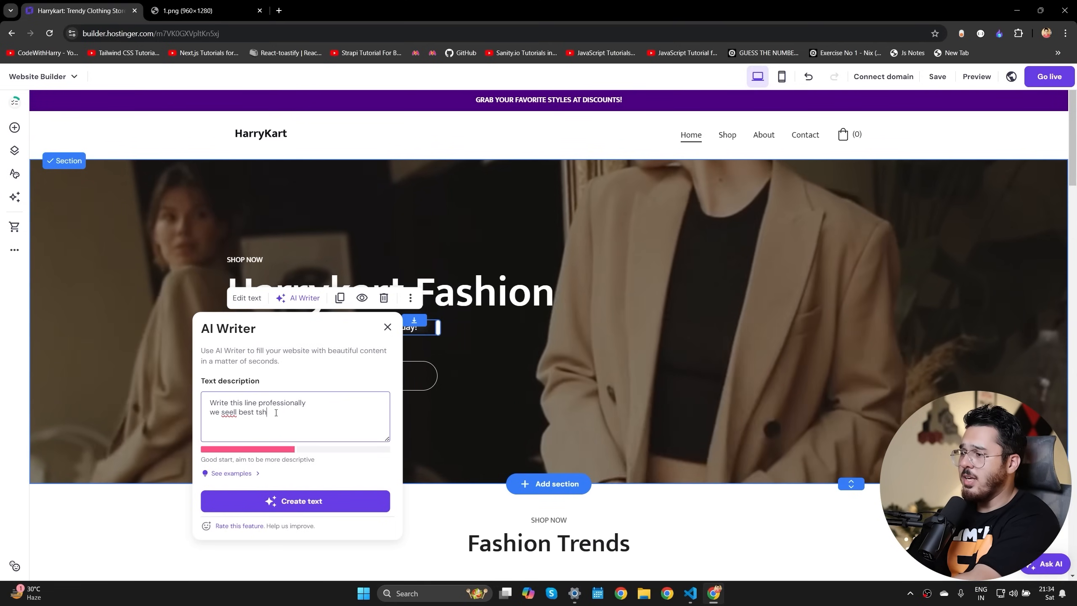
{"action": "type", "text": "irt in delhi and we whip all over india"}
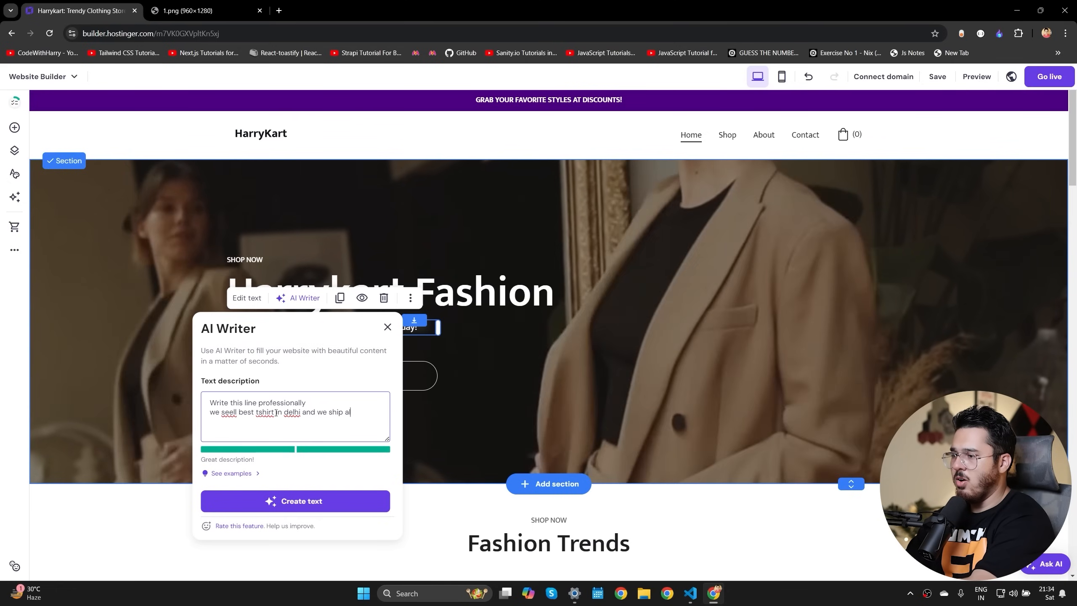
{"action": "key", "text": "Return"}
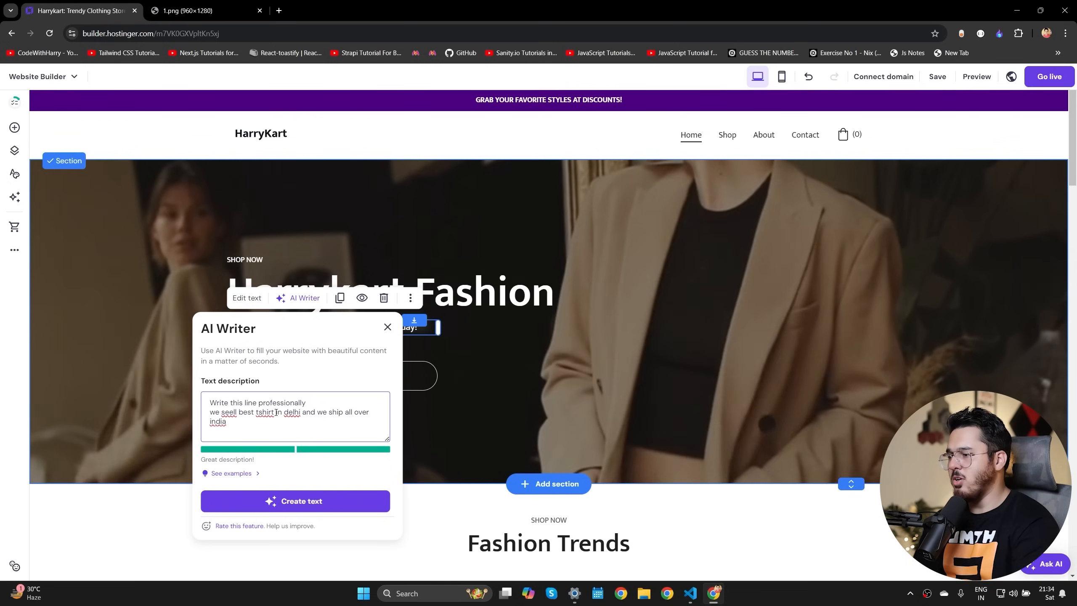
{"action": "left_click", "coordinate": [295, 500]}
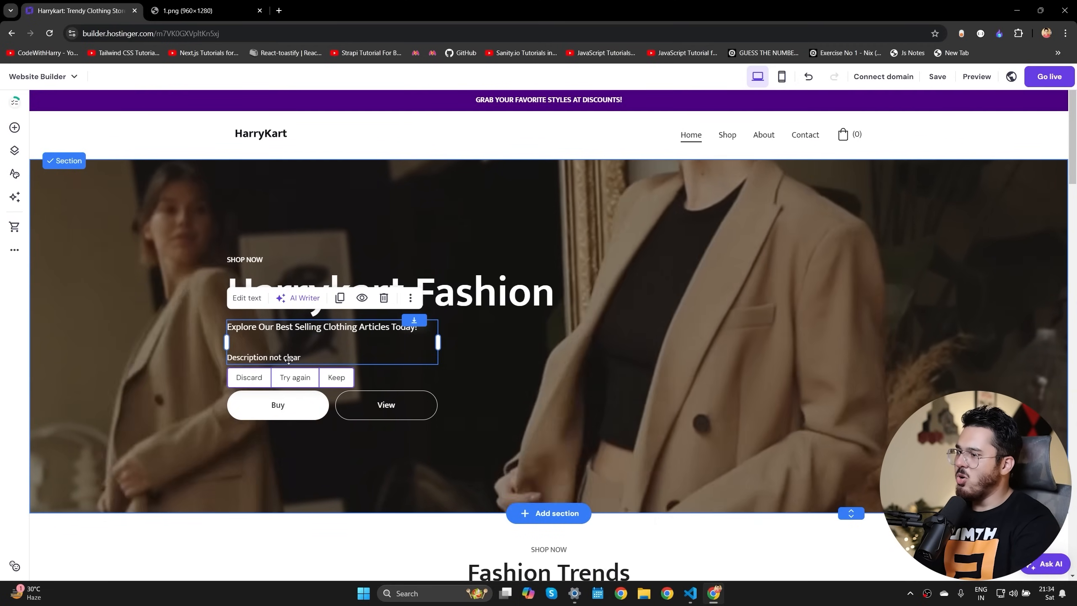
Step: Clear all of the hero subtitle text, undo the deletion and leave text editing
{"action": "left_click", "coordinate": [301, 357]}
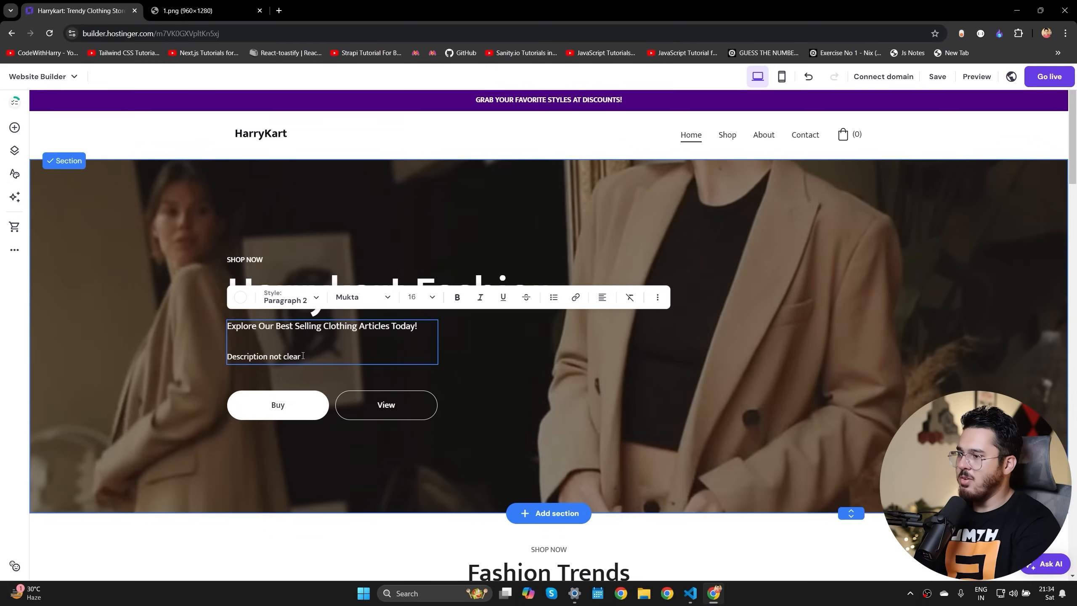
{"action": "key", "text": "ctrl+a"}
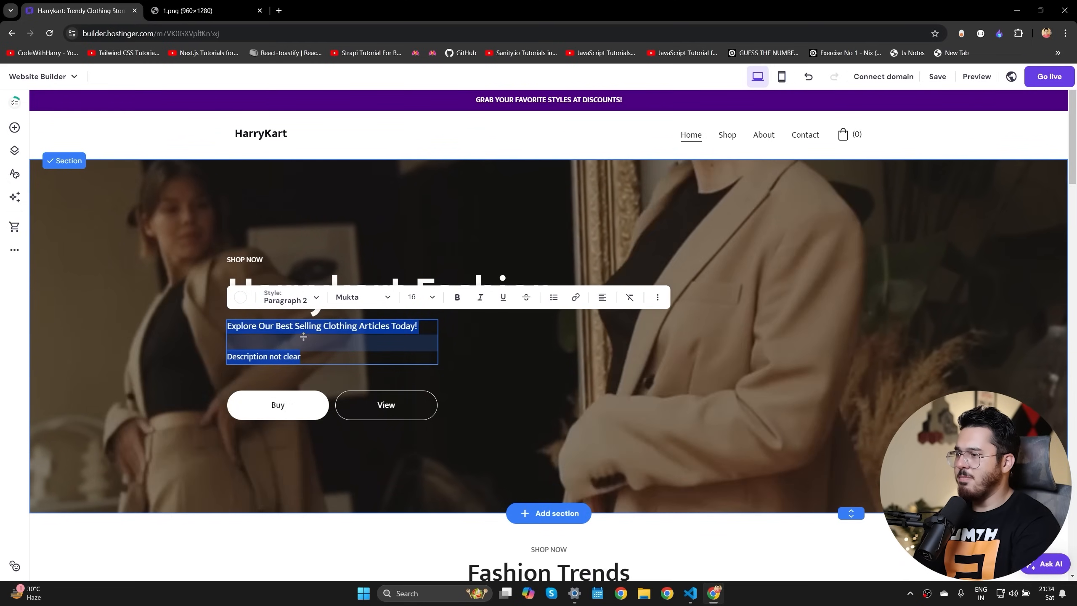
{"action": "key", "text": "BackSpace"}
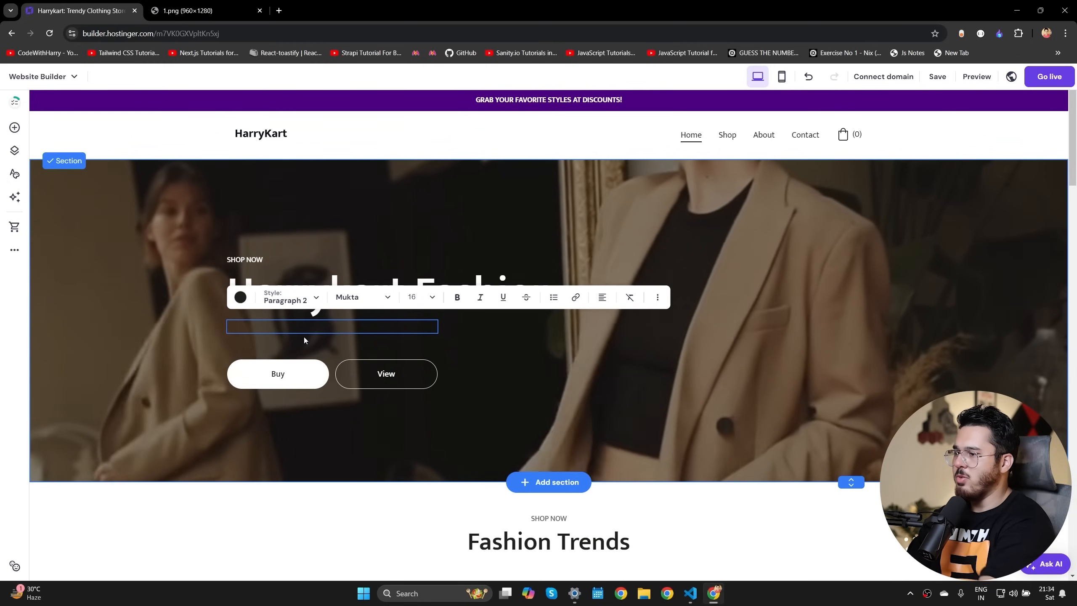
{"action": "key", "text": "ctrl+z"}
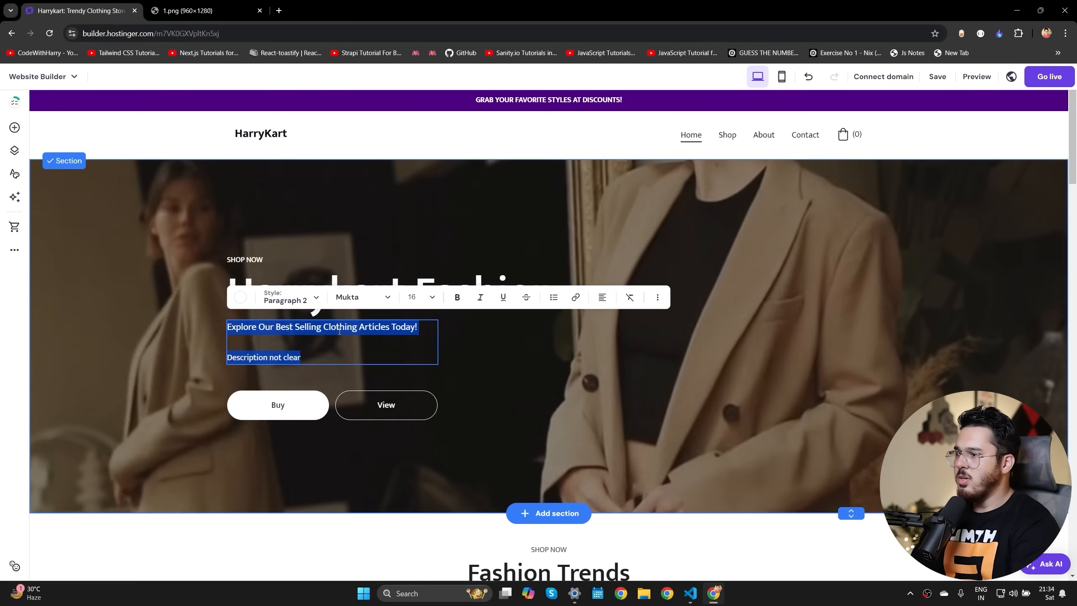
{"action": "key", "text": "Escape"}
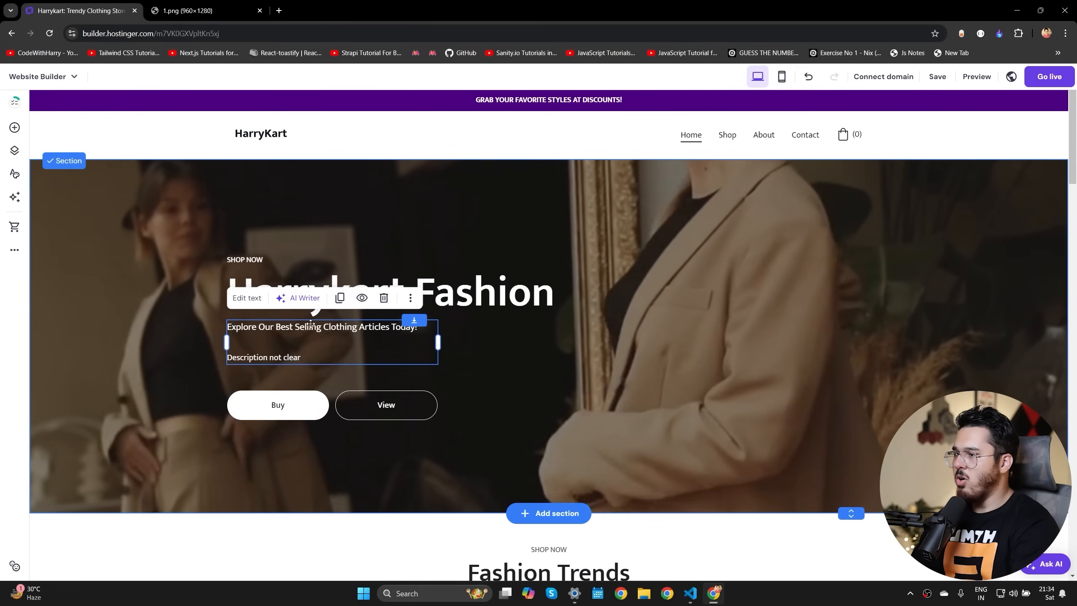
Step: Start a new AI Writer description for the hero subtitle with "Write a story for an emcommerce store in delhi"
{"action": "left_click", "coordinate": [298, 298]}
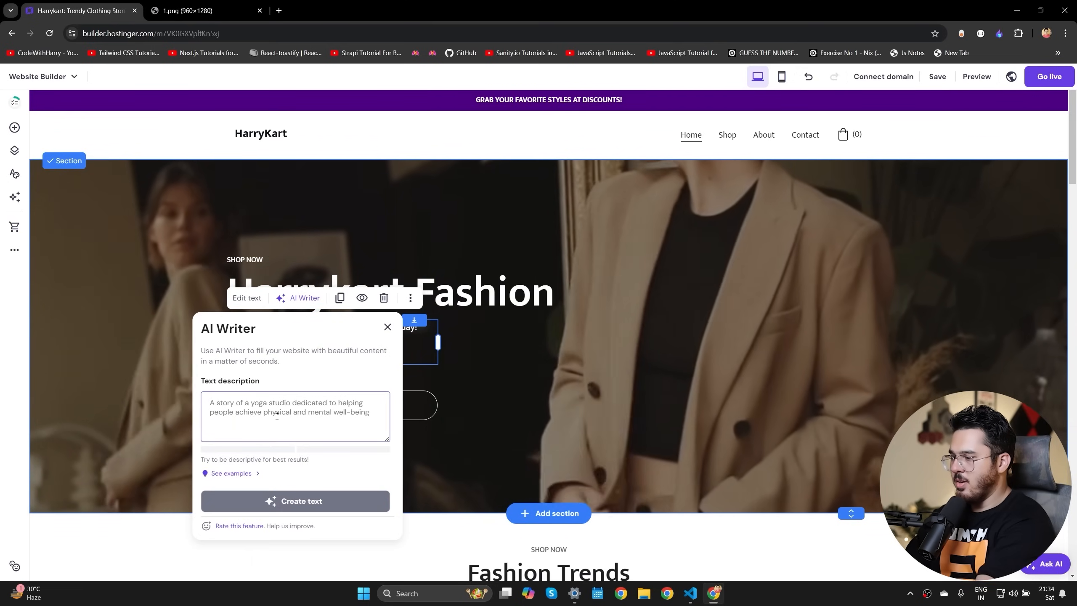
{"action": "type", "text": "Write a story for a"}
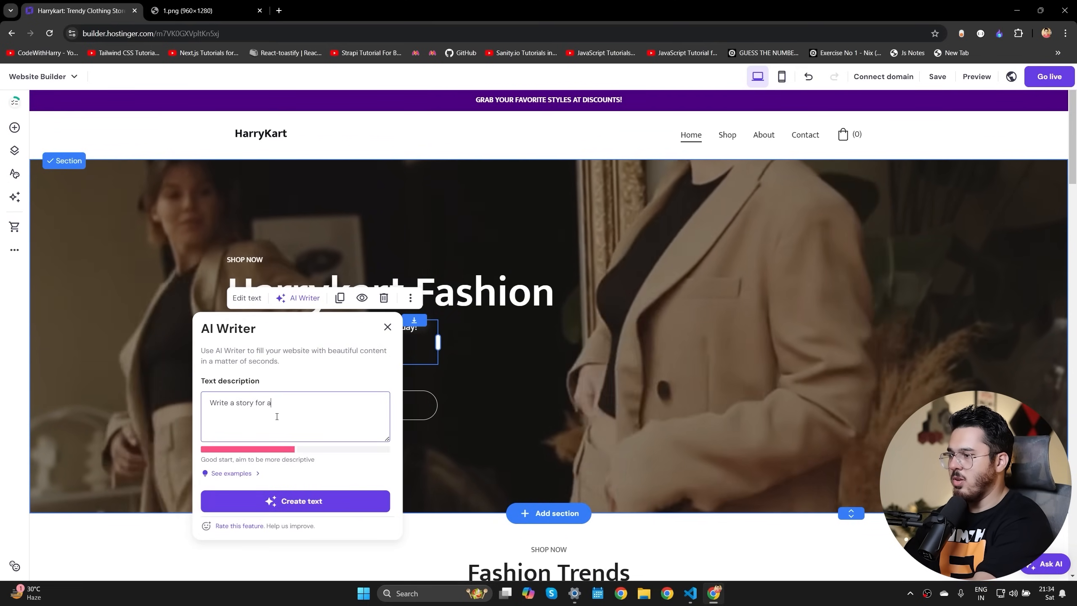
{"action": "type", "text": "n emcommerce store in delhi/"}
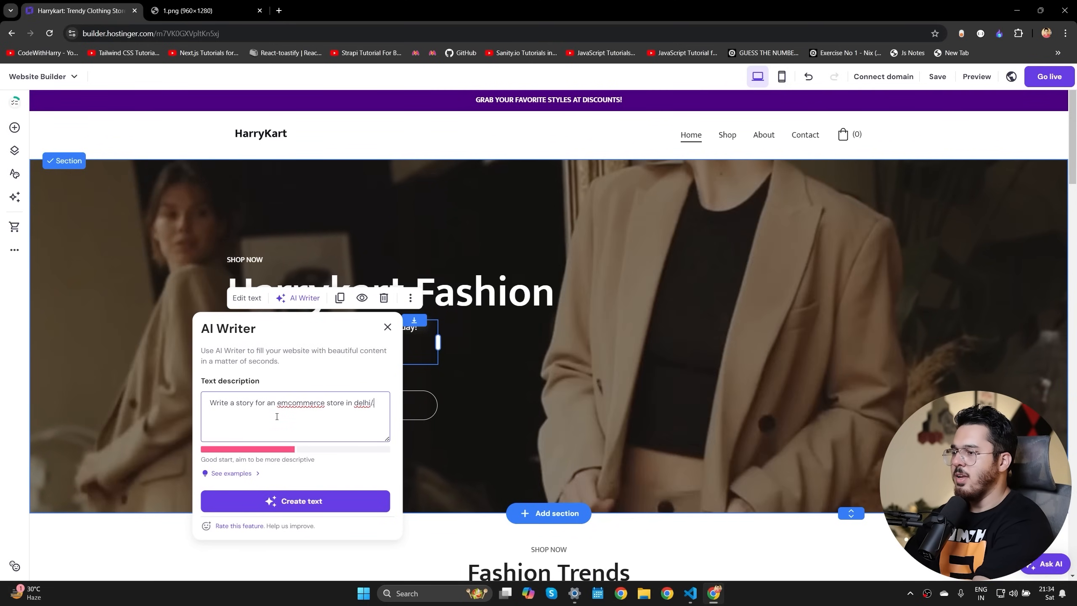
{"action": "key", "text": "BackSpace"}
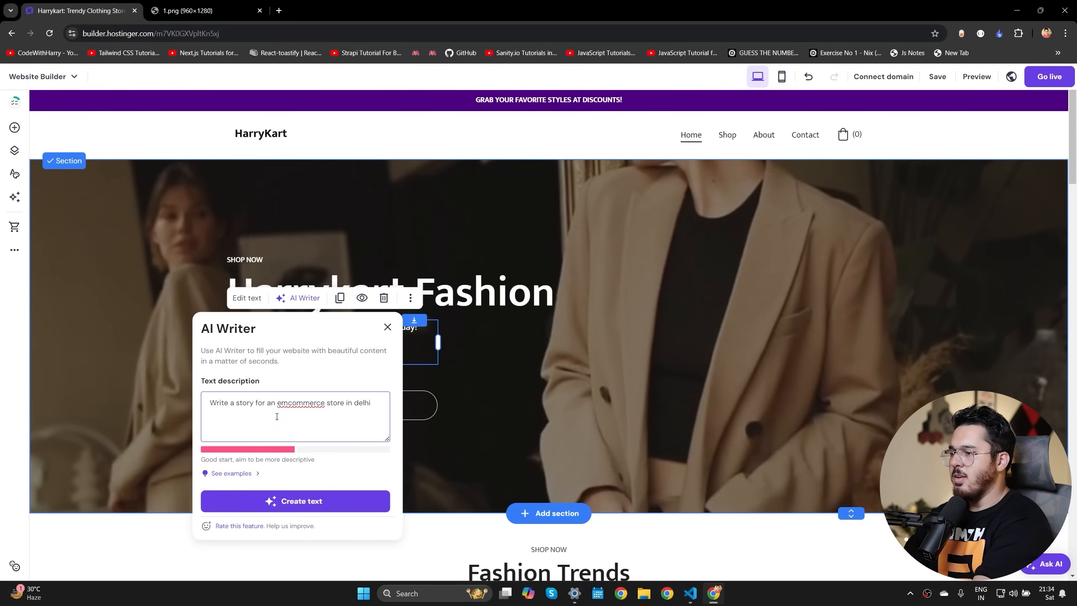
Step: Extend the description with "Include details like we are the best seller who ships diretly from manufactureer to customer" and create the text
{"action": "type", "text": ". Include details"}
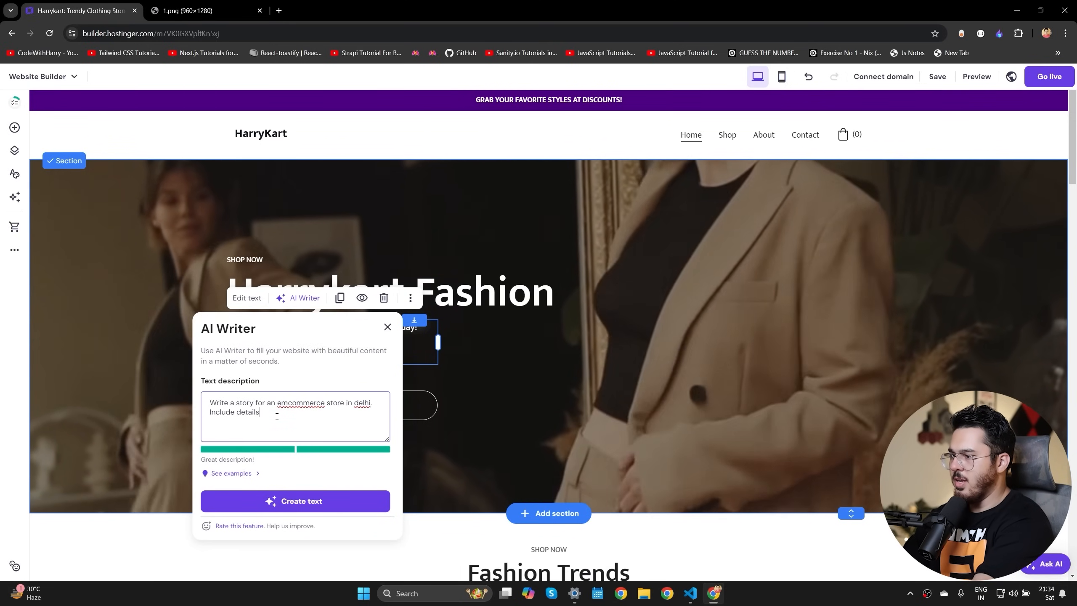
{"action": "type", "text": " like we are tt"}
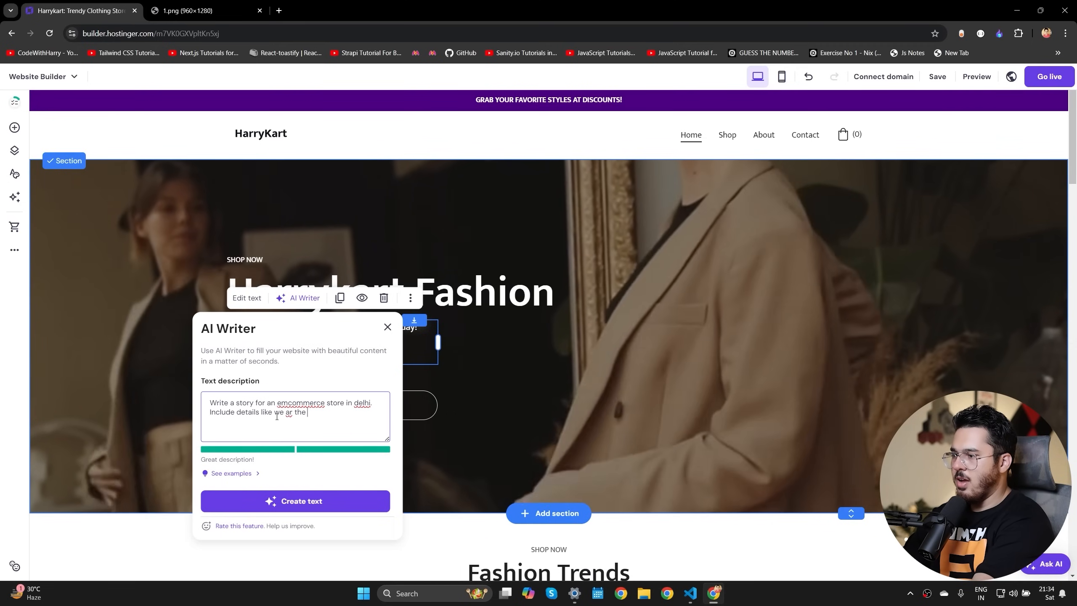
{"action": "key", "text": "BackSpace"}
{"action": "type", "text": "h"}
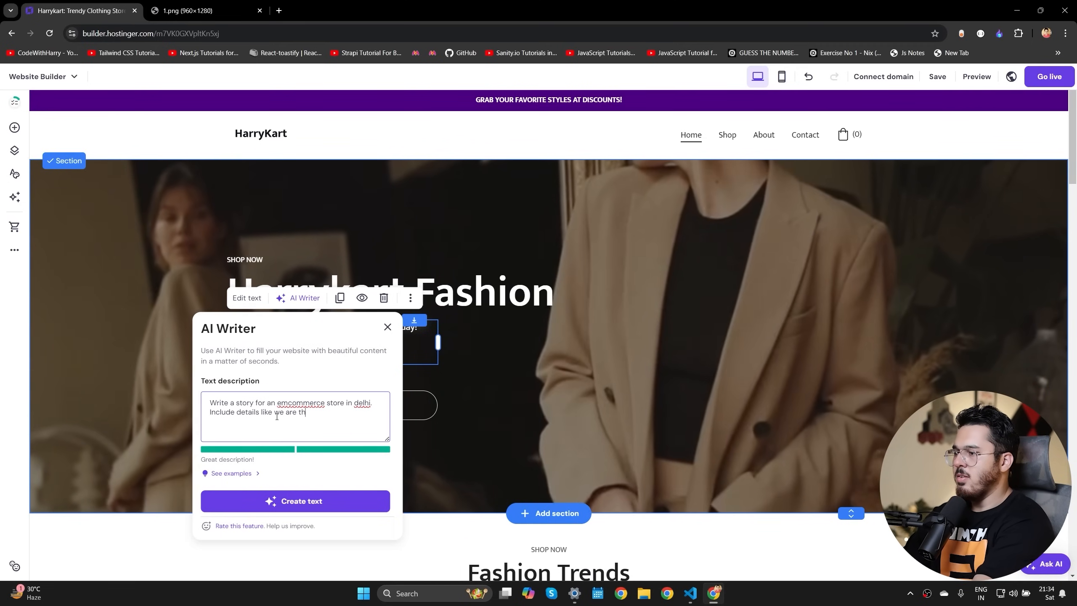
{"action": "type", "text": "e best seller "}
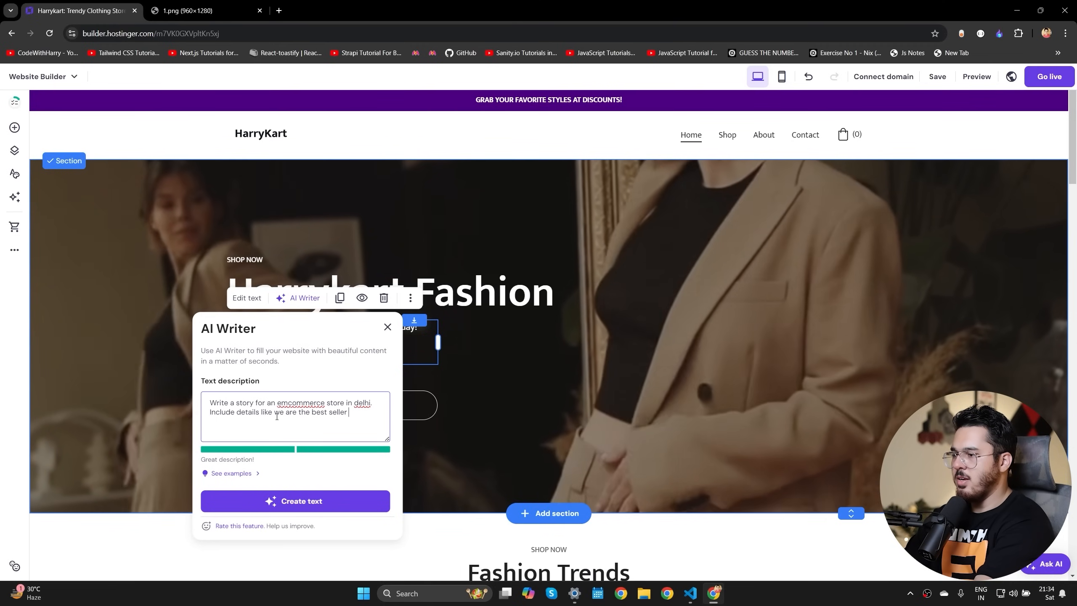
{"action": "type", "text": "who ships di"}
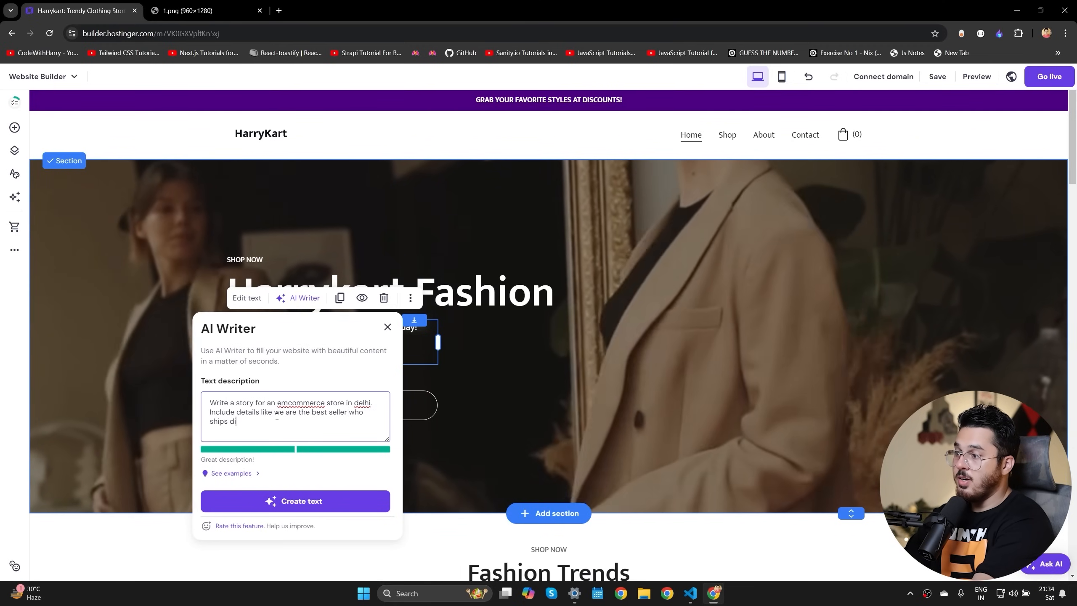
{"action": "type", "text": "retly fr"}
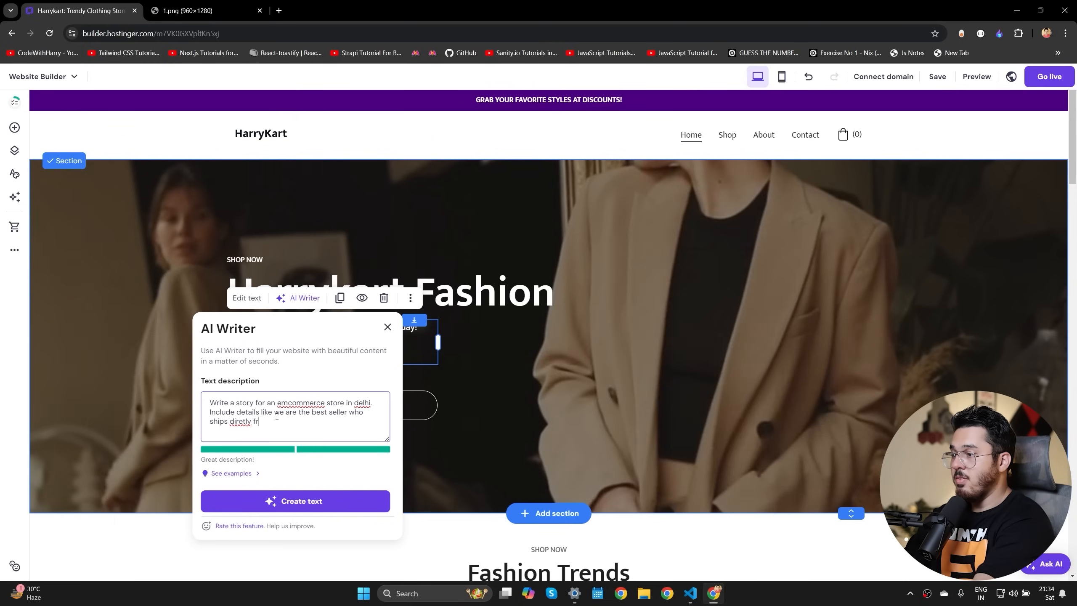
{"action": "type", "text": "om manufactureer"}
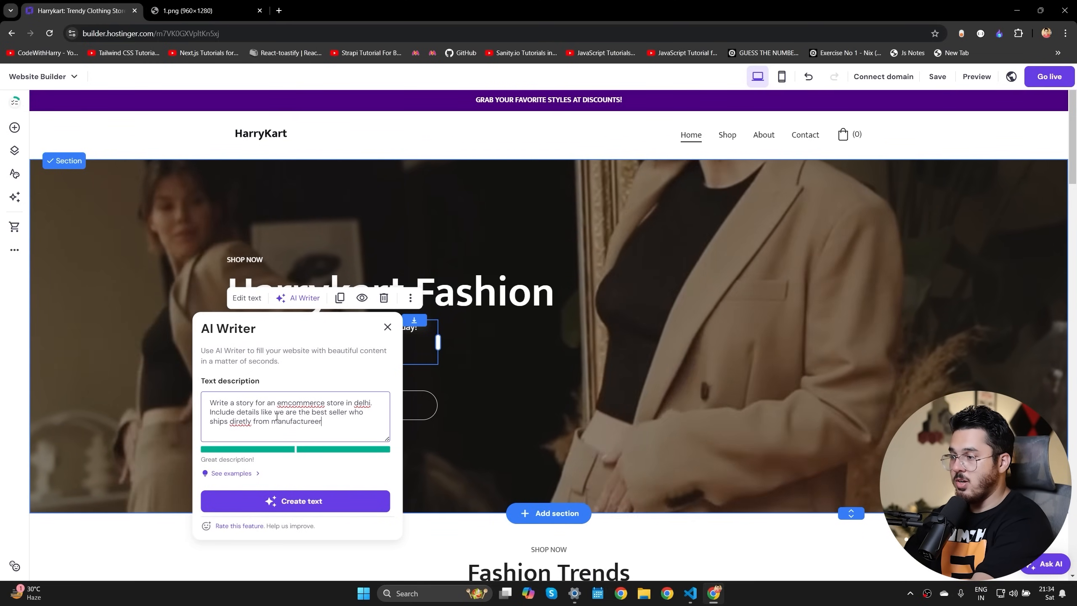
{"action": "type", "text": " to customer"}
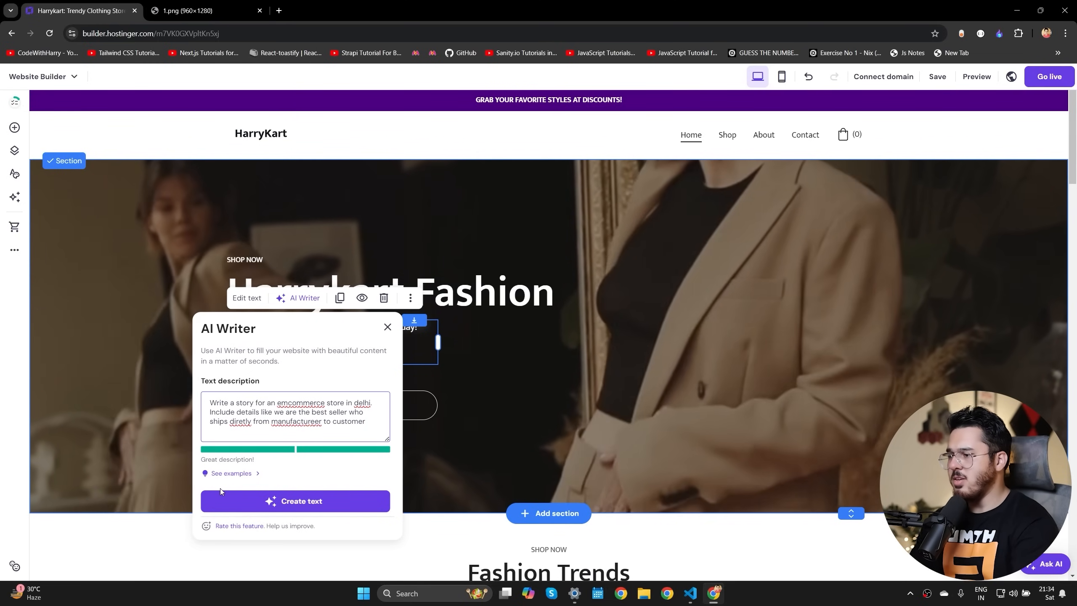
{"action": "left_click", "coordinate": [271, 495]}
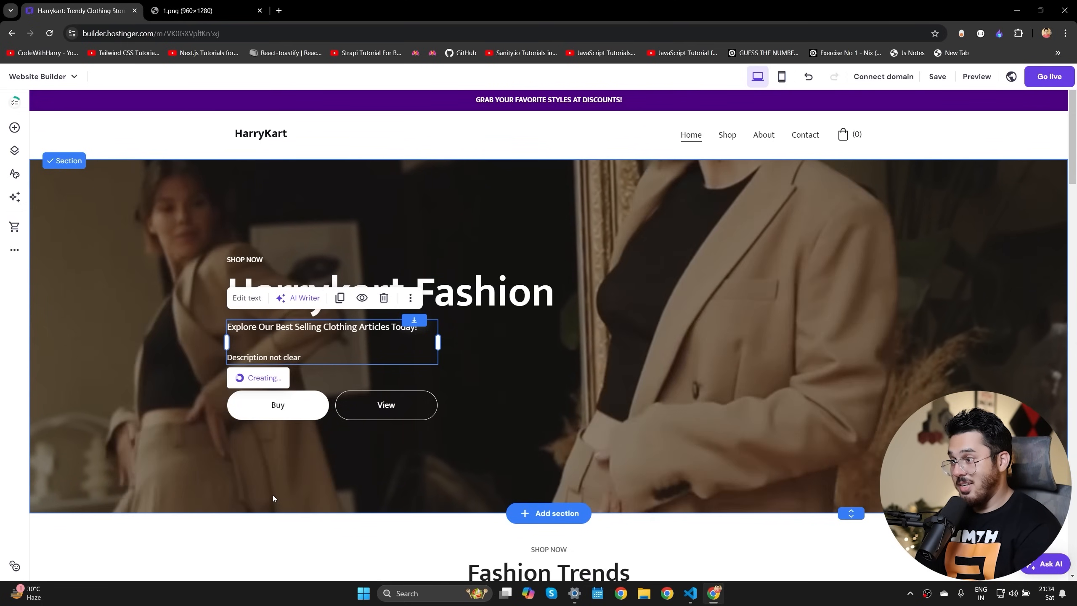
{"action": "scroll", "coordinate": [272, 495], "scroll_direction": "down", "scroll_amount": 2}
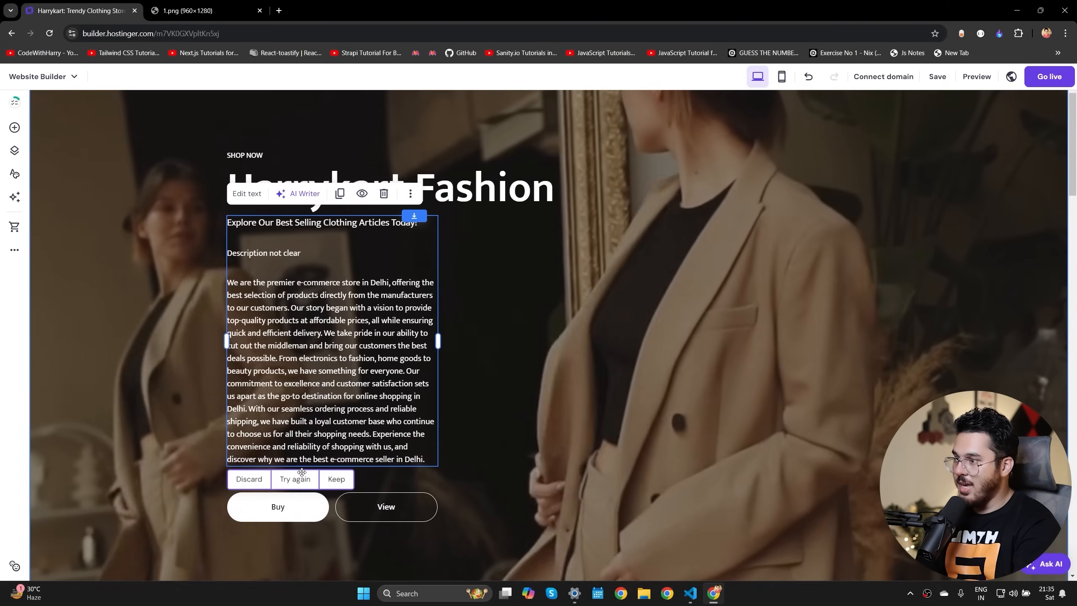
Step: Delete the "Explore Our Best Selling Clothing Articles Today!" and "Description not clear" lines above the generated store story
{"action": "left_click", "coordinate": [272, 257]}
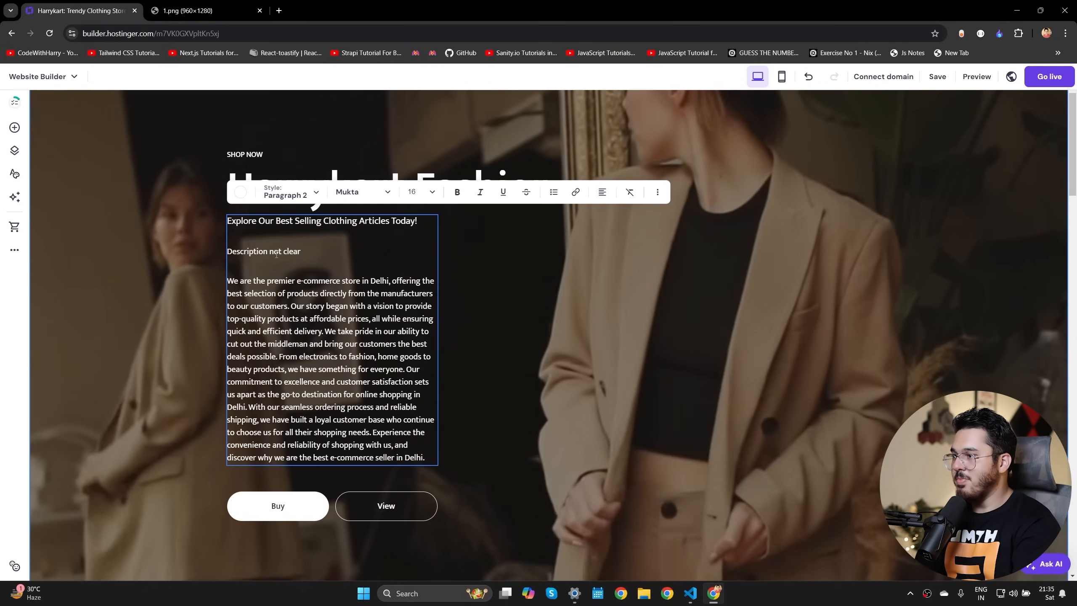
{"action": "left_click_drag", "start_coordinate": [300, 252], "coordinate": [193, 206]}
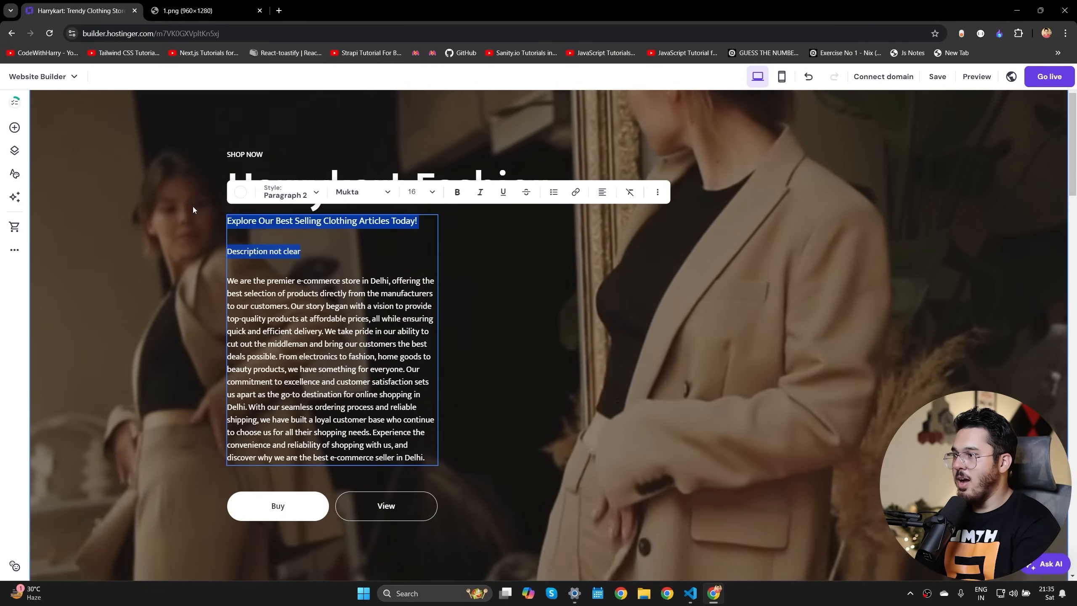
{"action": "key", "text": "BackSpace"}
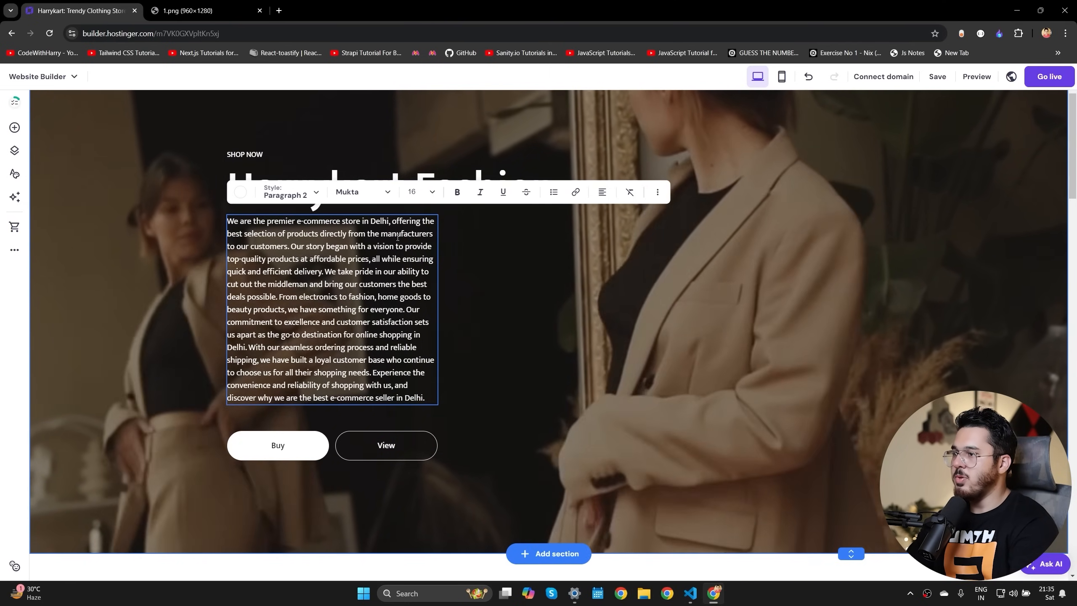
Step: Delete everything after the first sentence of the hero story, from "Our story began with a vision" to the end
{"action": "left_click_drag", "start_coordinate": [290, 247], "coordinate": [476, 409]}
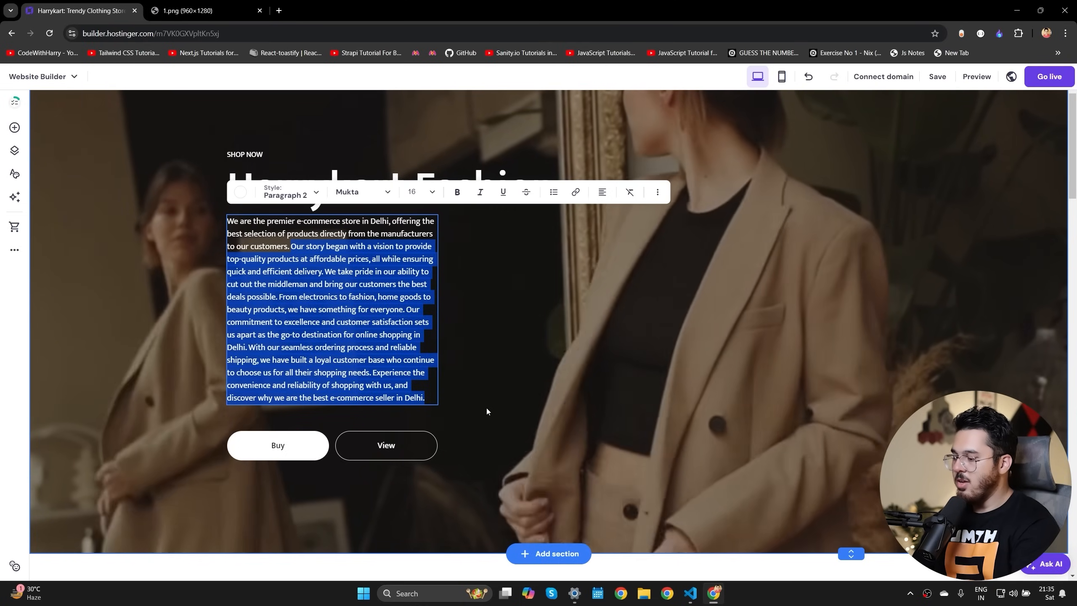
{"action": "key", "text": "BackSpace"}
{"action": "scroll", "coordinate": [488, 385], "scroll_direction": "up", "scroll_amount": 3}
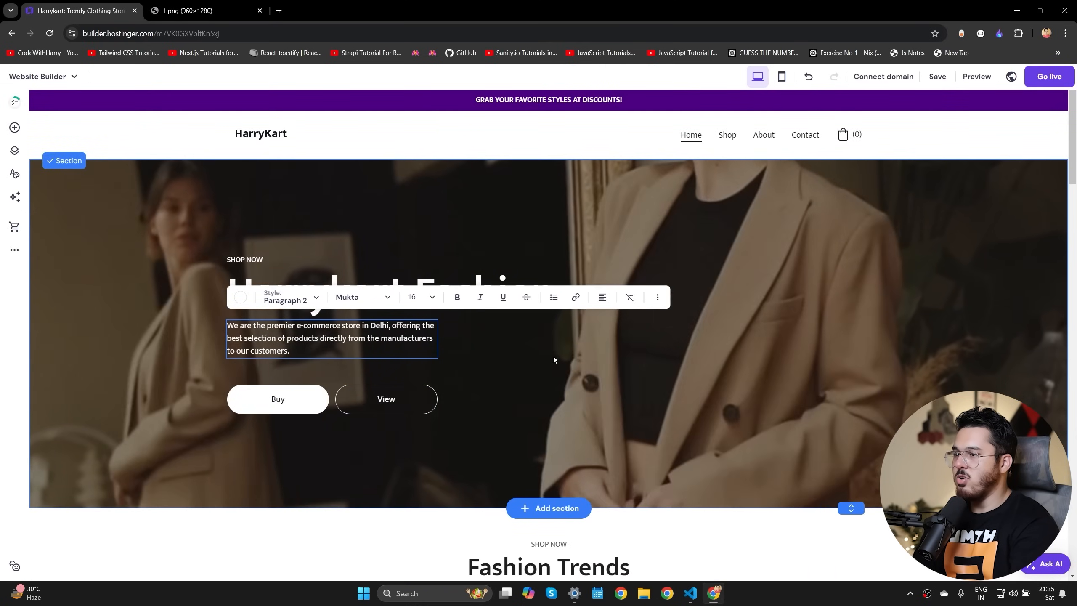
{"action": "left_click", "coordinate": [553, 355]}
Step: Italicize the whole hero paragraph about the premier e-commerce store in Delhi, leaving it without underline
{"action": "left_click", "coordinate": [295, 349]}
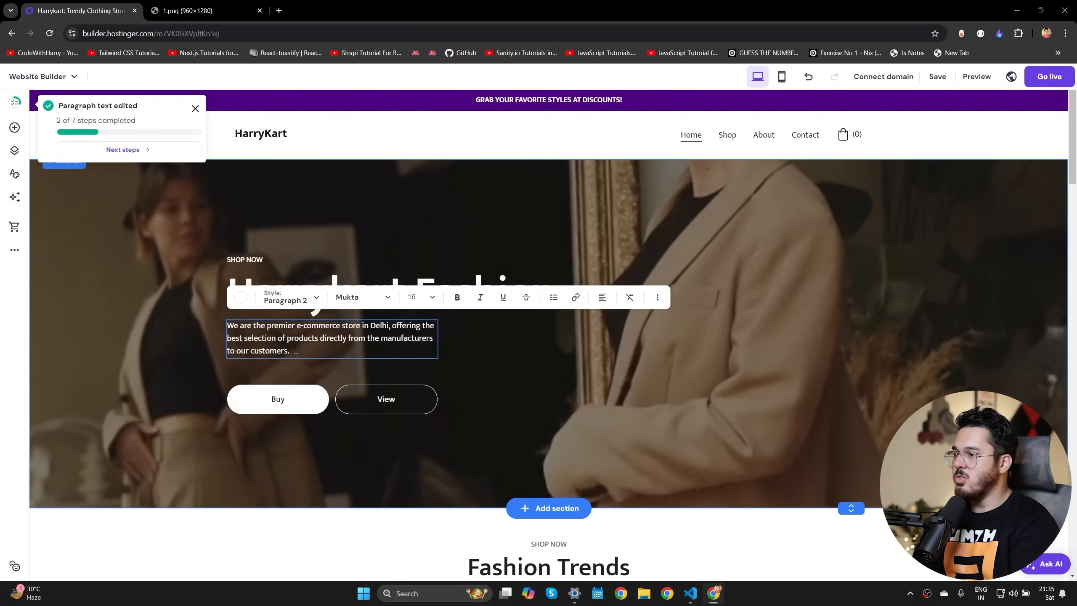
{"action": "left_click_drag", "start_coordinate": [296, 349], "coordinate": [176, 304]}
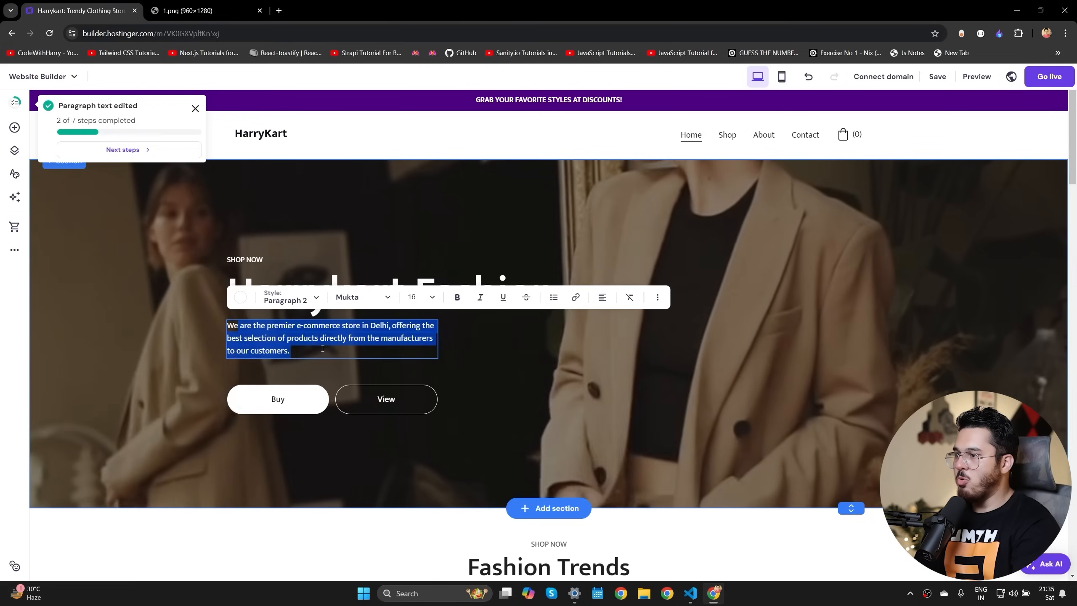
{"action": "left_click", "coordinate": [362, 296]}
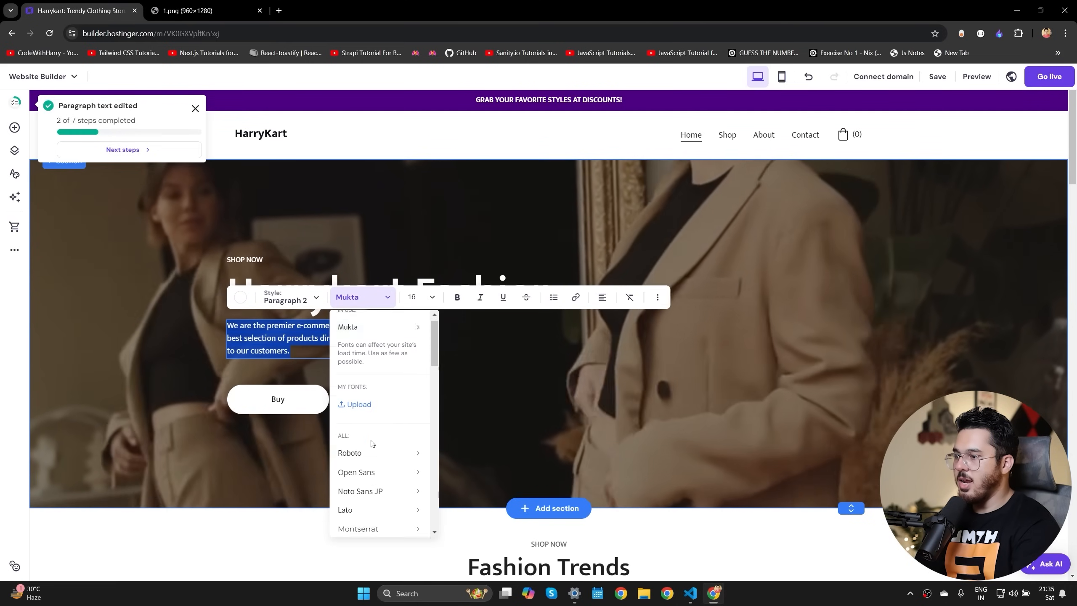
{"action": "scroll", "coordinate": [379, 424], "scroll_direction": "down", "scroll_amount": 3}
{"action": "mouse_move", "coordinate": [378, 445]}
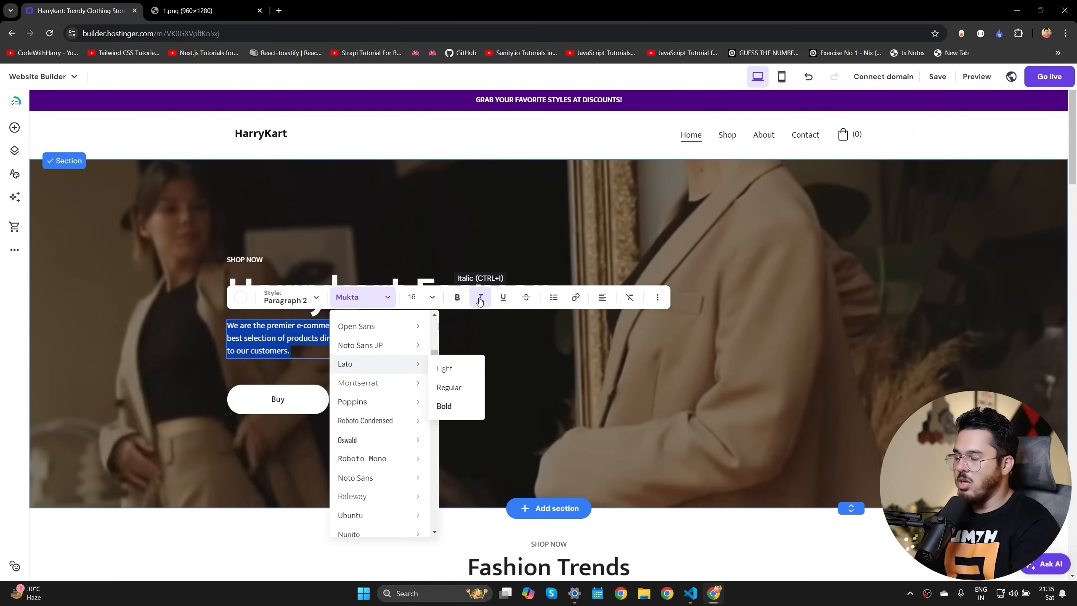
{"action": "left_click", "coordinate": [479, 299]}
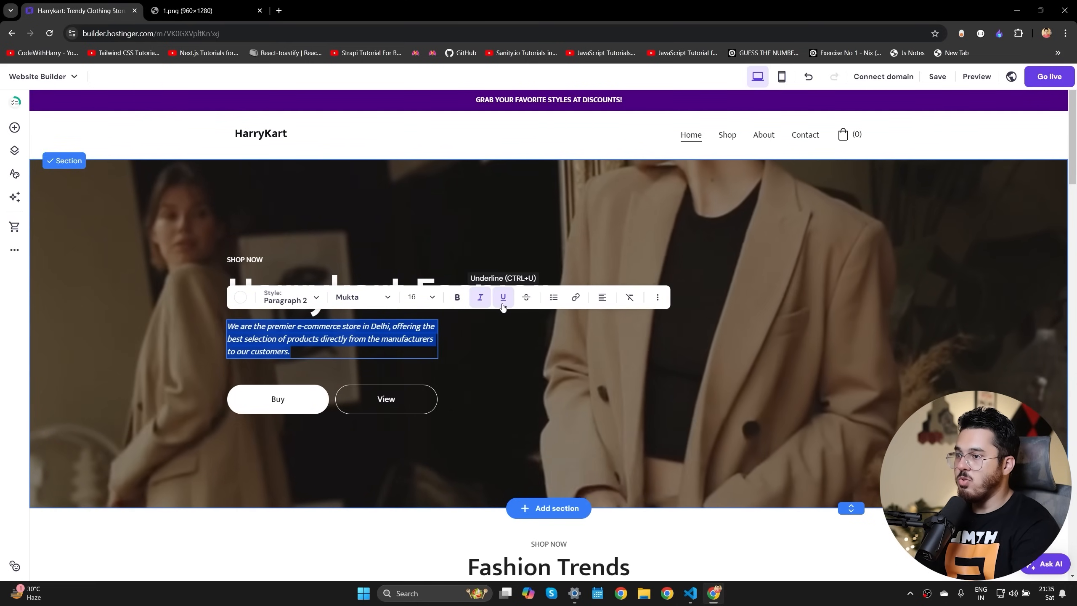
{"action": "left_click", "coordinate": [502, 299]}
{"action": "left_click", "coordinate": [503, 299]}
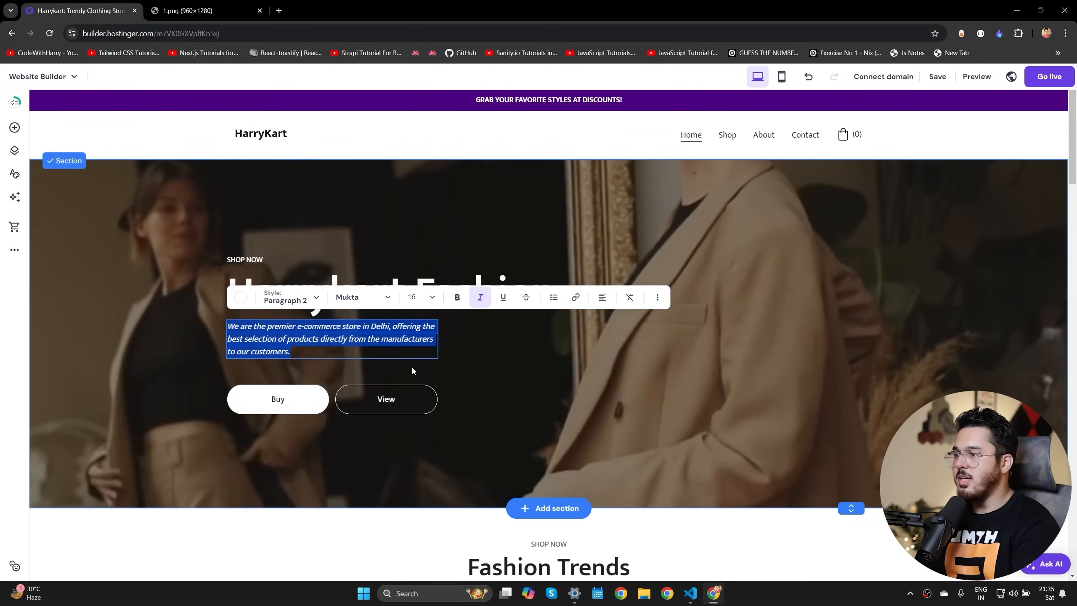
{"action": "left_click", "coordinate": [509, 346]}
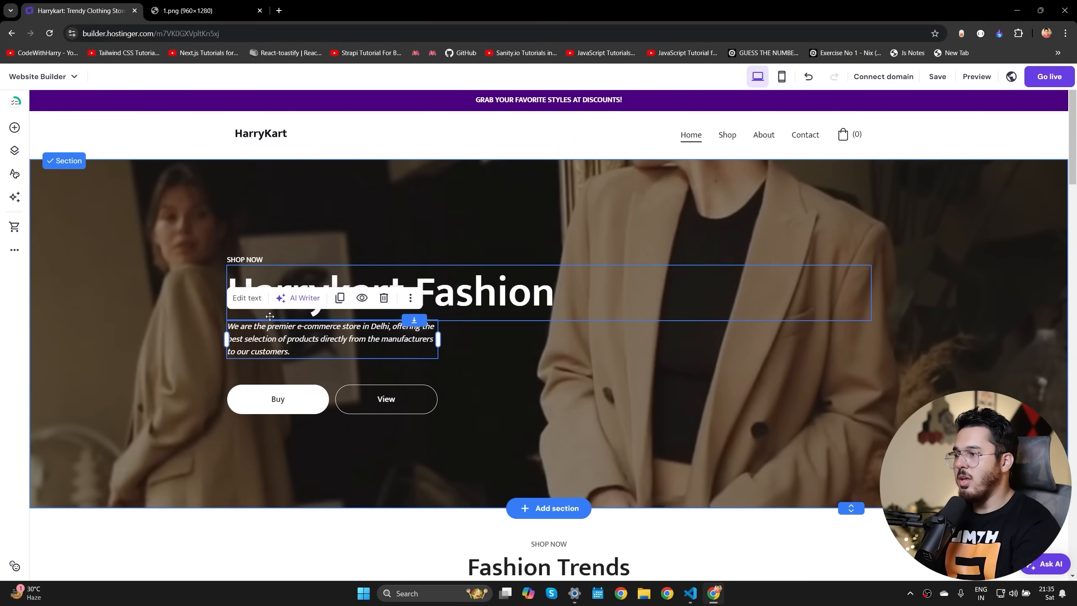
Step: Save the website with the edited hero text
{"action": "left_click", "coordinate": [360, 288]}
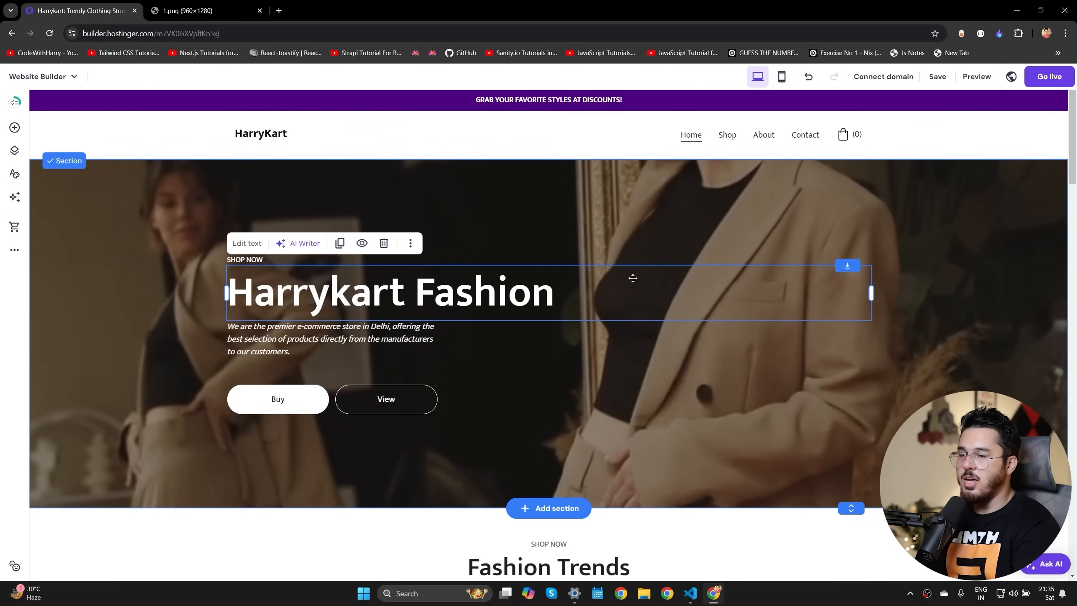
{"action": "scroll", "coordinate": [805, 363], "scroll_direction": "down", "scroll_amount": 5}
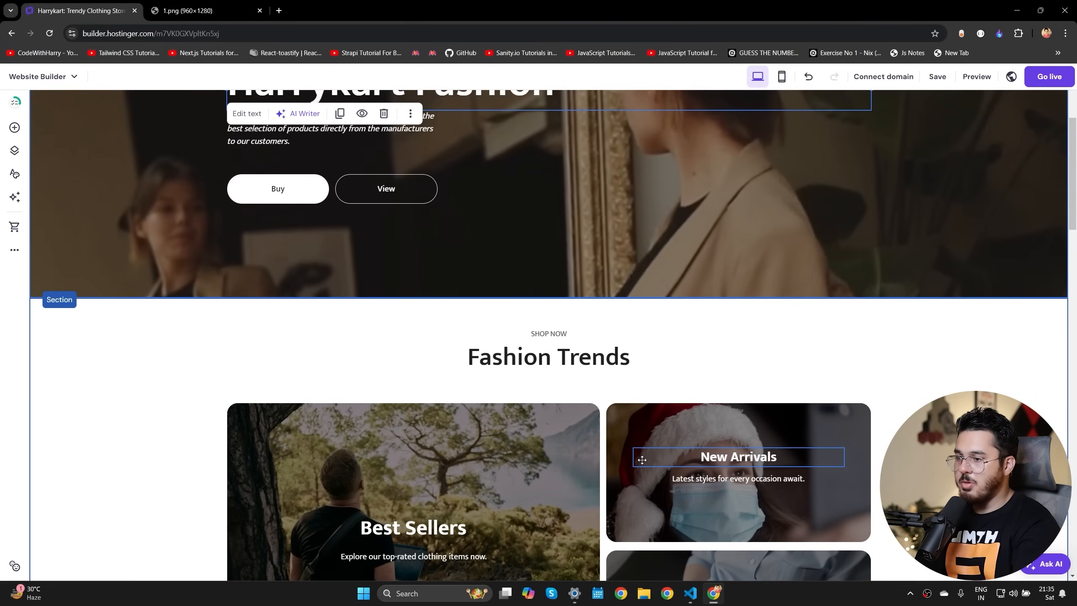
{"action": "left_click", "coordinate": [937, 77]}
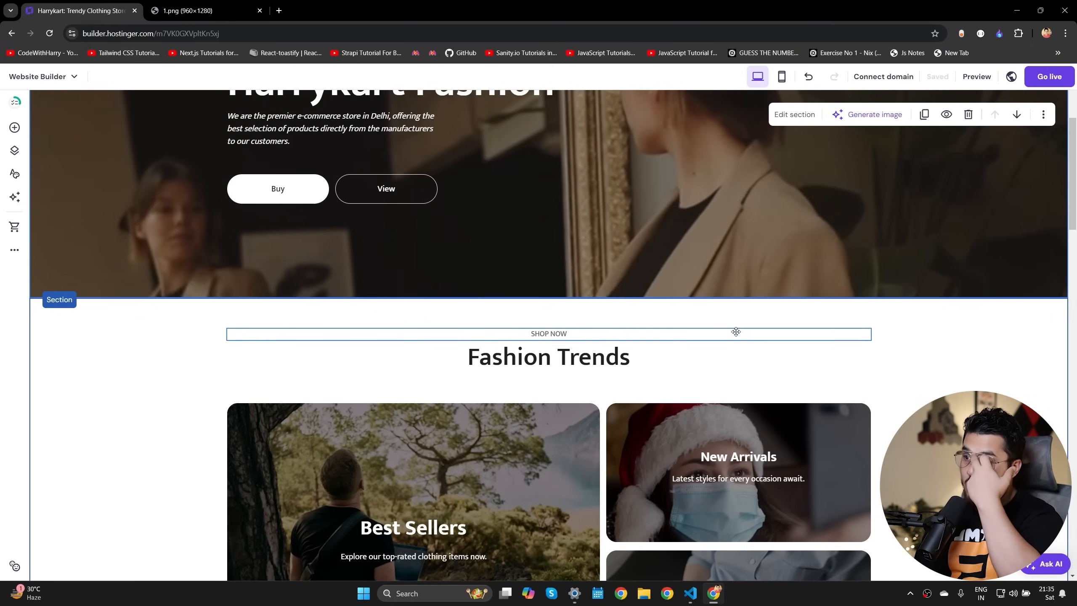
Step: Generate AI images for the Best Sellers tile from "a indian delhi boy wearing black tshirt and flaunting his biceps" in the Enhance style
{"action": "scroll", "coordinate": [658, 409], "scroll_direction": "down", "scroll_amount": 2}
{"action": "left_click", "coordinate": [493, 376]}
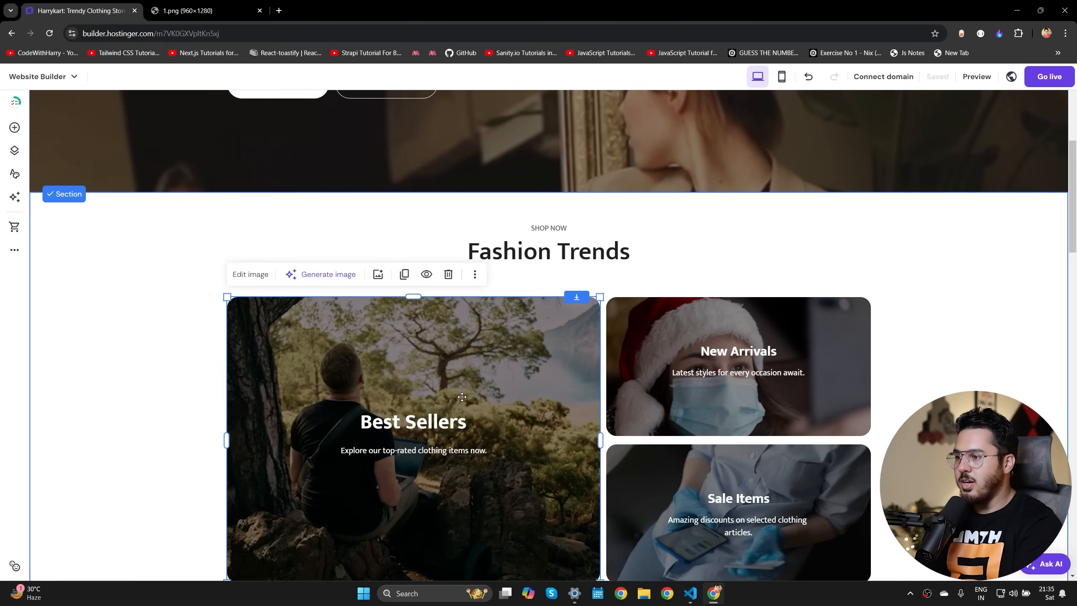
{"action": "left_click", "coordinate": [329, 274]}
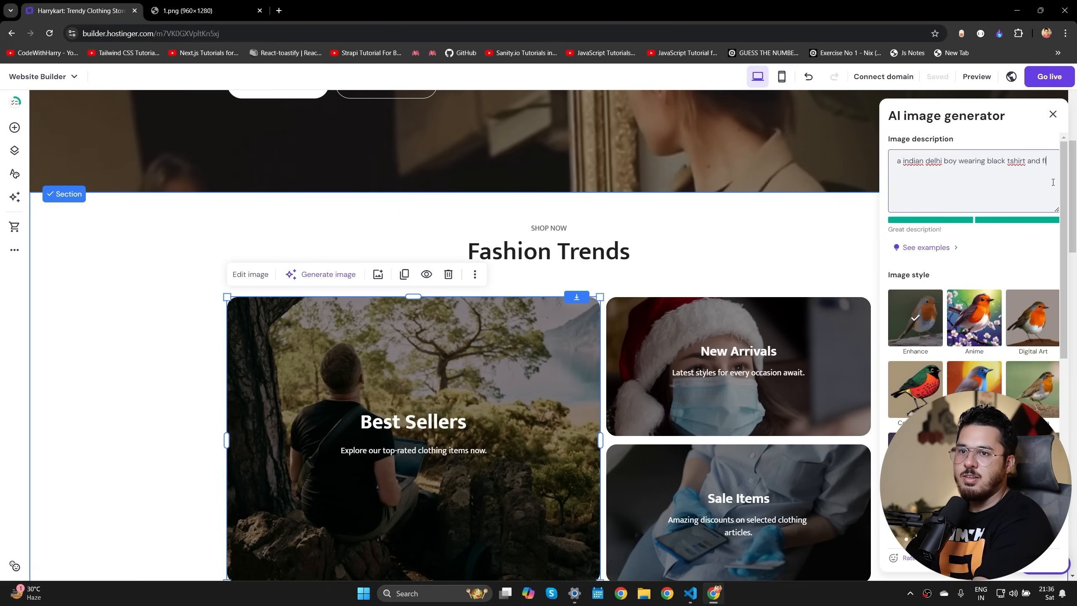
{"action": "type", "text": "biceps"}
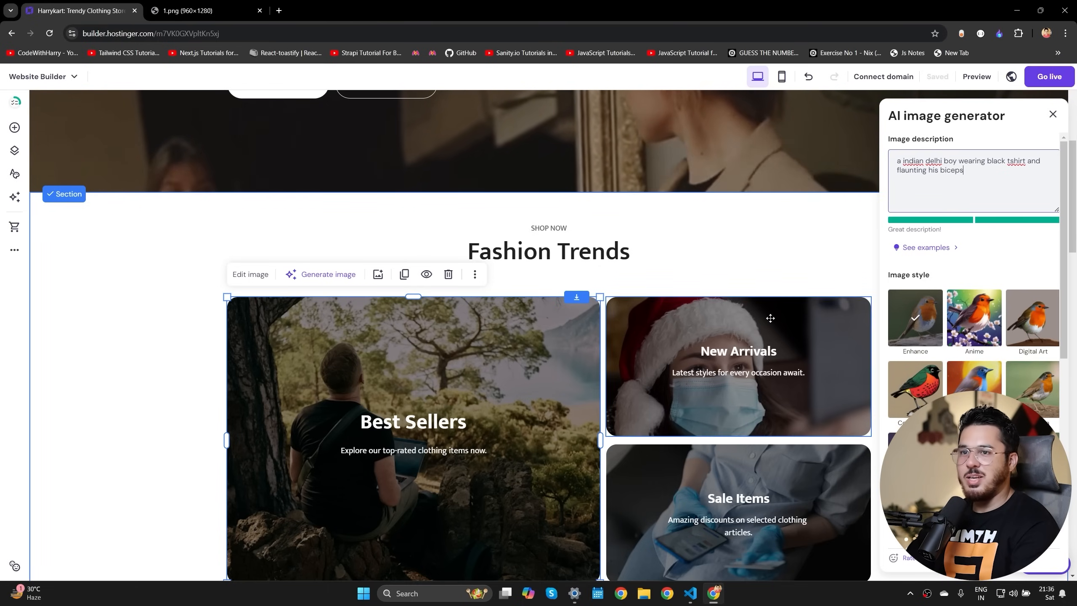
{"action": "left_click", "coordinate": [973, 522]}
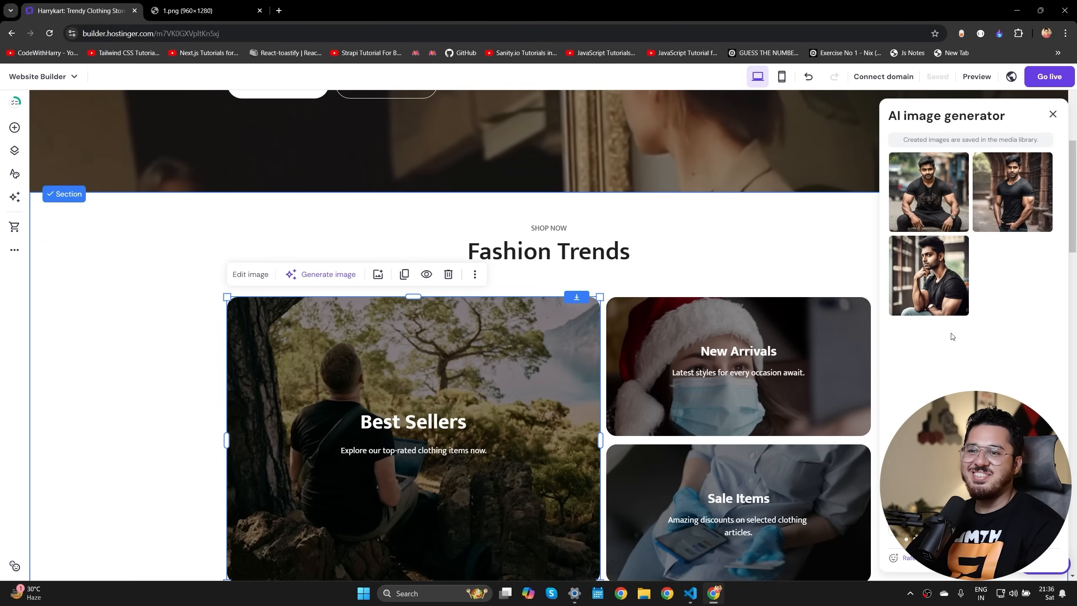
Step: Replace the Best Sellers picture with the generated image of the boy standing in a black T-shirt and close the generator
{"action": "left_click", "coordinate": [1037, 190]}
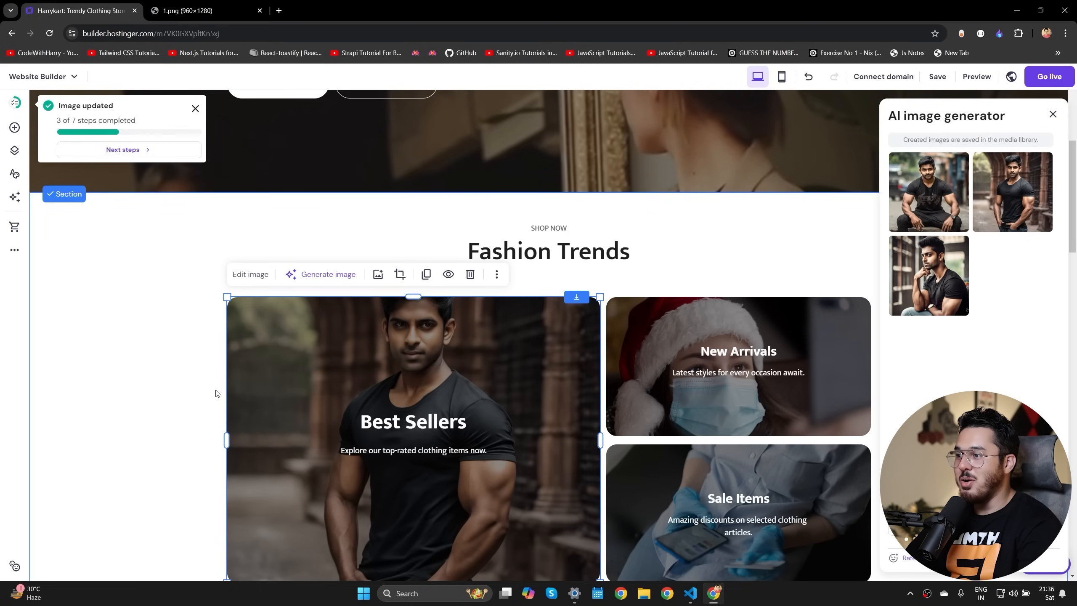
{"action": "scroll", "coordinate": [216, 393], "scroll_direction": "down", "scroll_amount": 3}
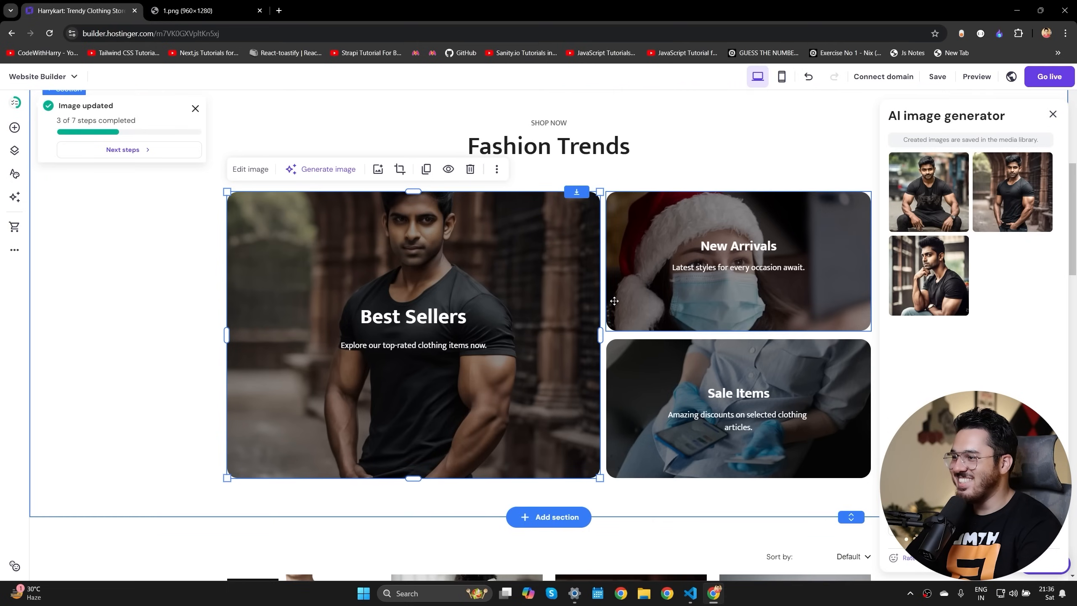
{"action": "left_click", "coordinate": [199, 279]}
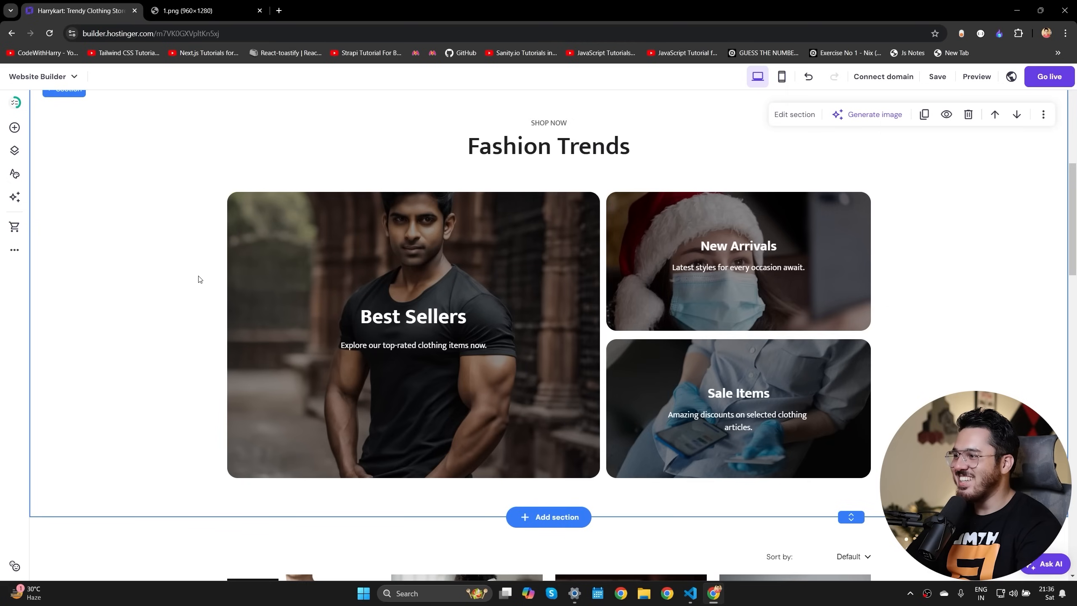
Step: Try to generate a New Arrivals image from "a boy wearing hoodie and celebrating his birthday", declining the credit purchase
{"action": "left_click", "coordinate": [838, 222]}
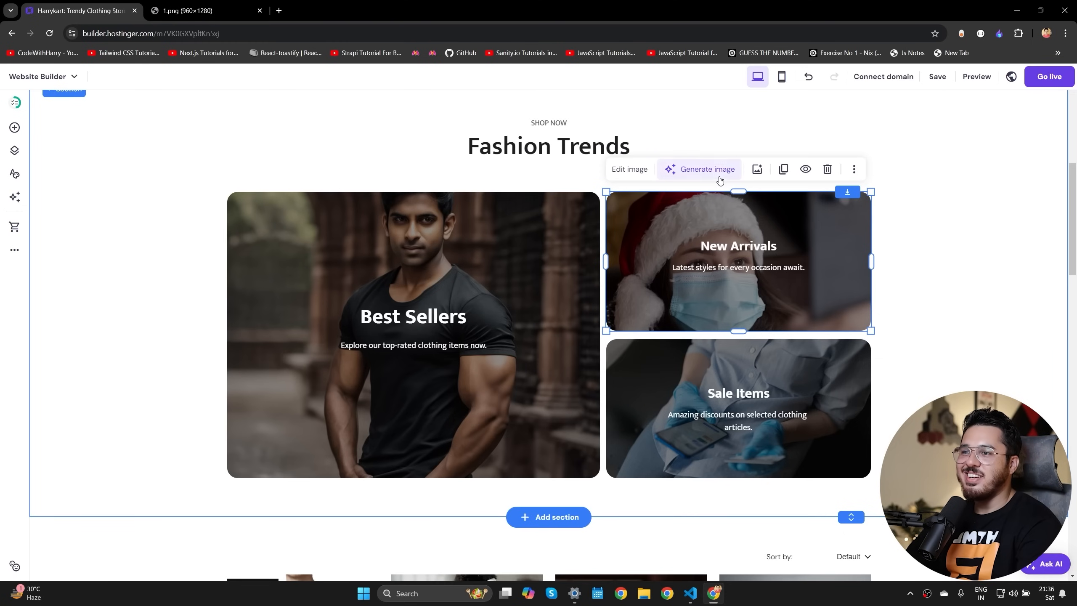
{"action": "left_click", "coordinate": [707, 169]}
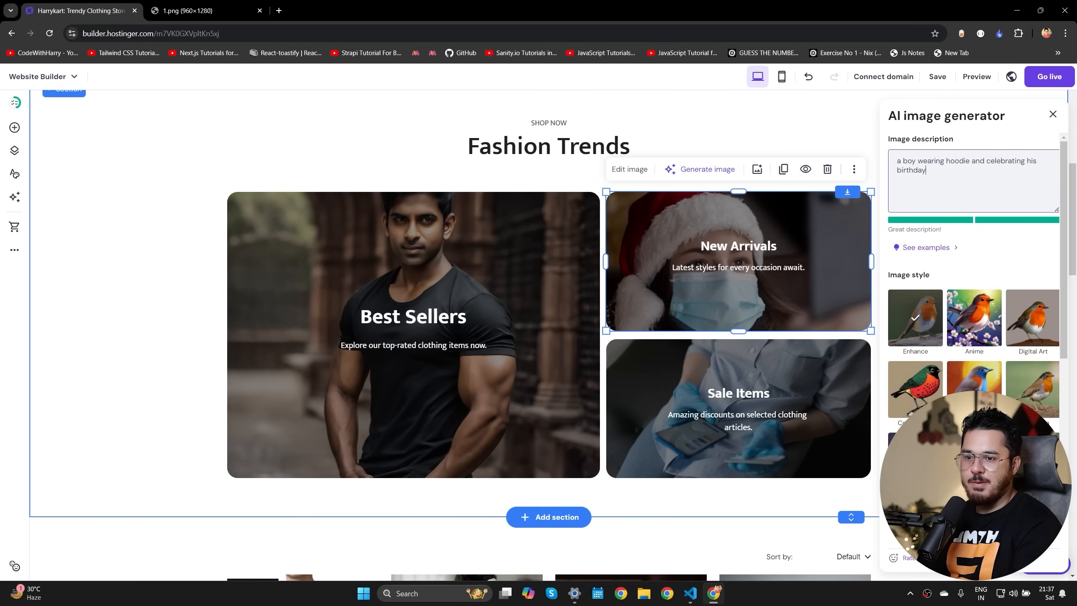
{"action": "key", "text": "Return"}
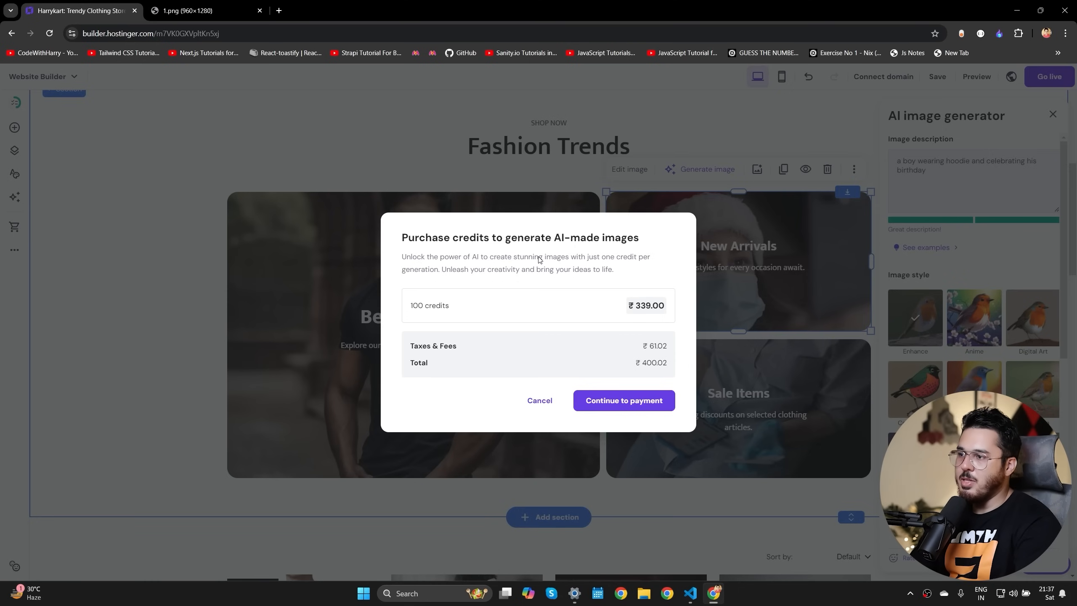
{"action": "left_click", "coordinate": [539, 401]}
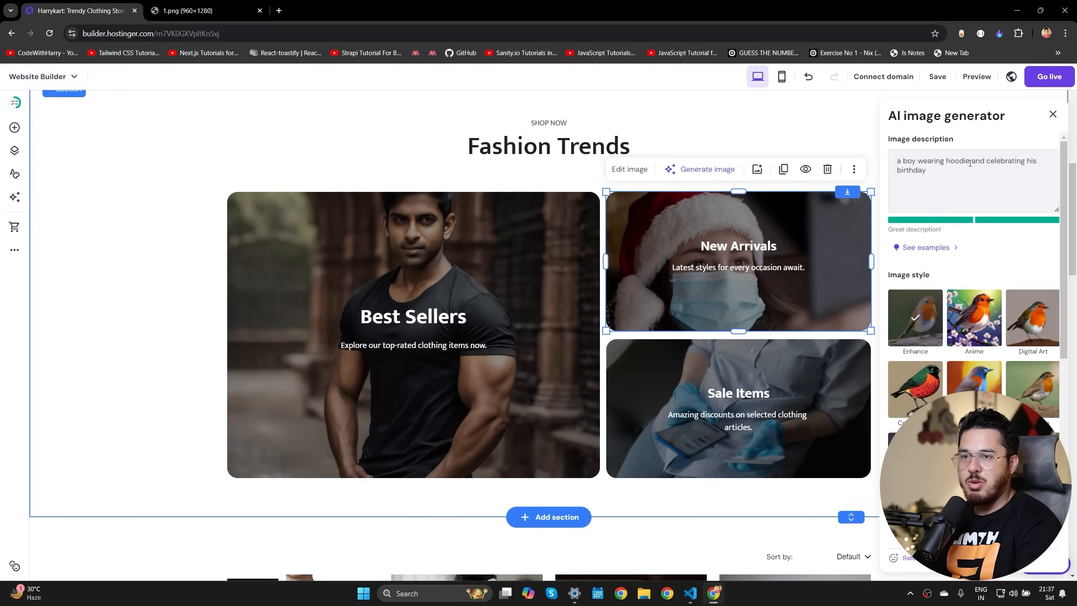
{"action": "left_click", "coordinate": [1053, 114]}
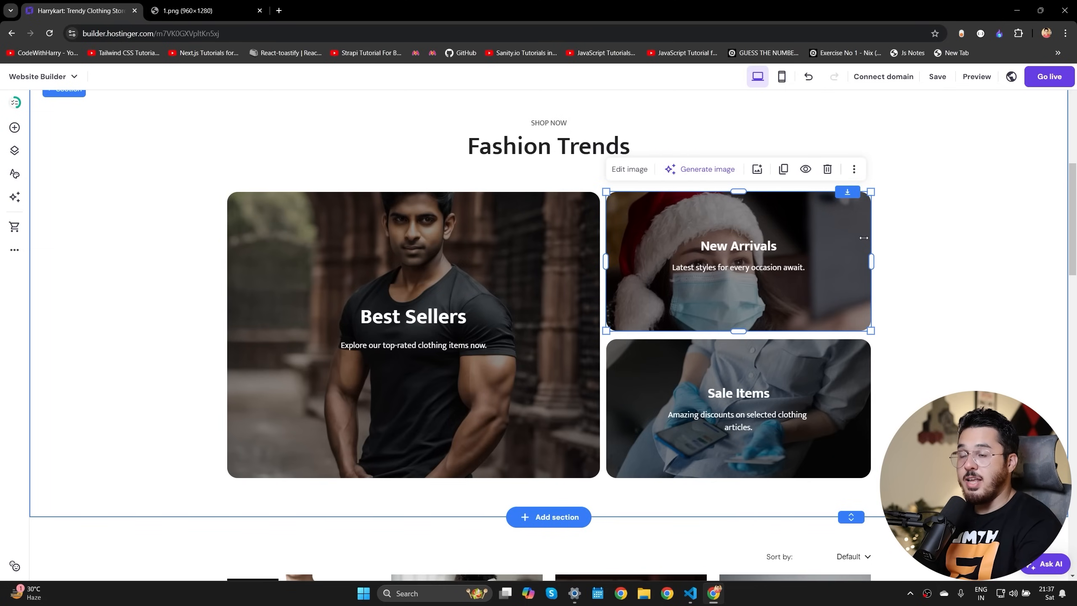
{"action": "left_click", "coordinate": [991, 252]}
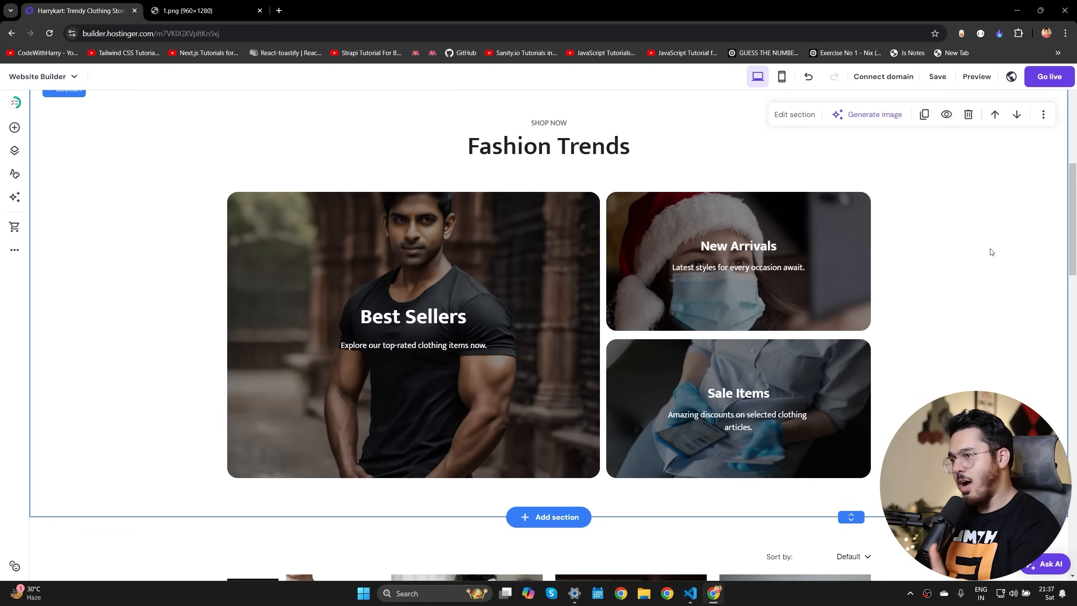
Step: Look through the Pirate Graphic T-Shirt product page, the Shop page and the About page
{"action": "scroll", "coordinate": [840, 328], "scroll_direction": "down", "scroll_amount": 6}
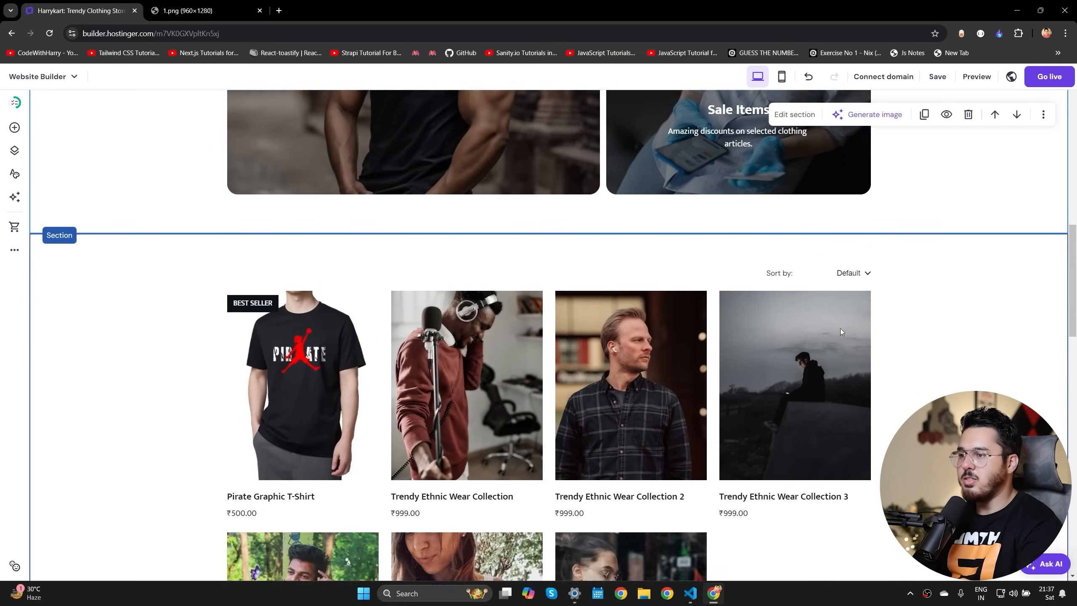
{"action": "left_click", "coordinate": [296, 292]}
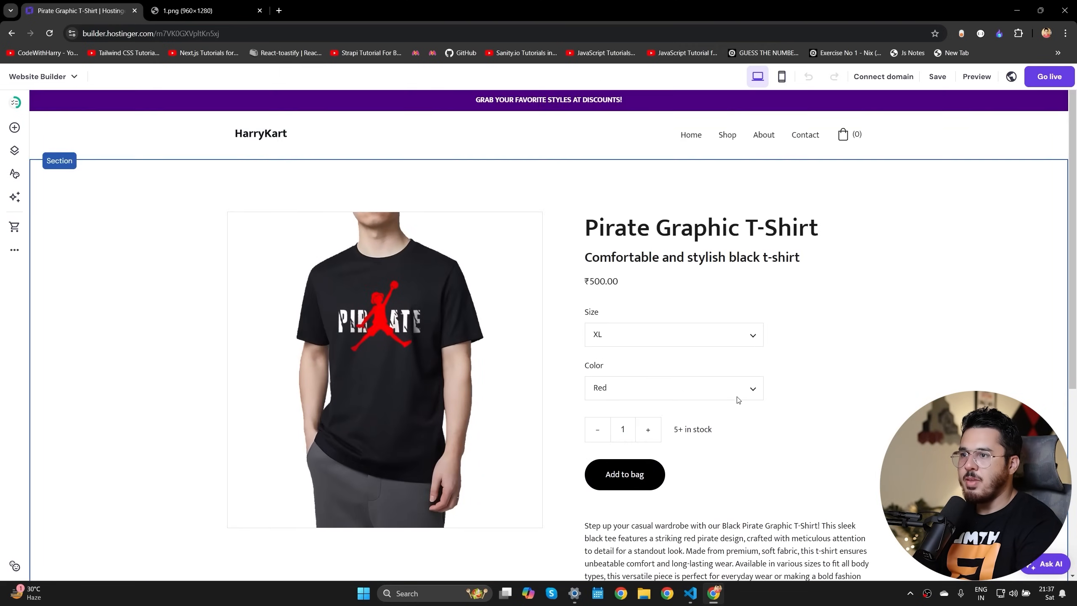
{"action": "left_click", "coordinate": [726, 135]}
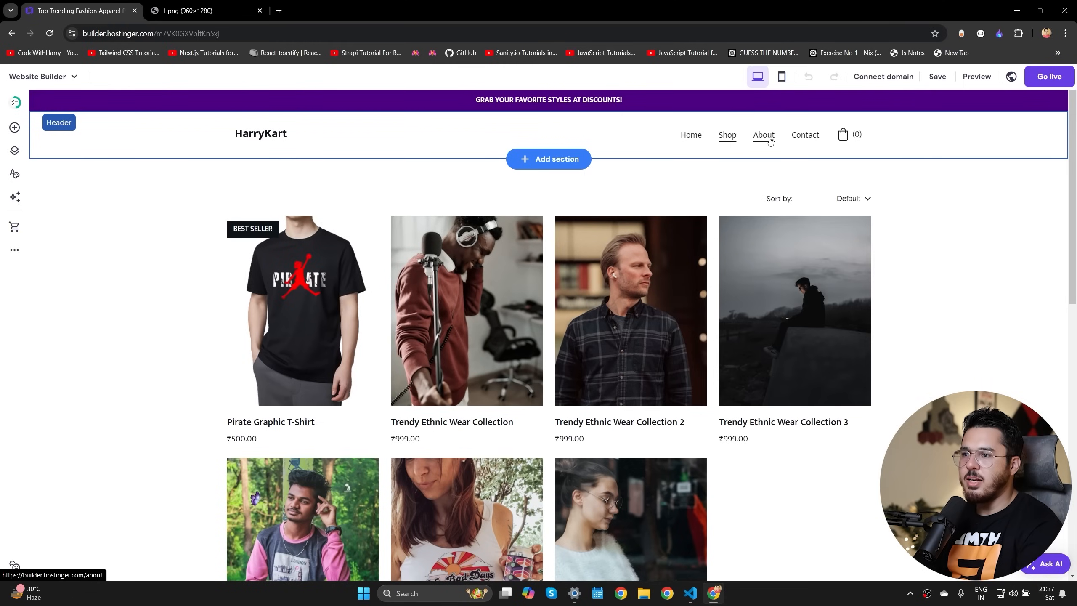
{"action": "left_click", "coordinate": [763, 135]}
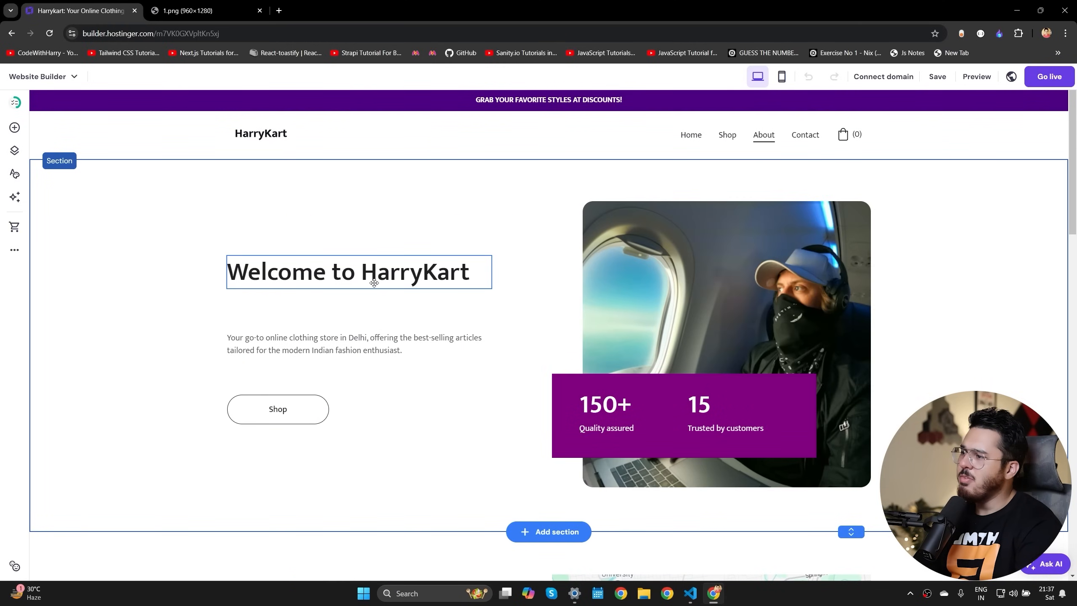
{"action": "mouse_move", "coordinate": [355, 346]}
{"action": "left_mouse_down"}
{"action": "mouse_move", "coordinate": [376, 344]}
{"action": "mouse_move", "coordinate": [348, 342]}
{"action": "left_mouse_up"}
{"action": "scroll", "coordinate": [297, 382], "scroll_direction": "down", "scroll_amount": 10}
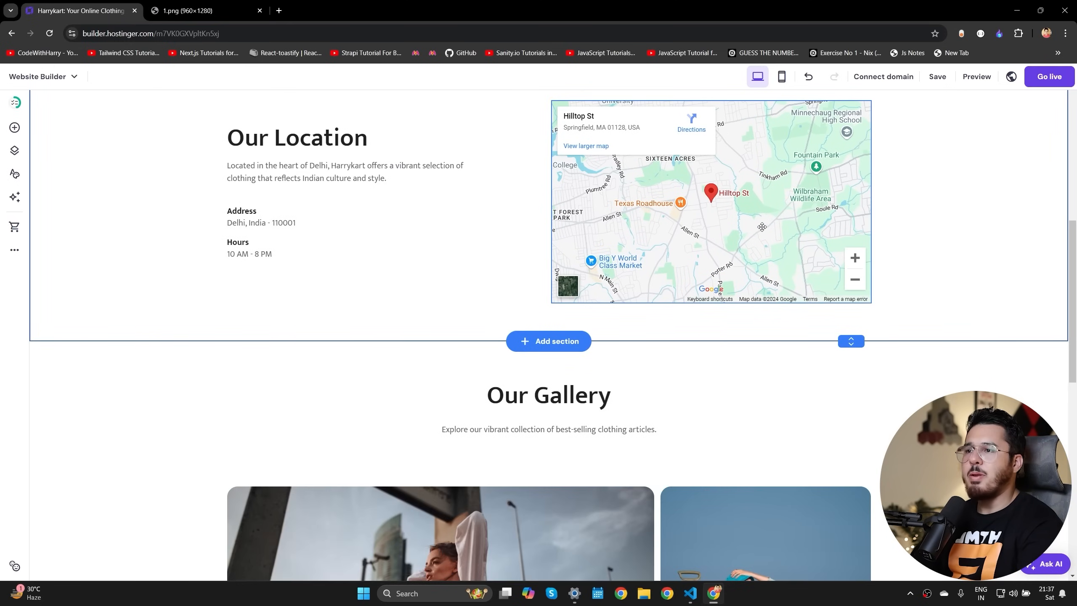
Step: Change the address of the Our Location map on the About page, trying delhi 6 and chandni chowk before settling on pahadganj
{"action": "scroll", "coordinate": [711, 219], "scroll_direction": "up", "scroll_amount": 3}
{"action": "left_click", "coordinate": [716, 247]}
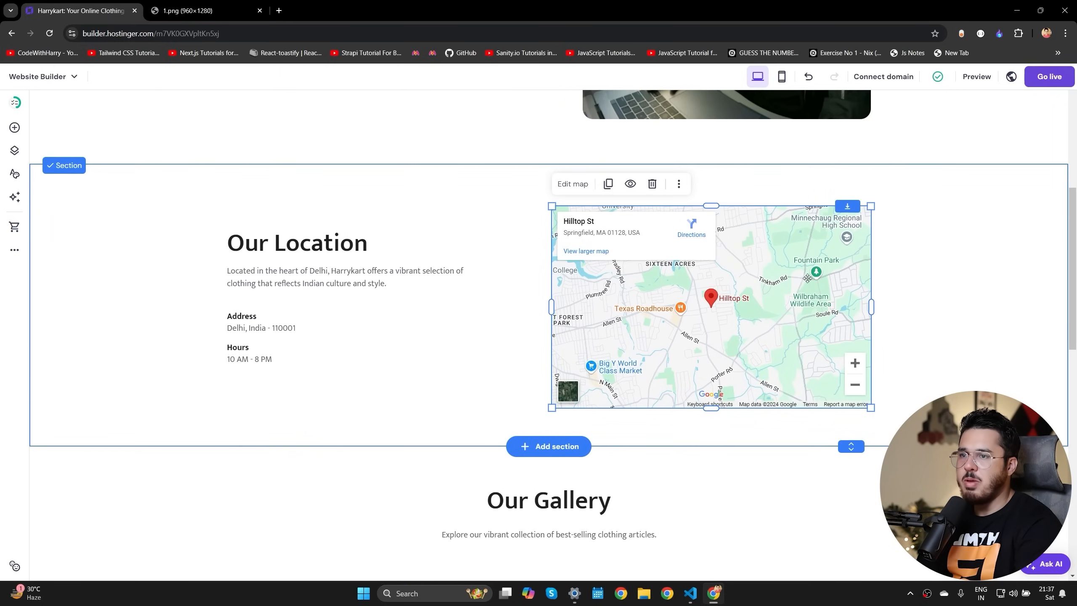
{"action": "left_click", "coordinate": [573, 184]}
{"action": "left_click", "coordinate": [920, 297]}
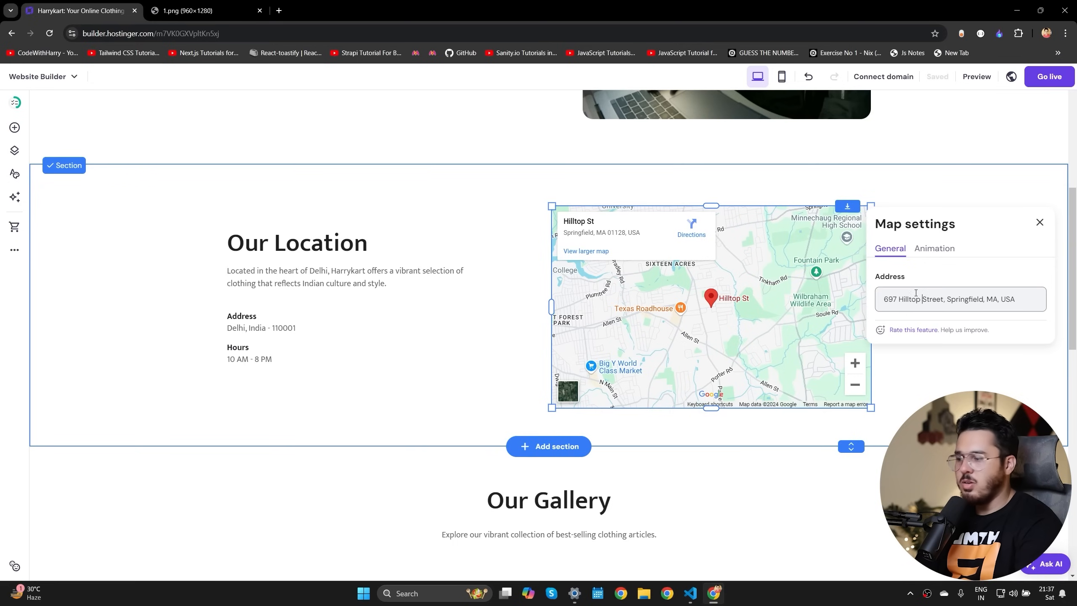
{"action": "key", "text": "ctrl+a"}
{"action": "type", "text": "de"}
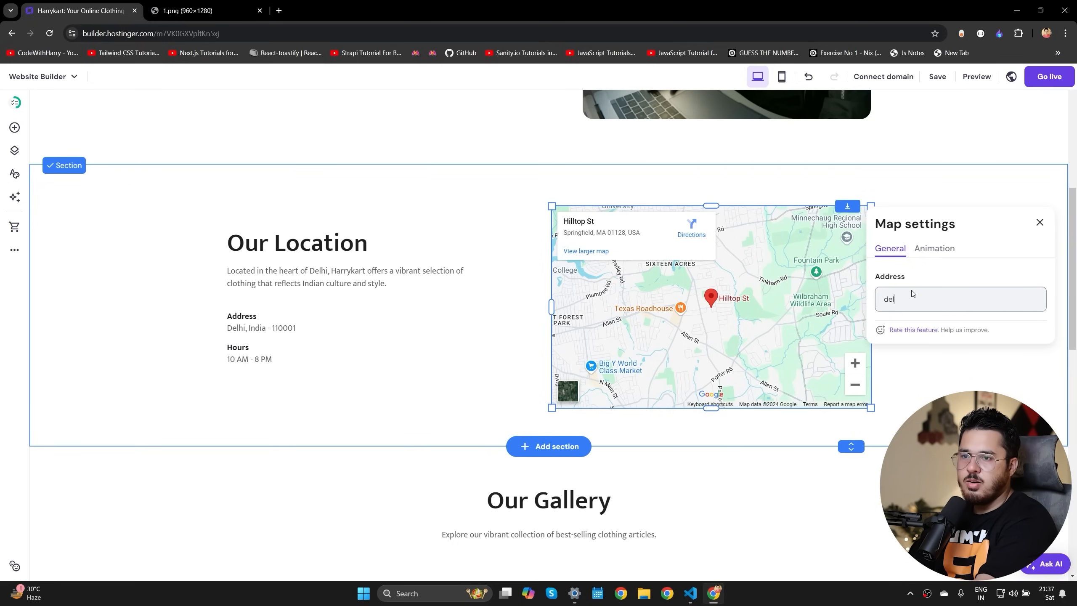
{"action": "type", "text": "lhi 6"}
{"action": "key", "text": "ctrl+a"}
{"action": "type", "text": "chandni chowk"}
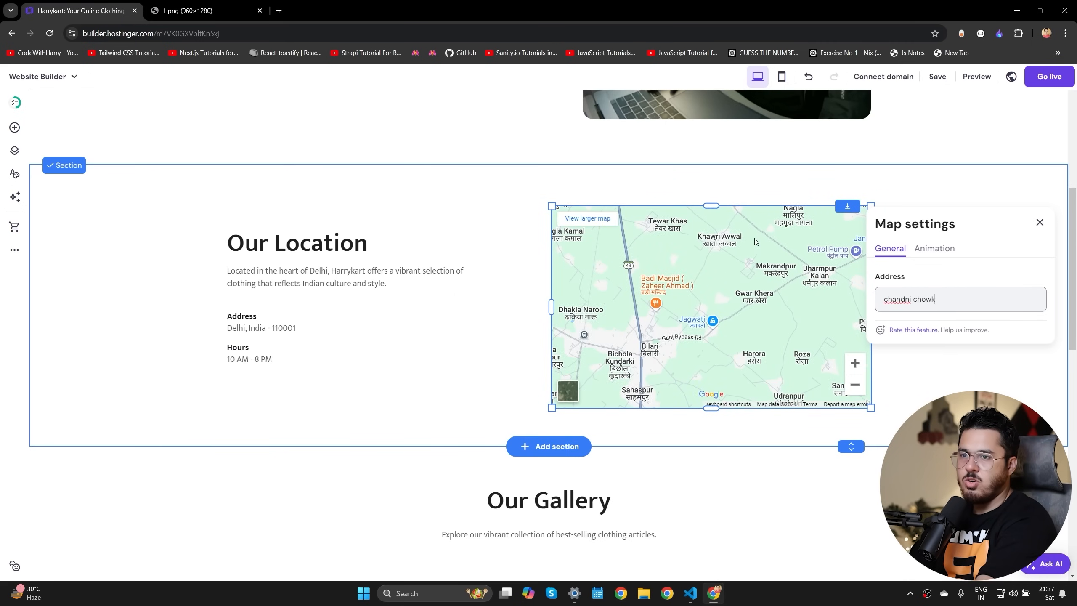
{"action": "key", "text": "ctrl+a"}
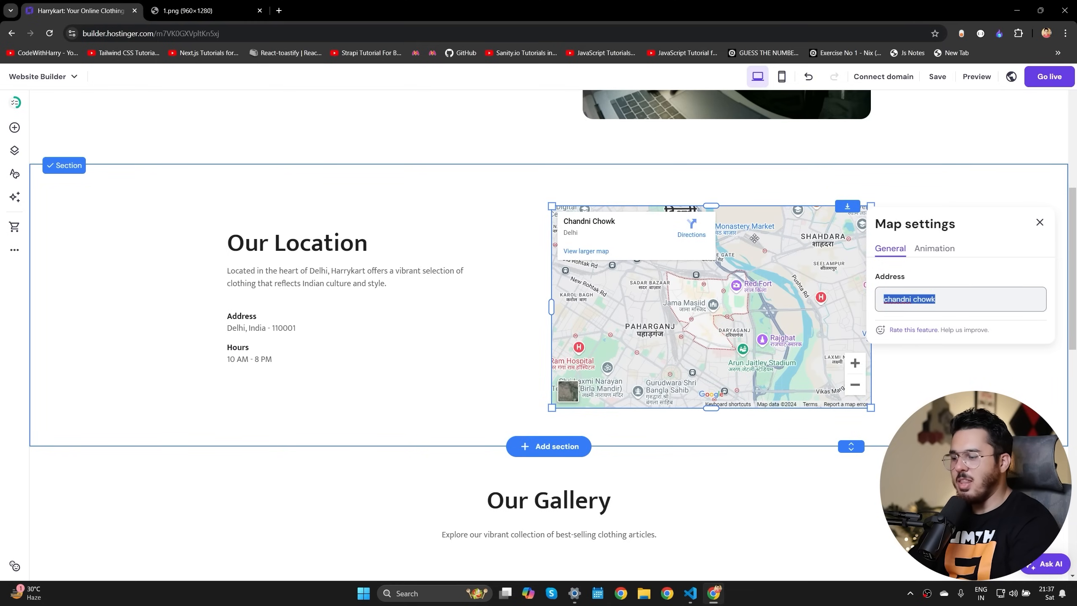
{"action": "type", "text": "pahadganj"}
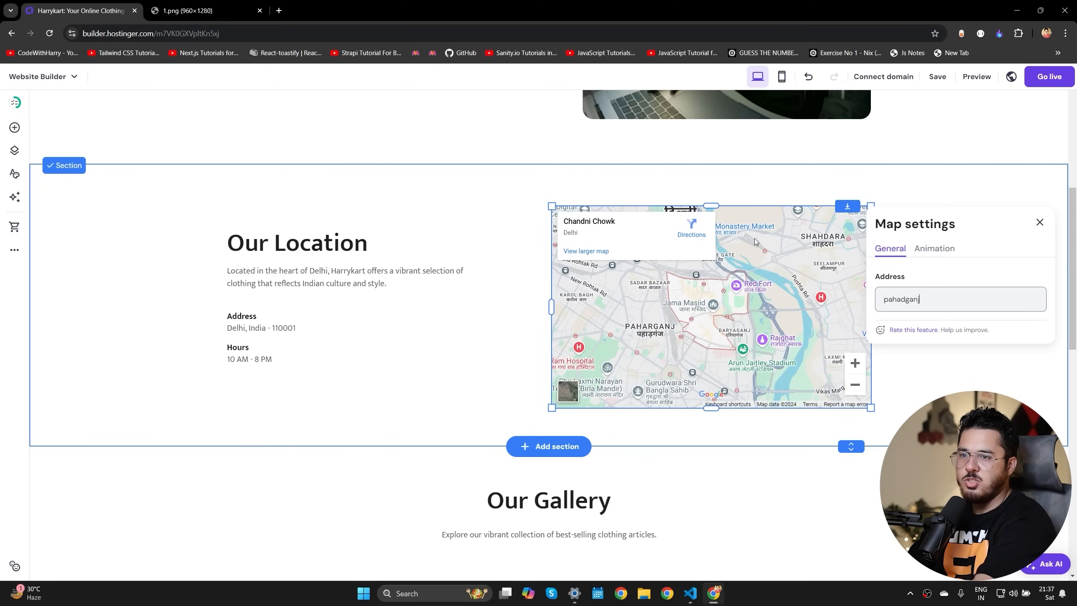
{"action": "left_click", "coordinate": [707, 307]}
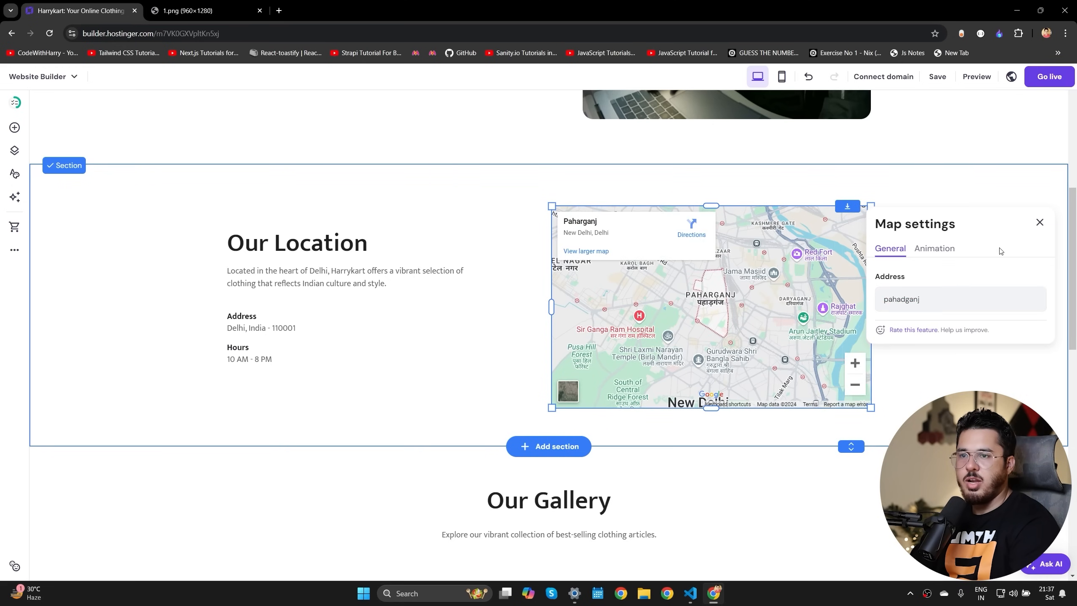
{"action": "left_click", "coordinate": [899, 379]}
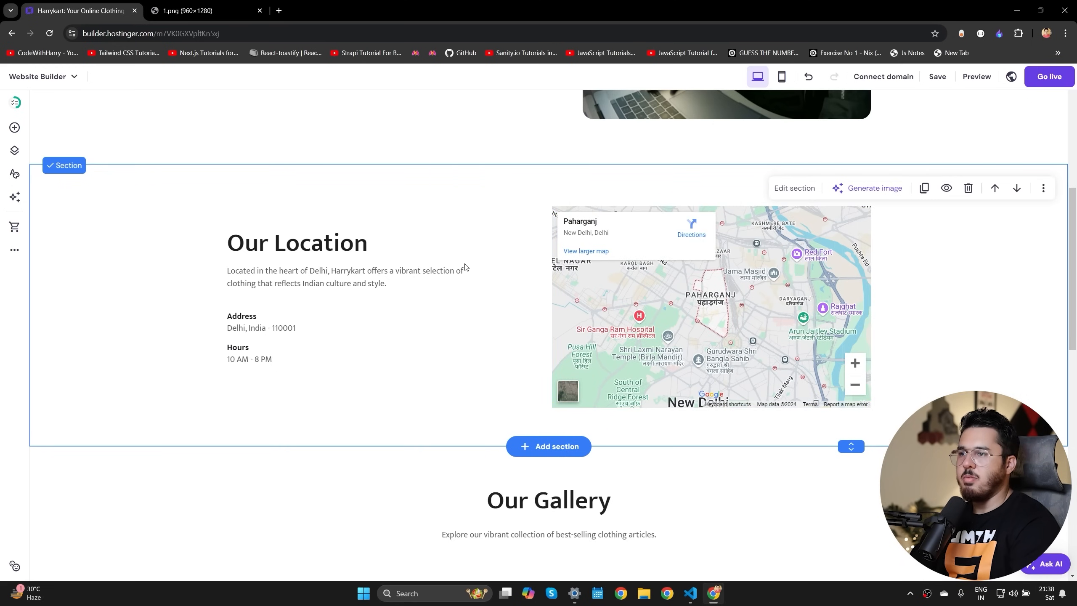
Step: Look through the About page's address text, the Our Gallery images and the footer
{"action": "left_click", "coordinate": [272, 326]}
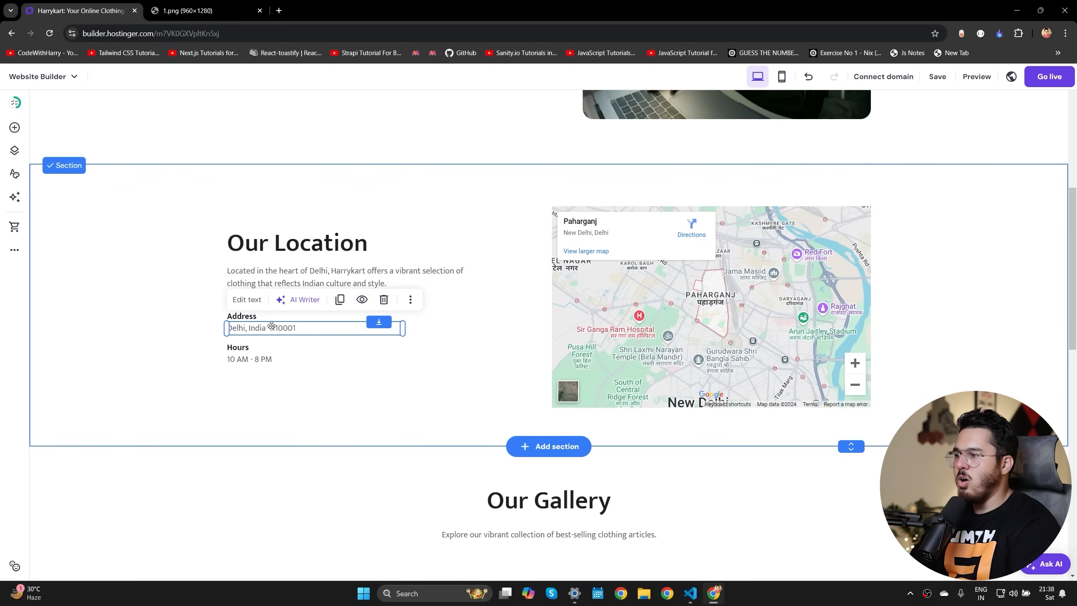
{"action": "scroll", "coordinate": [607, 423], "scroll_direction": "down", "scroll_amount": 5}
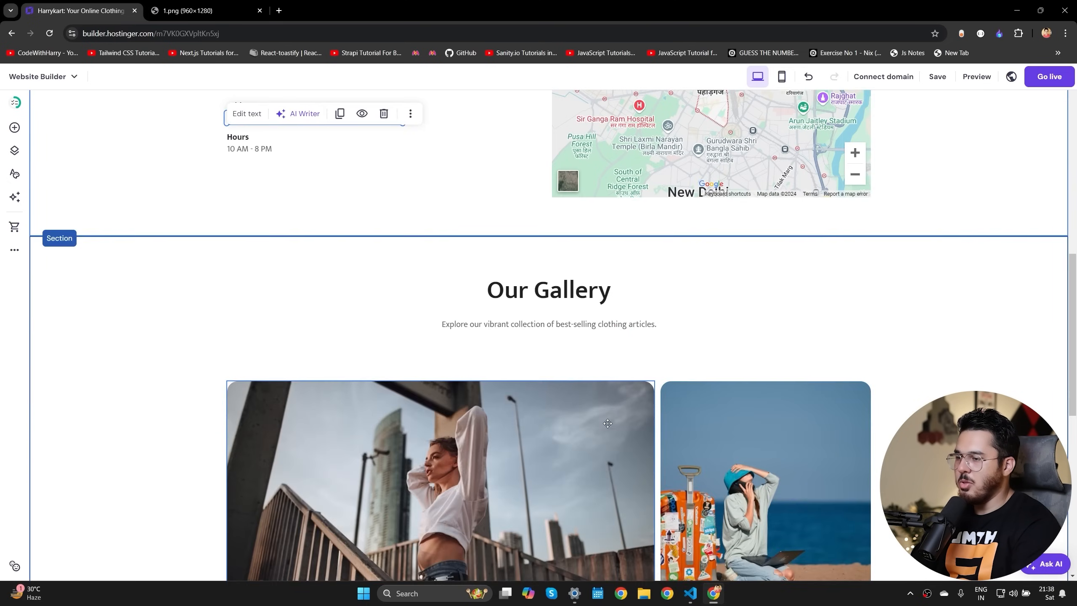
{"action": "scroll", "coordinate": [603, 395], "scroll_direction": "down", "scroll_amount": 6}
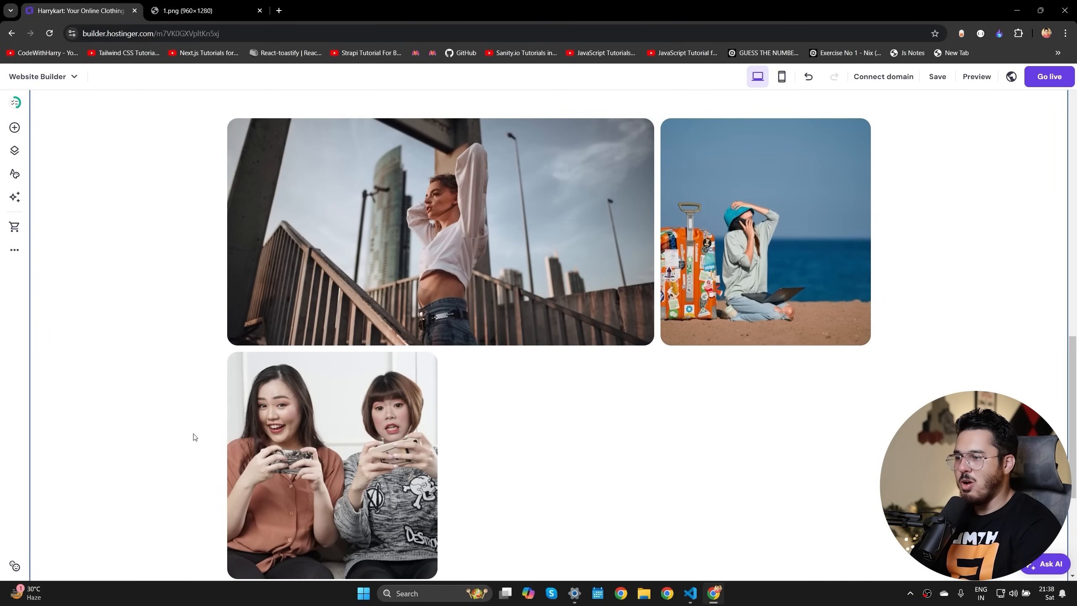
{"action": "scroll", "coordinate": [678, 407], "scroll_direction": "down", "scroll_amount": 5}
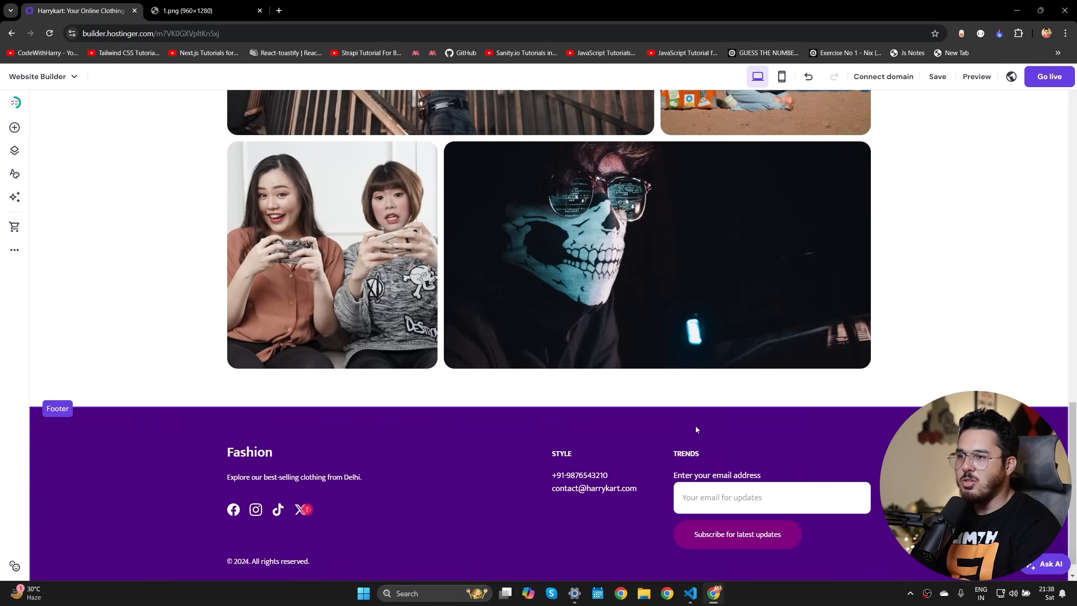
{"action": "left_click", "coordinate": [627, 261]}
{"action": "scroll", "coordinate": [346, 250], "scroll_direction": "up", "scroll_amount": 5}
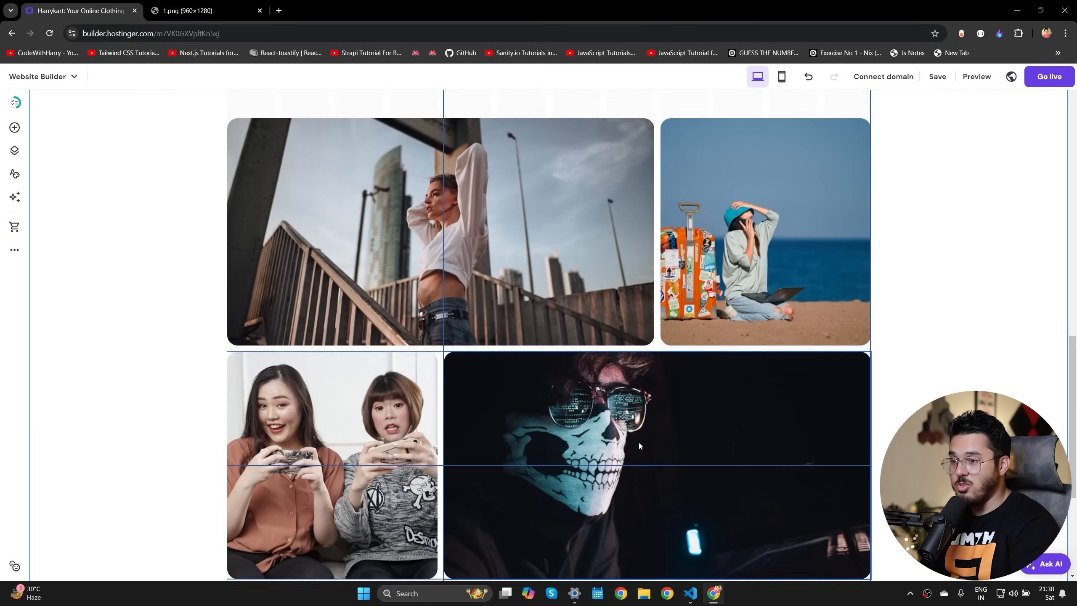
{"action": "scroll", "coordinate": [547, 486], "scroll_direction": "down", "scroll_amount": 5}
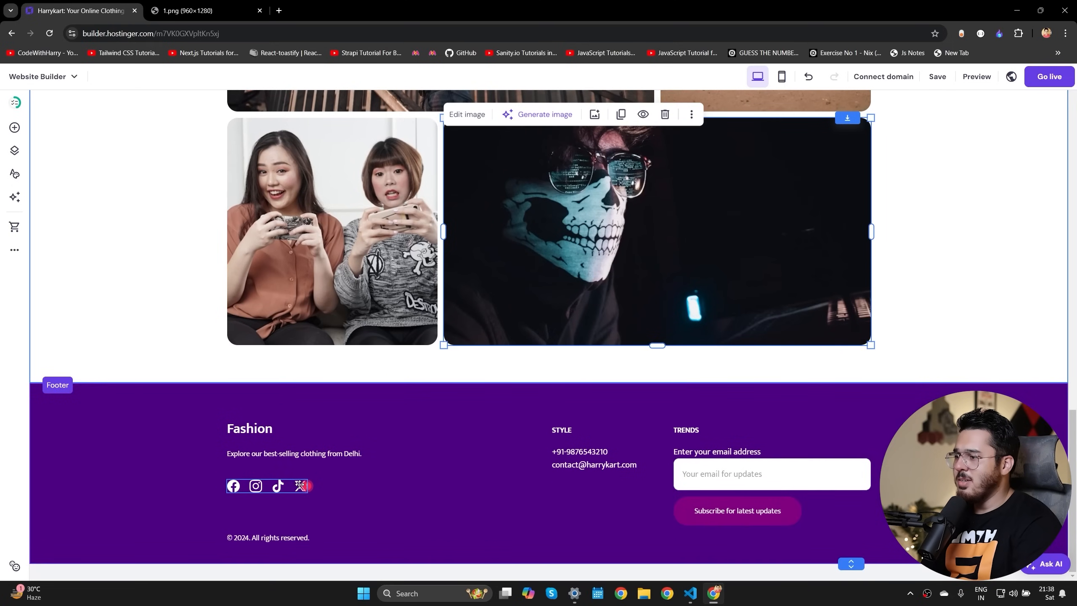
{"action": "left_click", "coordinate": [300, 487]}
{"action": "left_click", "coordinate": [272, 457]}
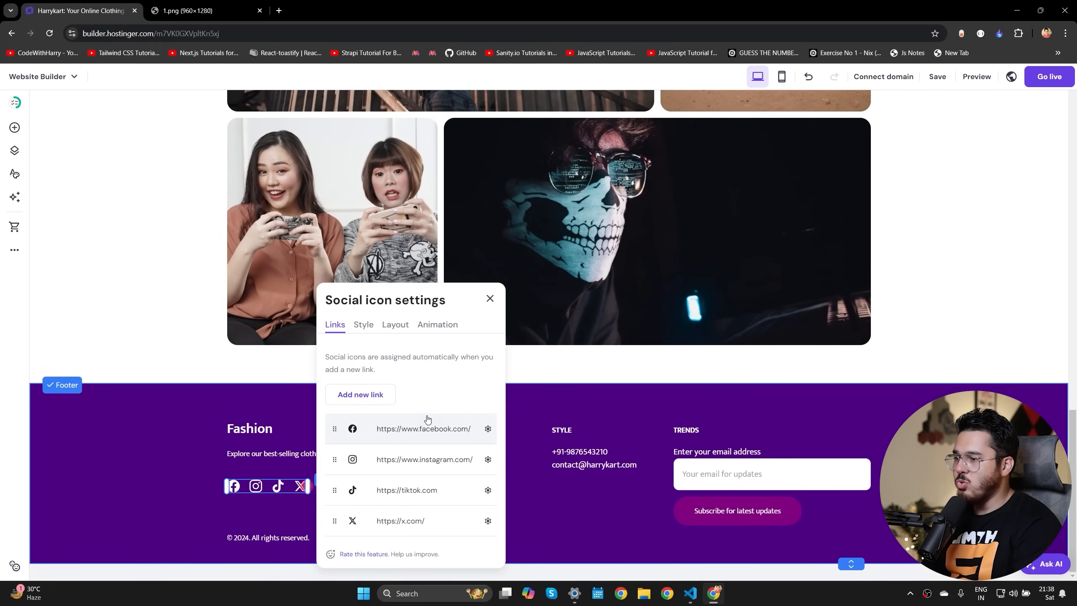
{"action": "left_click", "coordinate": [470, 426]}
{"action": "type", "text": "harrykart"}
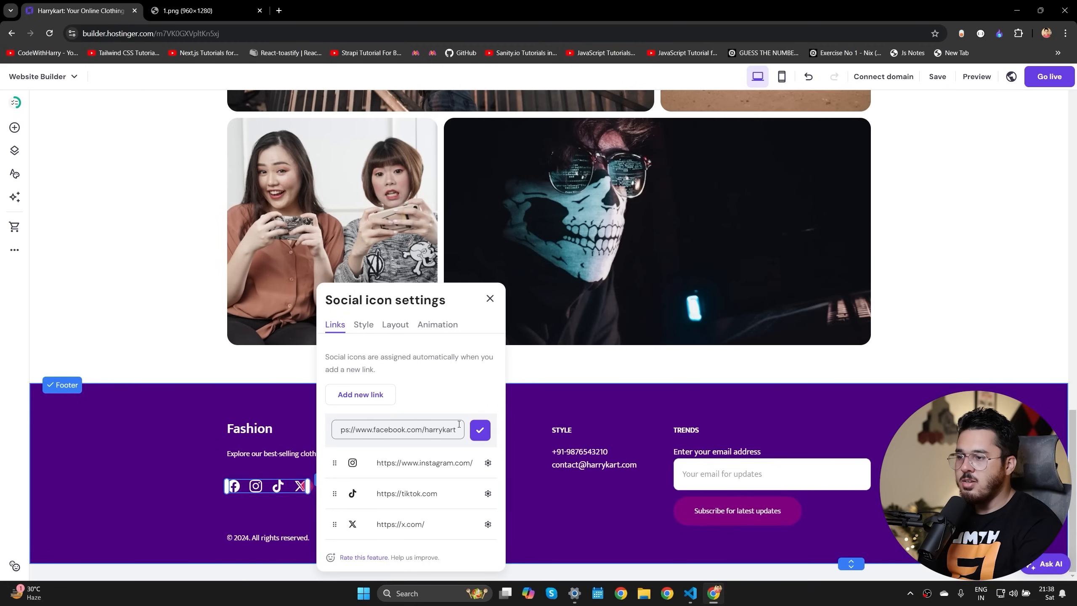
{"action": "left_click", "coordinate": [455, 462]}
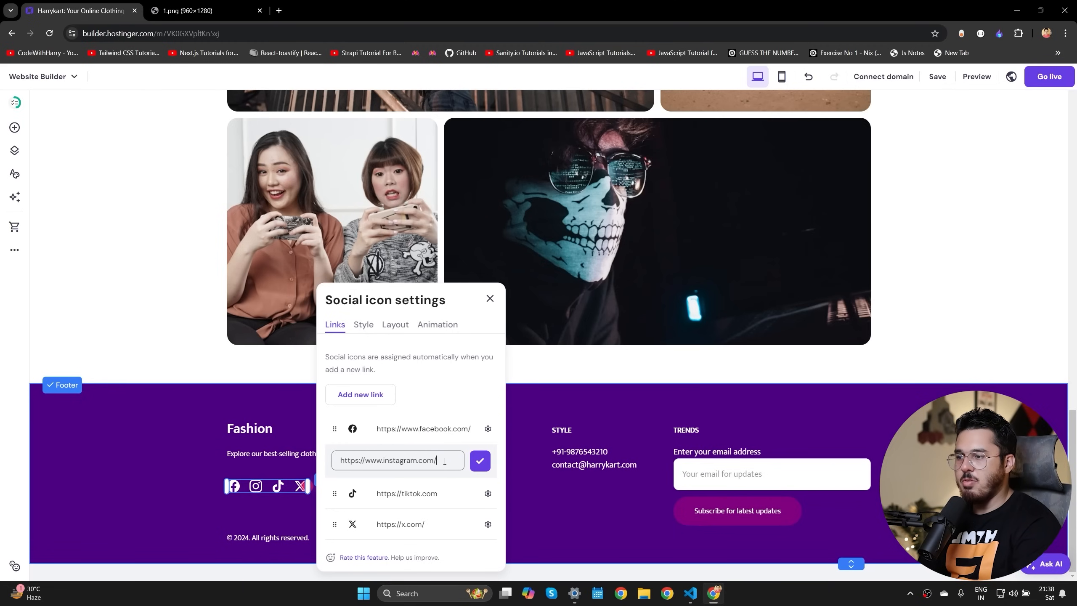
{"action": "type", "text": "harrykart"}
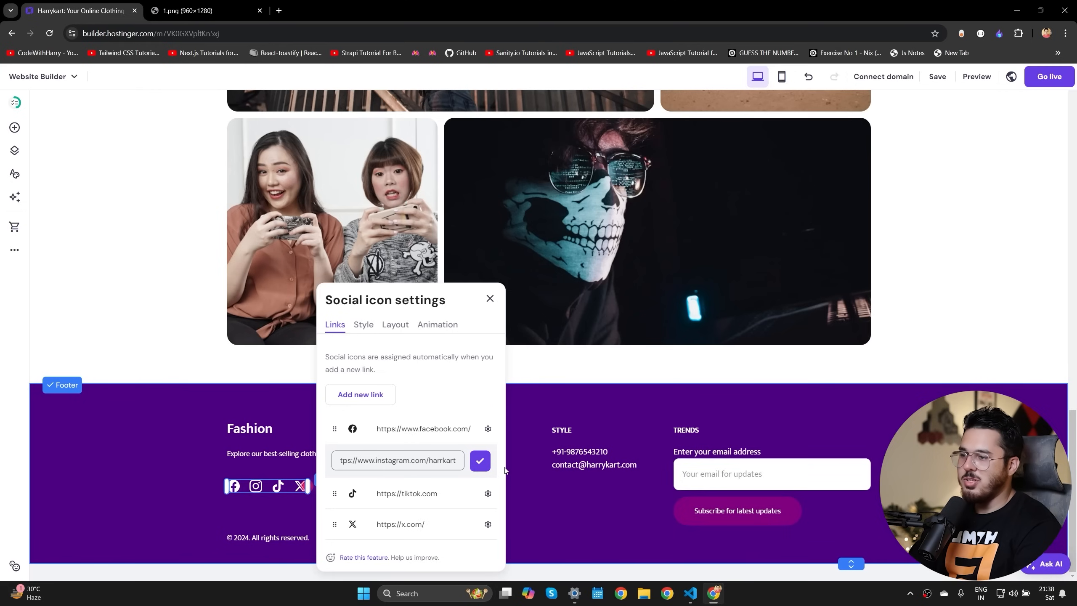
{"action": "left_click", "coordinate": [479, 461]}
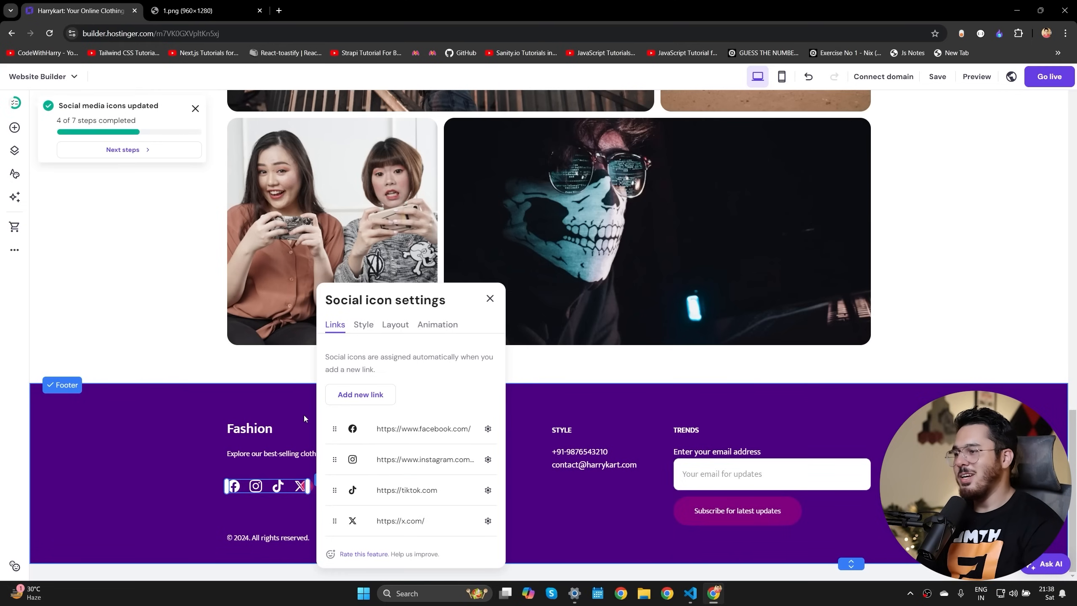
{"action": "left_click", "coordinate": [490, 298]}
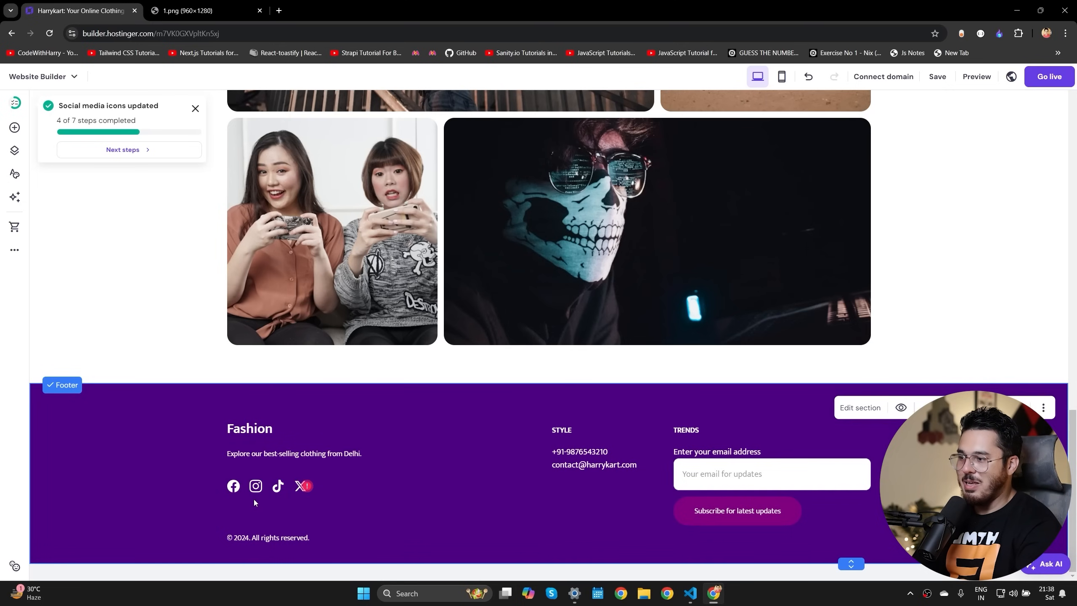
Step: Check the About page in mobile view, undo the accidental change made there, and return to desktop view
{"action": "scroll", "coordinate": [885, 436], "scroll_direction": "up", "scroll_amount": 10}
{"action": "scroll", "coordinate": [886, 437], "scroll_direction": "up", "scroll_amount": 8}
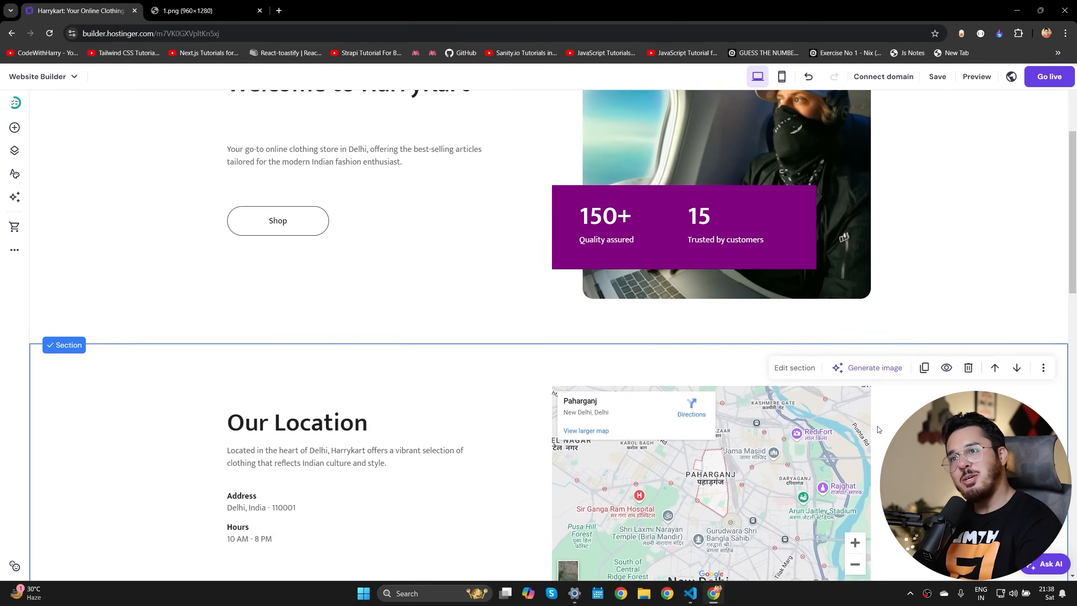
{"action": "left_click", "coordinate": [781, 76]}
{"action": "left_click_drag", "start_coordinate": [533, 357], "coordinate": [585, 231]}
{"action": "key", "text": "ctrl+z"}
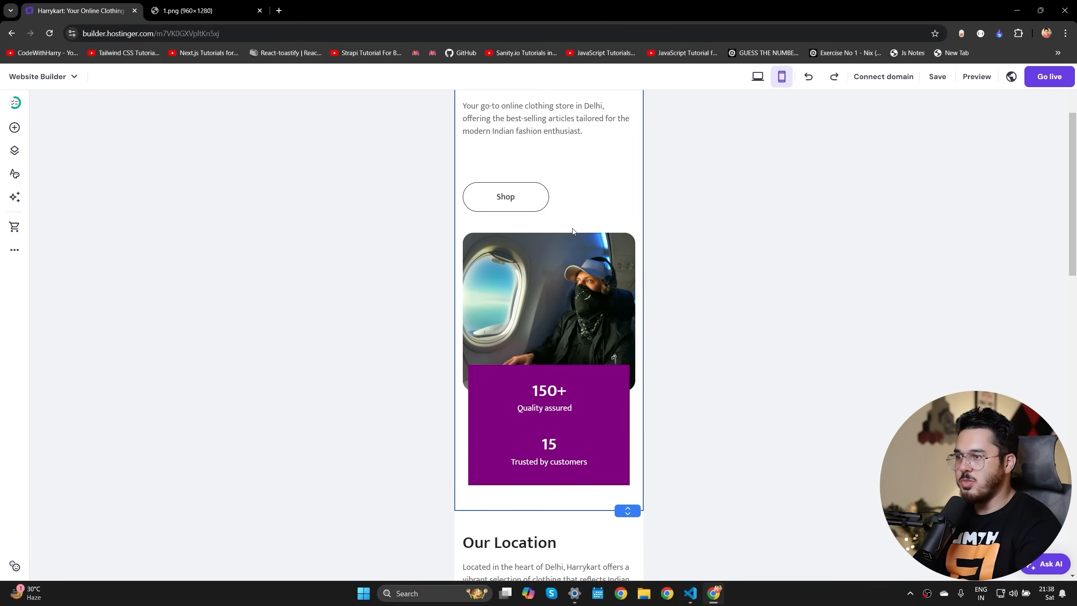
{"action": "scroll", "coordinate": [722, 270], "scroll_direction": "up", "scroll_amount": 3}
{"action": "left_click", "coordinate": [757, 78]}
Step: Save and publish the website, and open the live site
{"action": "left_click", "coordinate": [937, 77]}
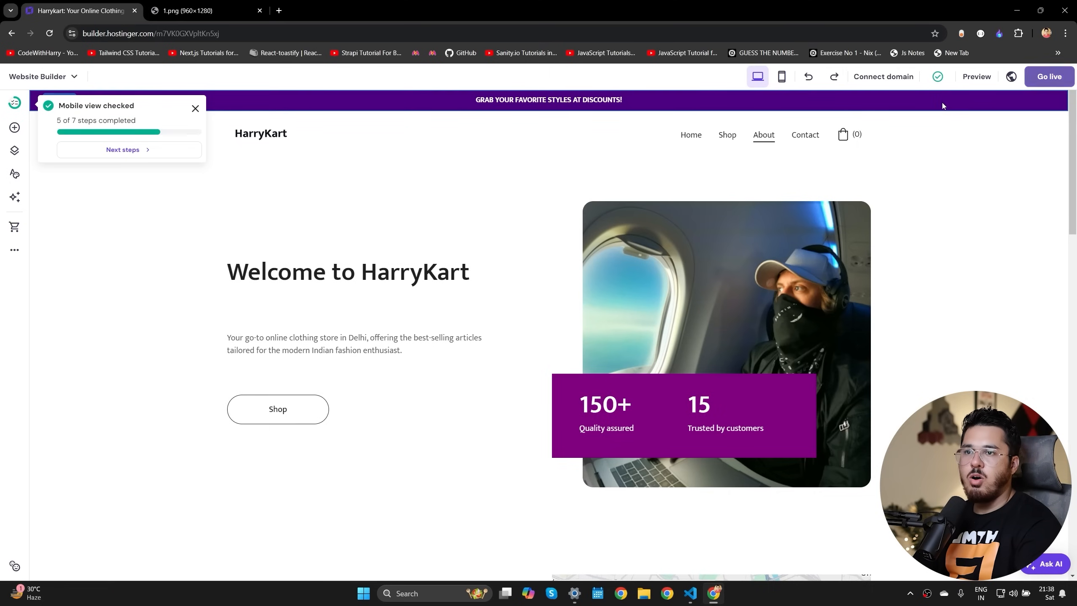
{"action": "left_click", "coordinate": [1045, 82]}
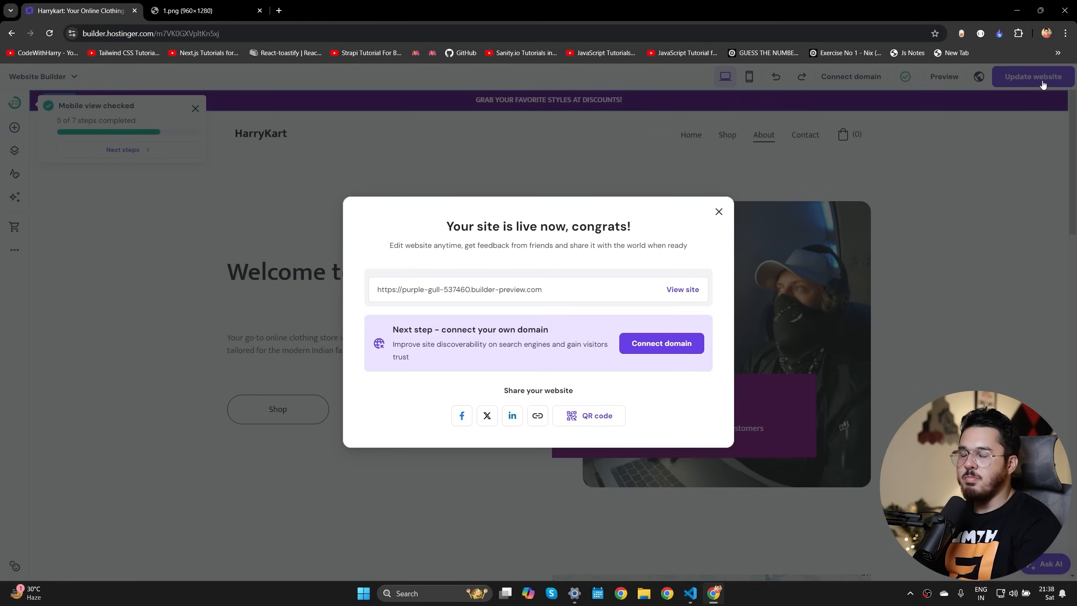
{"action": "left_click", "coordinate": [682, 296]}
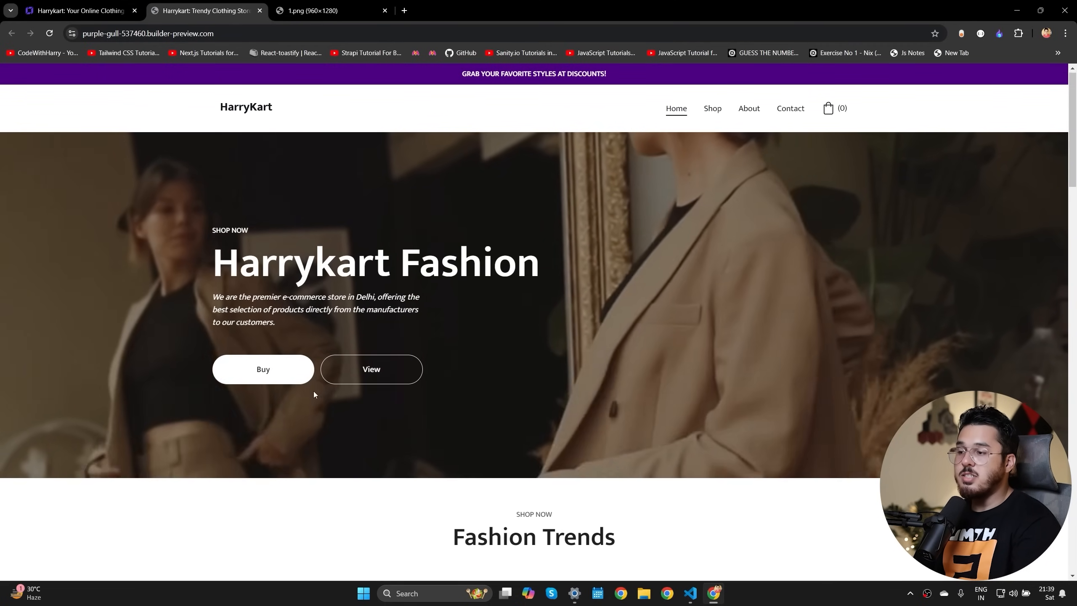
Step: Open the Pirate Graphic T-Shirt on the live store and test its quantity selector, raising it to 8 and returning it to 1
{"action": "scroll", "coordinate": [314, 393], "scroll_direction": "down", "scroll_amount": 10}
{"action": "left_click", "coordinate": [283, 353]}
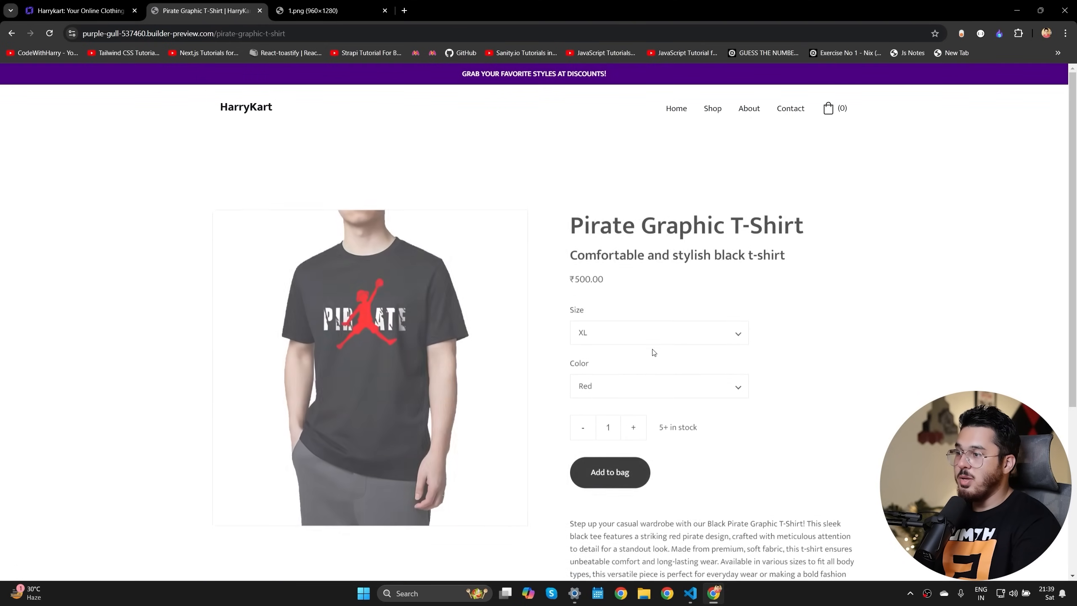
{"action": "left_click", "coordinate": [634, 403]}
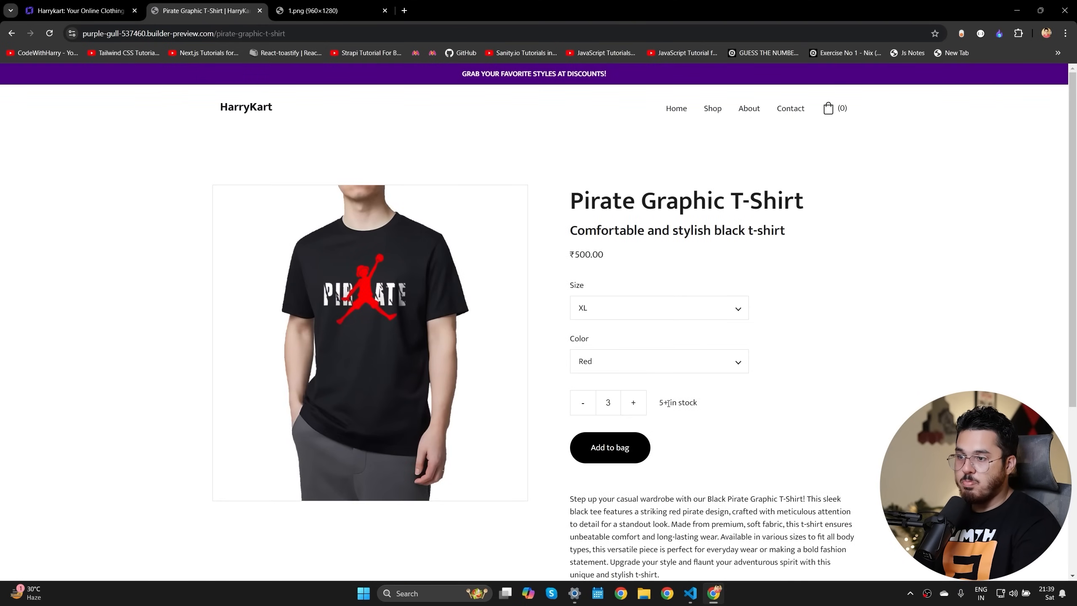
{"action": "left_click", "coordinate": [635, 404]}
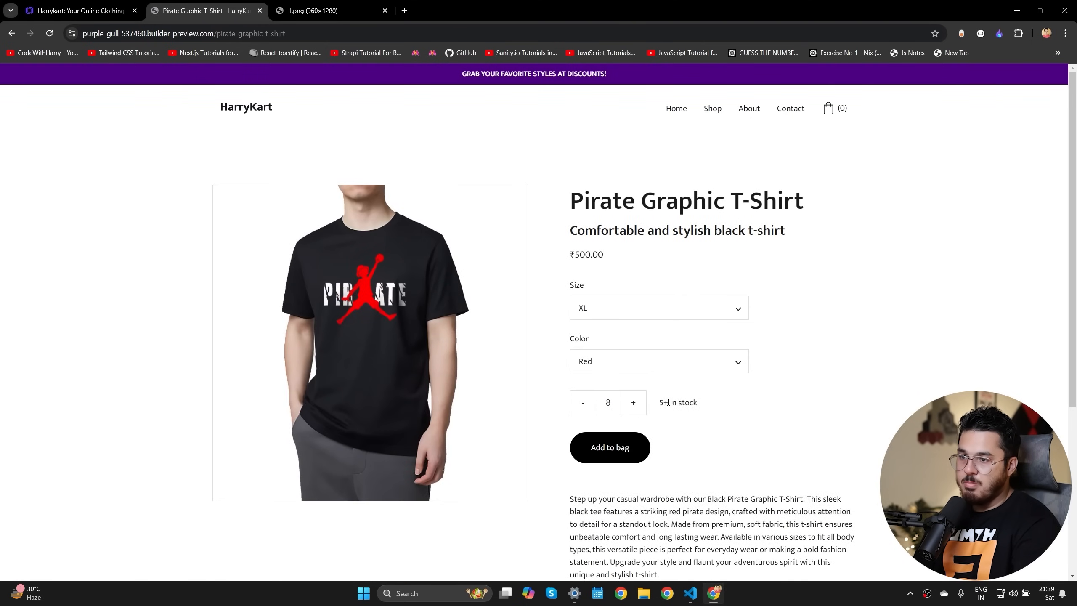
{"action": "left_click_drag", "start_coordinate": [661, 402], "coordinate": [726, 405]}
{"action": "left_click", "coordinate": [701, 404]}
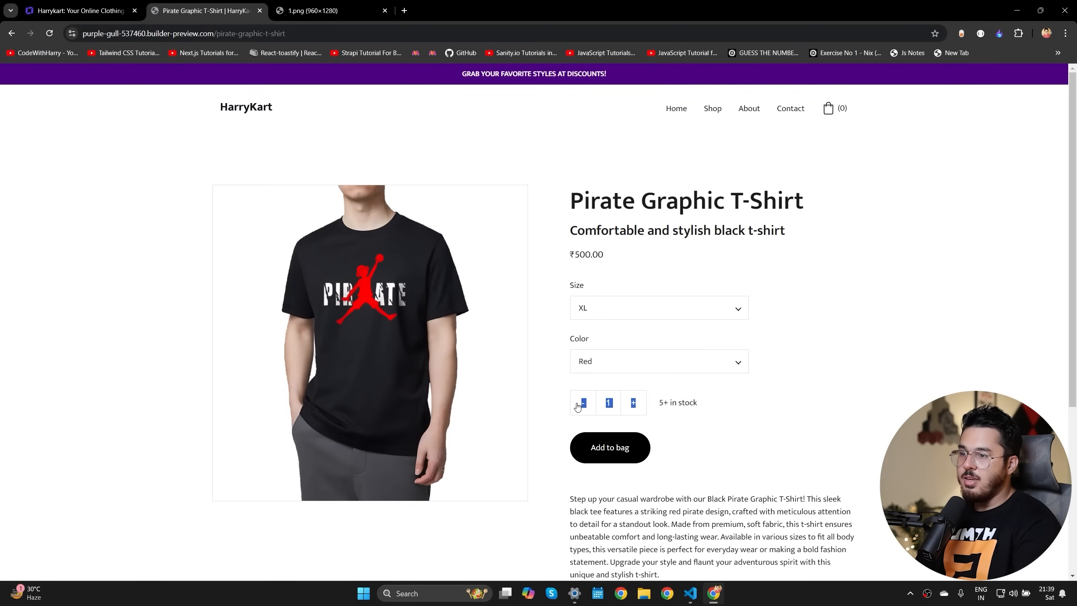
Step: Choose Black as the T-shirt's color, keeping size XL, and add one to the shopping bag
{"action": "left_click", "coordinate": [620, 361]}
{"action": "left_click", "coordinate": [619, 396]}
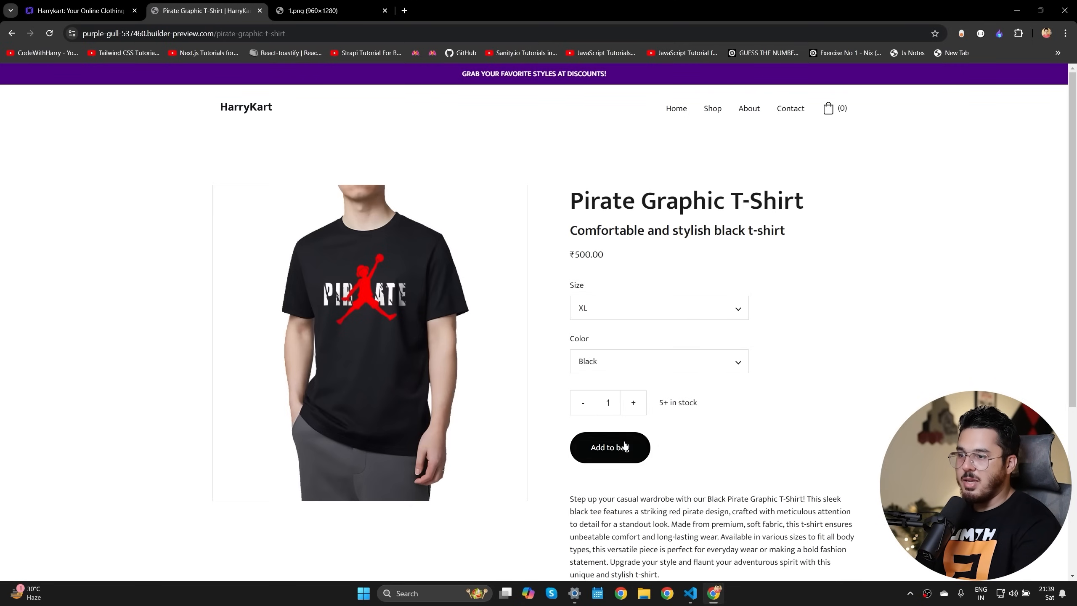
{"action": "left_click", "coordinate": [610, 446]}
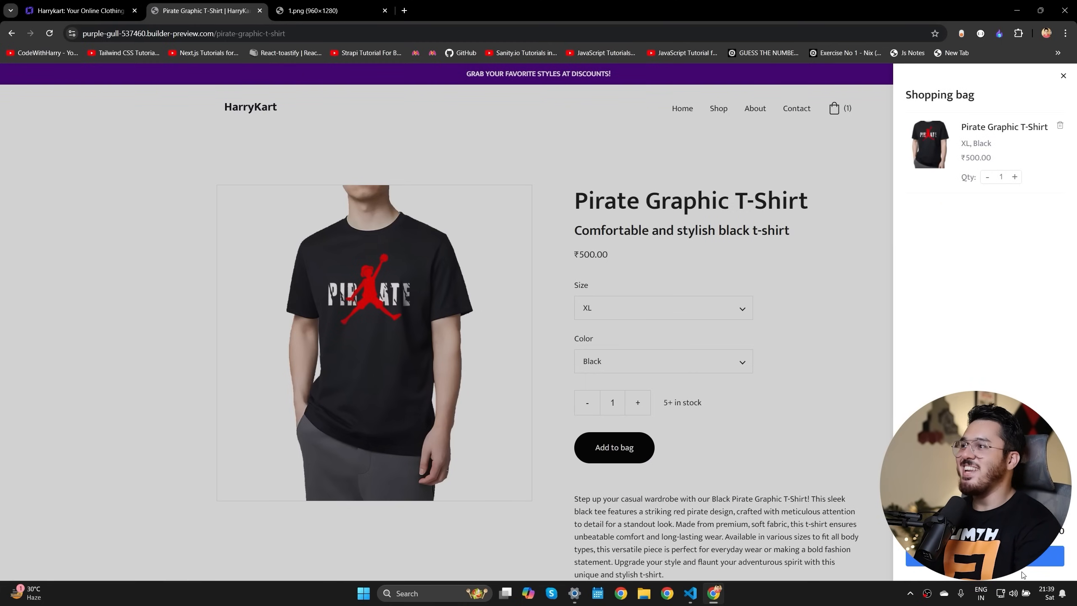
Step: Check out the shopping bag with India as shipping destination and Regular shipping, continuing to the contact information form
{"action": "left_click", "coordinate": [984, 555]}
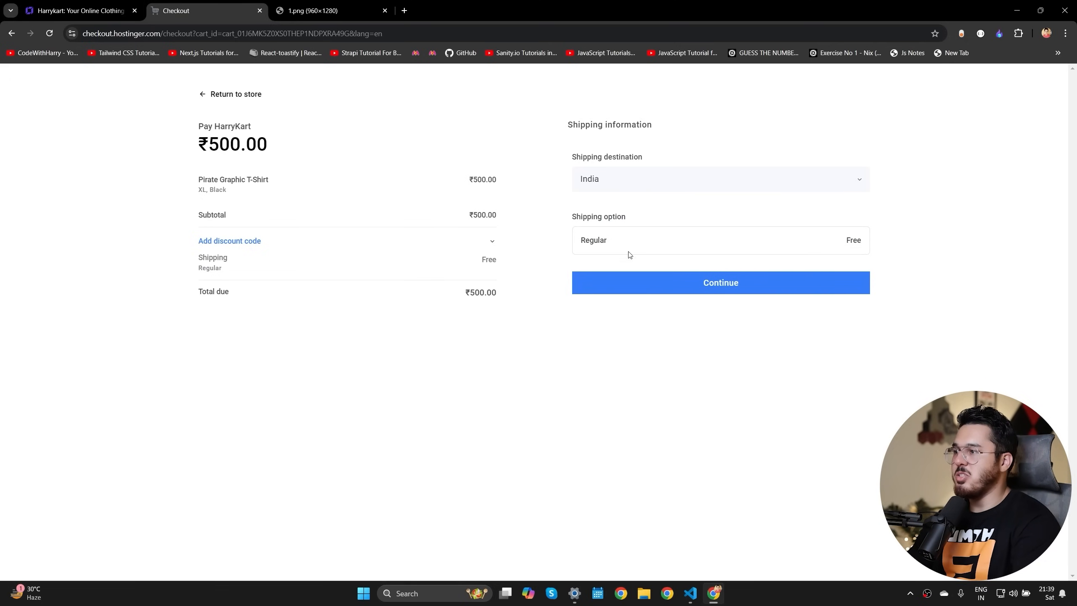
{"action": "left_click", "coordinate": [634, 182]}
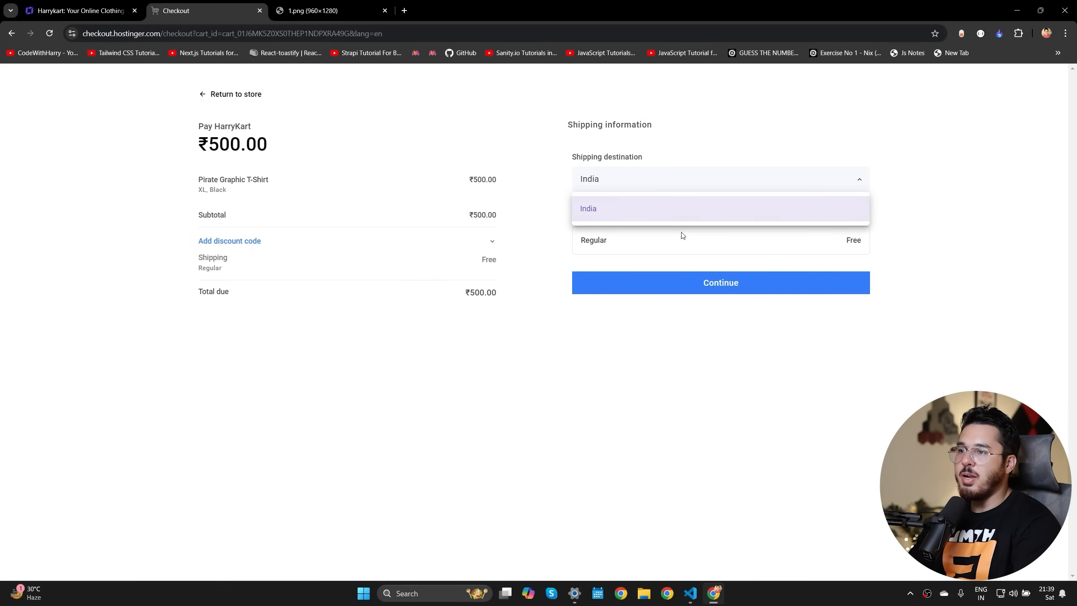
{"action": "left_click", "coordinate": [653, 338]}
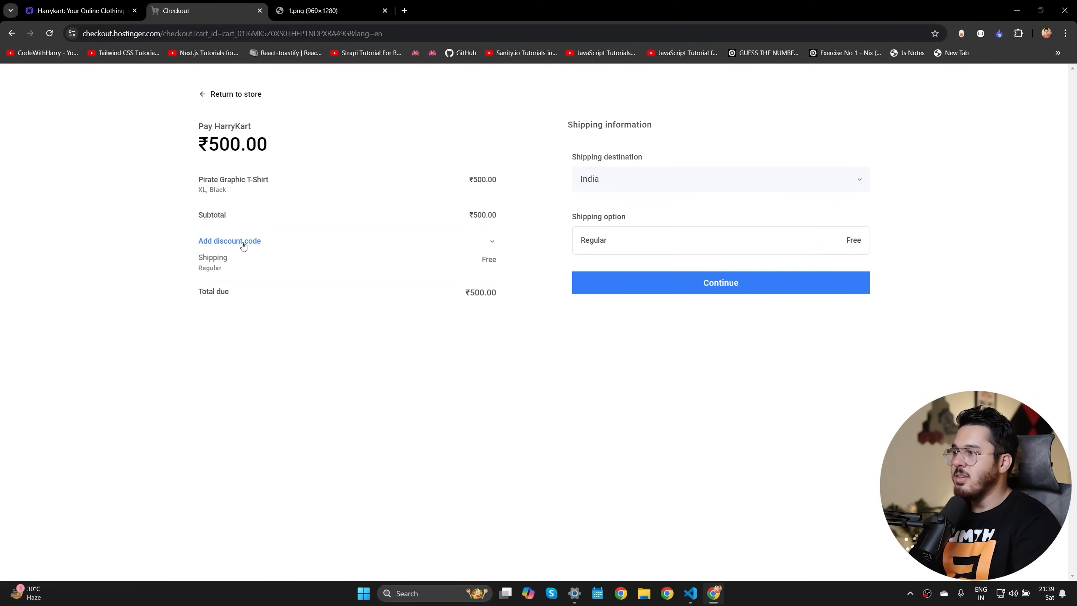
{"action": "left_click", "coordinate": [642, 282]}
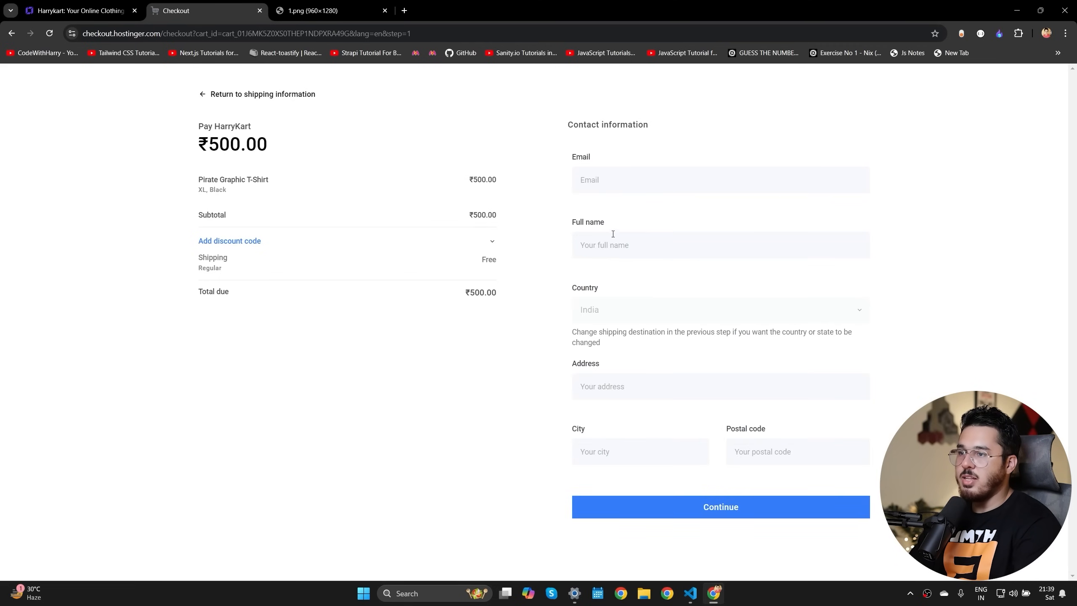
Step: Fill in the checkout contact form with the saved email, full name and address details, and replace the street address with another one
{"action": "left_click", "coordinate": [611, 178]}
{"action": "left_click", "coordinate": [678, 214]}
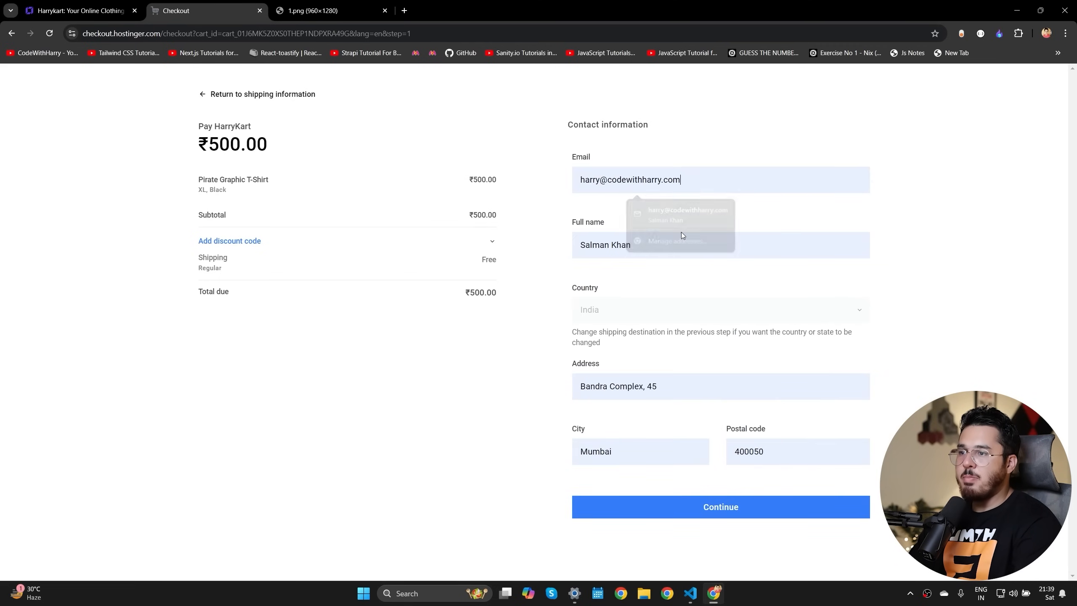
{"action": "left_click", "coordinate": [706, 385]}
{"action": "left_click_drag", "start_coordinate": [706, 385], "coordinate": [393, 372]}
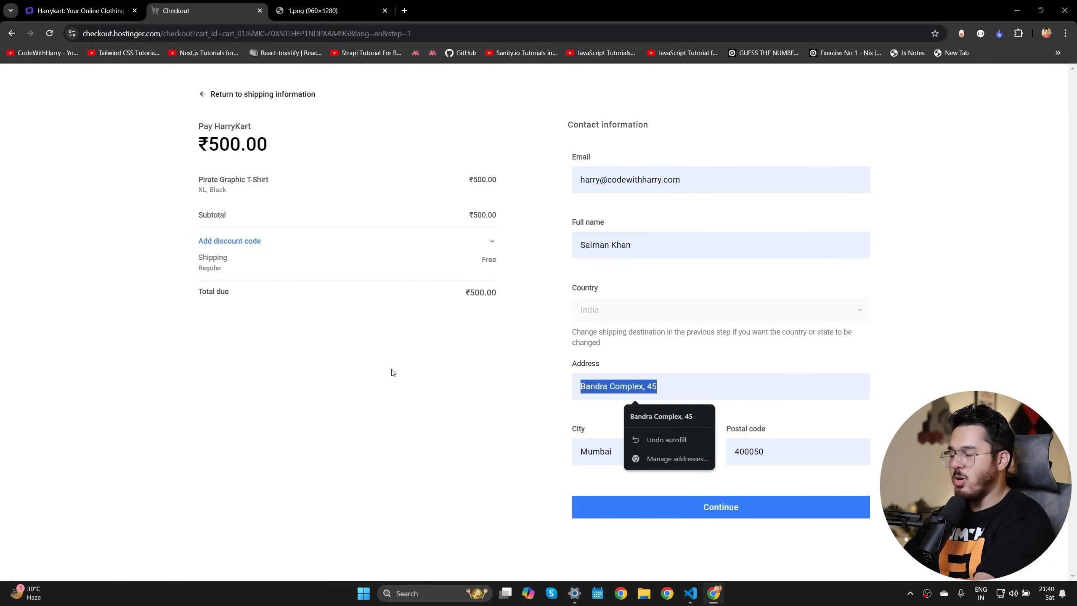
{"action": "type", "text": "Chand"}
{"action": "key", "text": "ctrl+a"}
{"action": "type", "text": "S"}
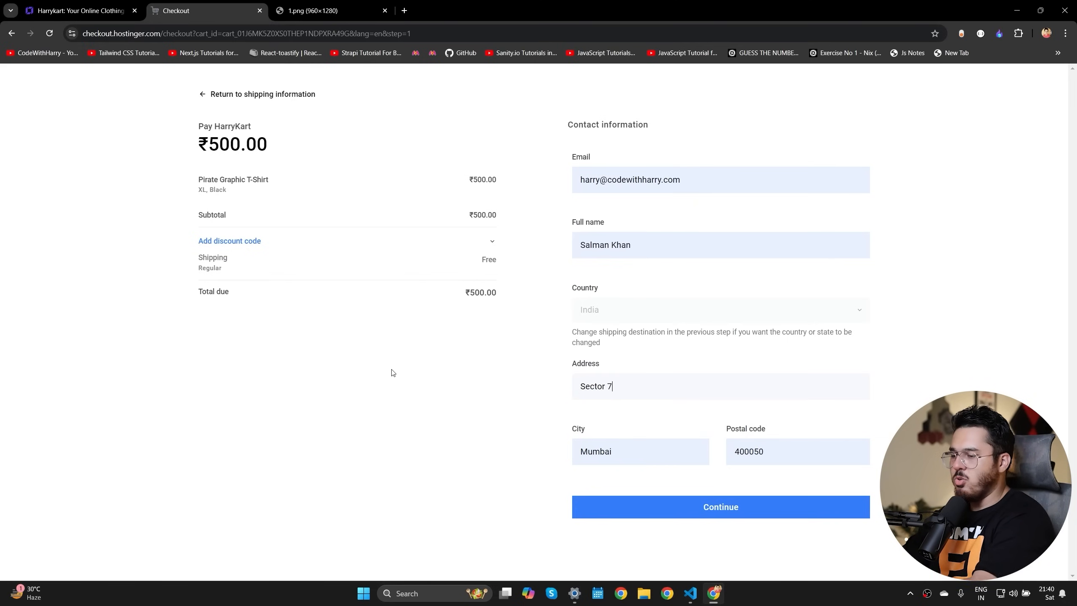
{"action": "type", "text": "ector 70 Giurgaon"}
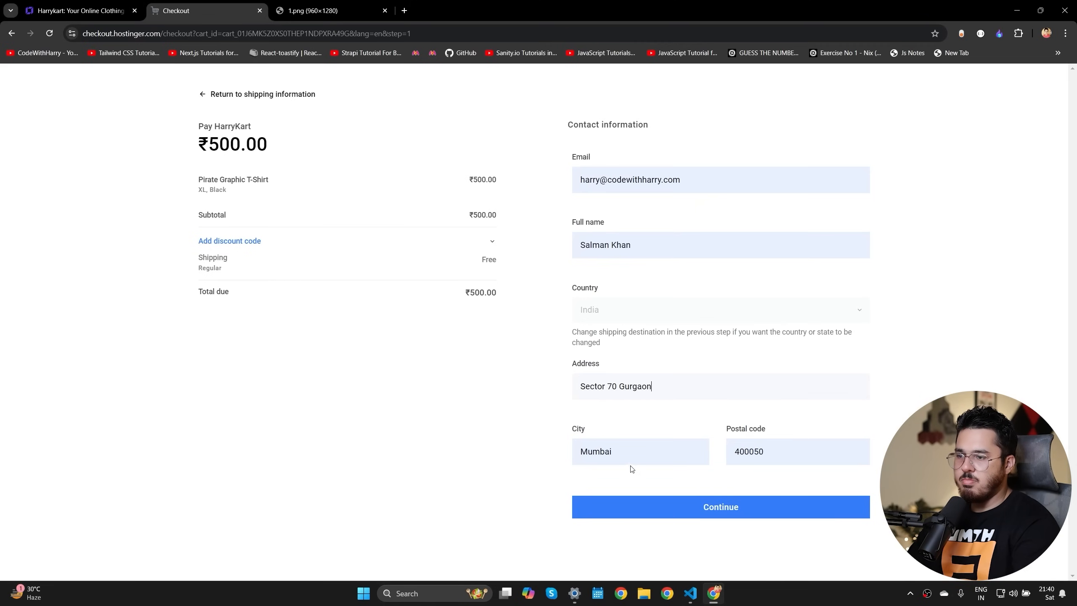
Step: Change the customer's city to match the new address and continue to the payment method
{"action": "key", "text": "Tab"}
{"action": "type", "text": "Gur"}
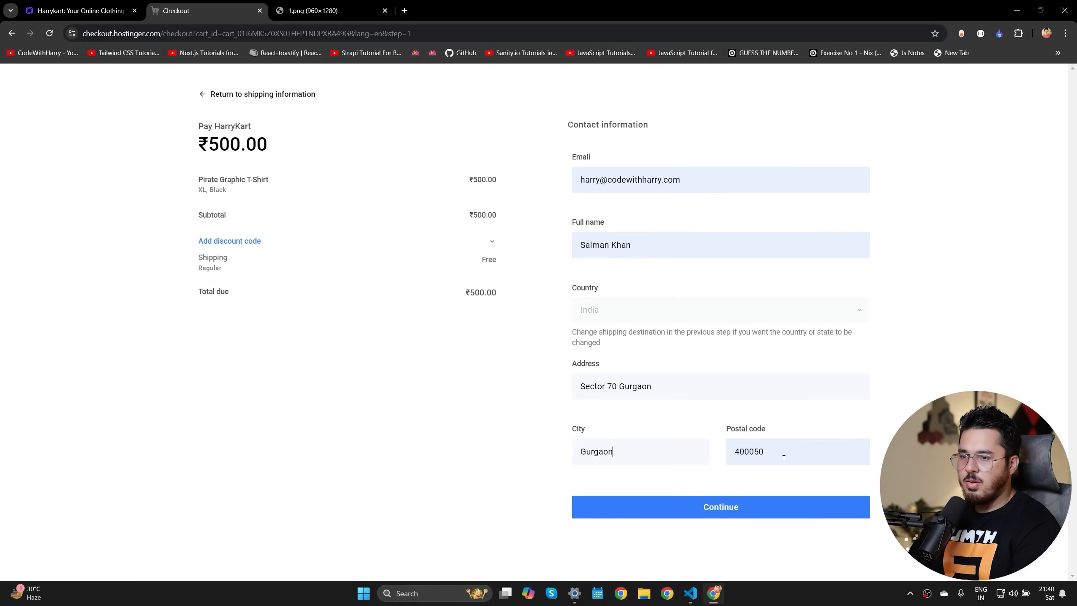
{"action": "left_click", "coordinate": [789, 502]}
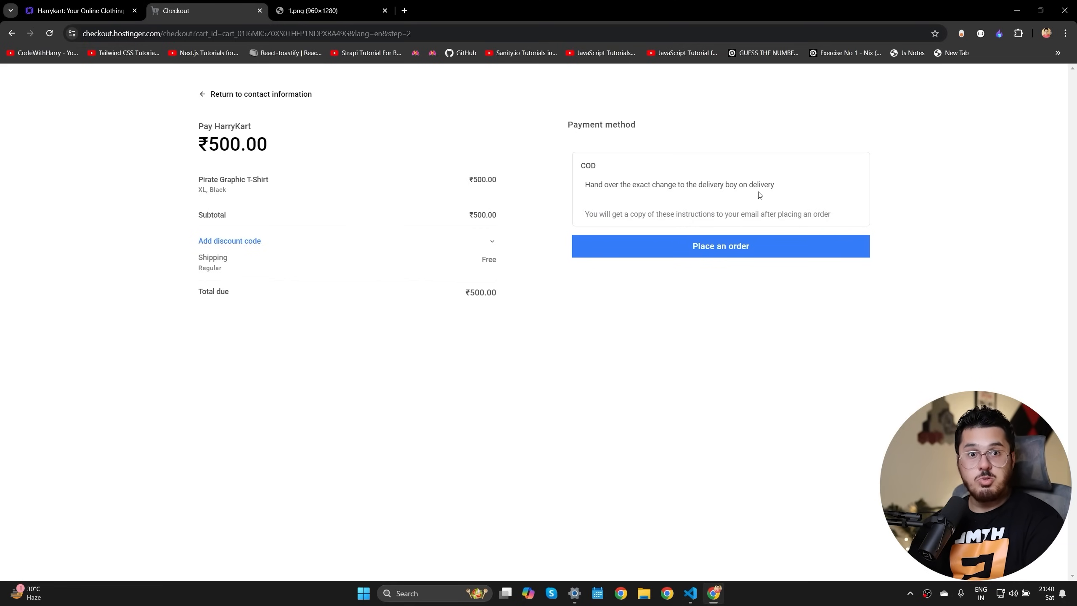
Step: Review the COD payment instructions, place the order, and dismiss the order confirmation
{"action": "left_click_drag", "start_coordinate": [596, 216], "coordinate": [820, 215]}
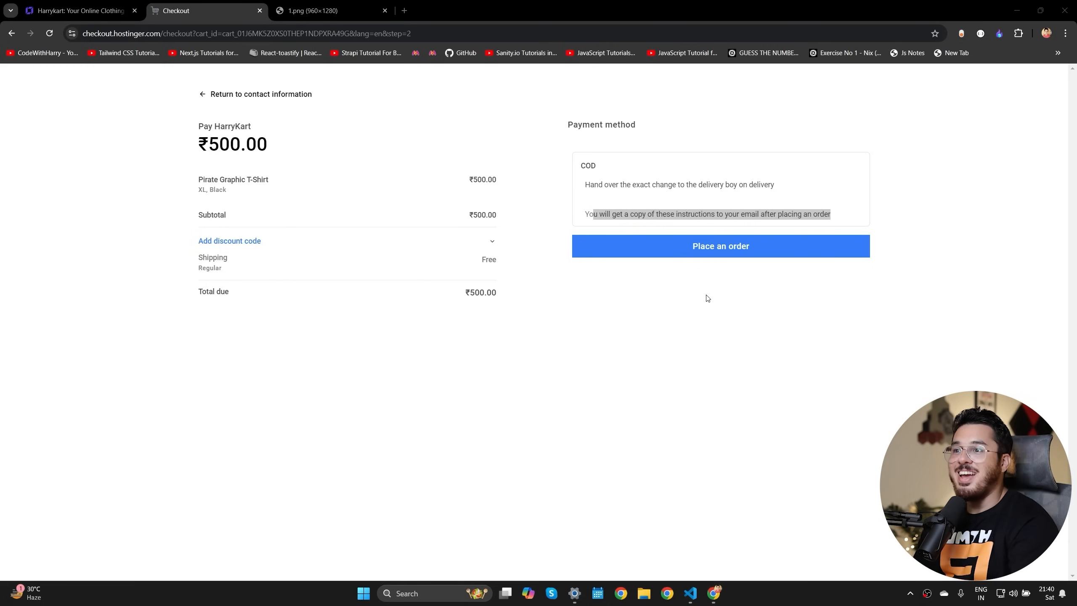
{"action": "left_click", "coordinate": [705, 251]}
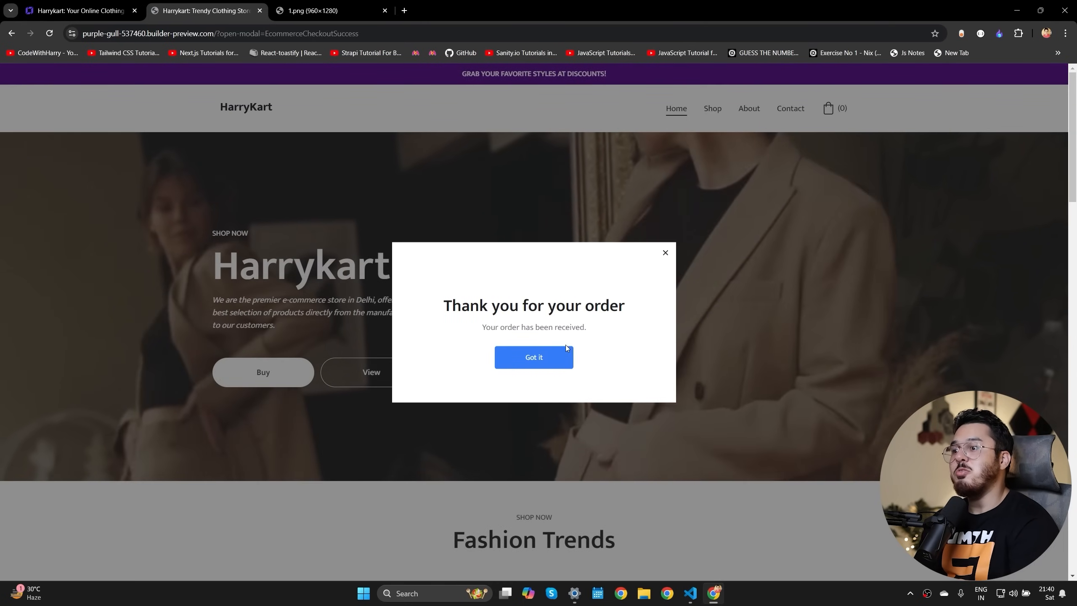
{"action": "left_click", "coordinate": [551, 359]}
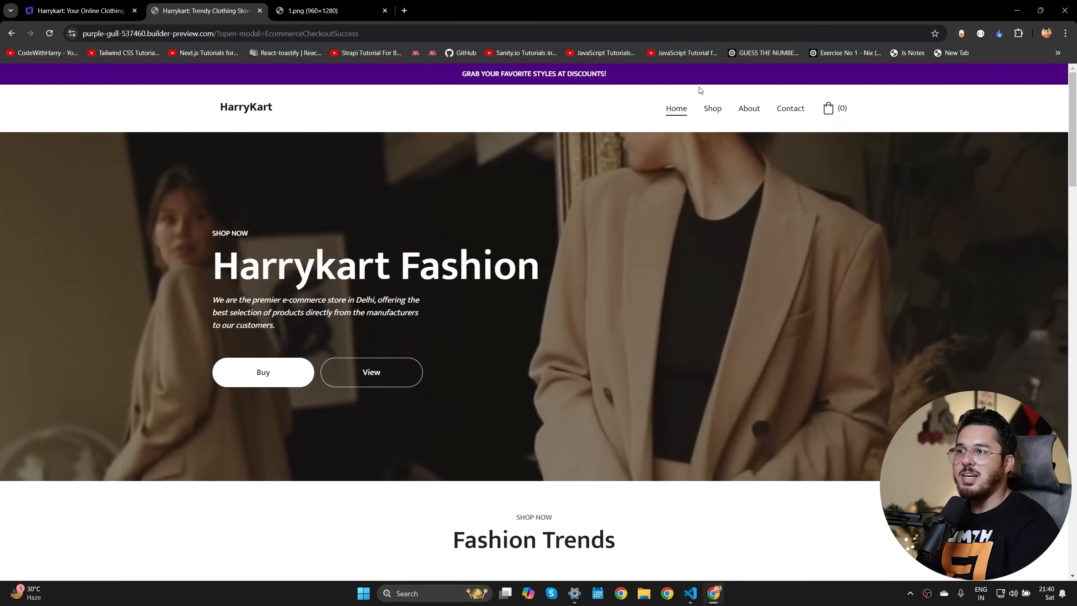
Step: Return to the website builder, go through My websites and the site's dashboard to the store manager, and open the unfulfilled order
{"action": "left_click", "coordinate": [103, 17]}
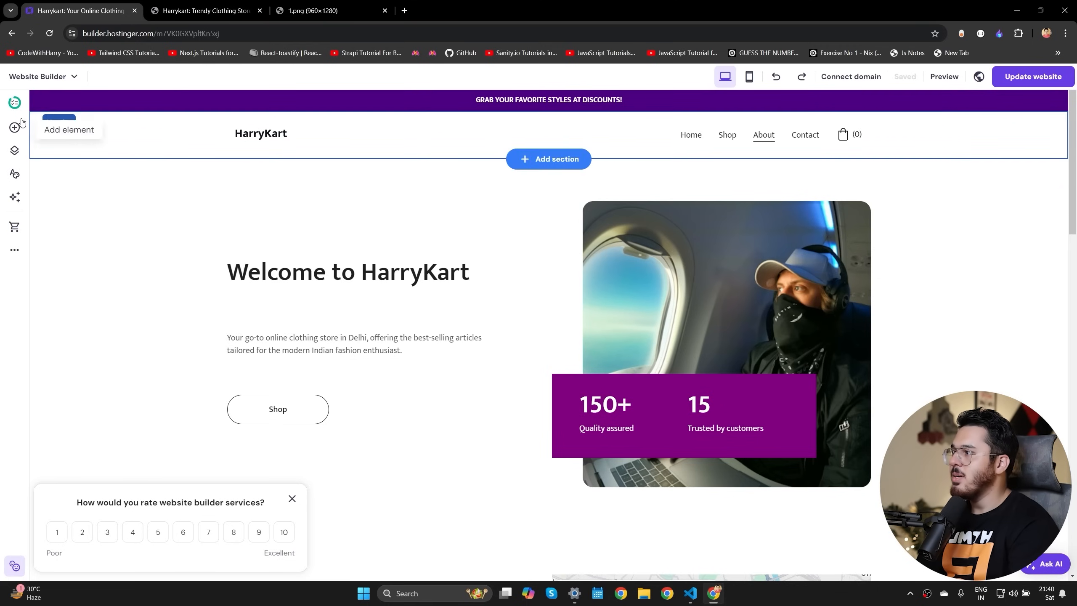
{"action": "left_click", "coordinate": [42, 76]}
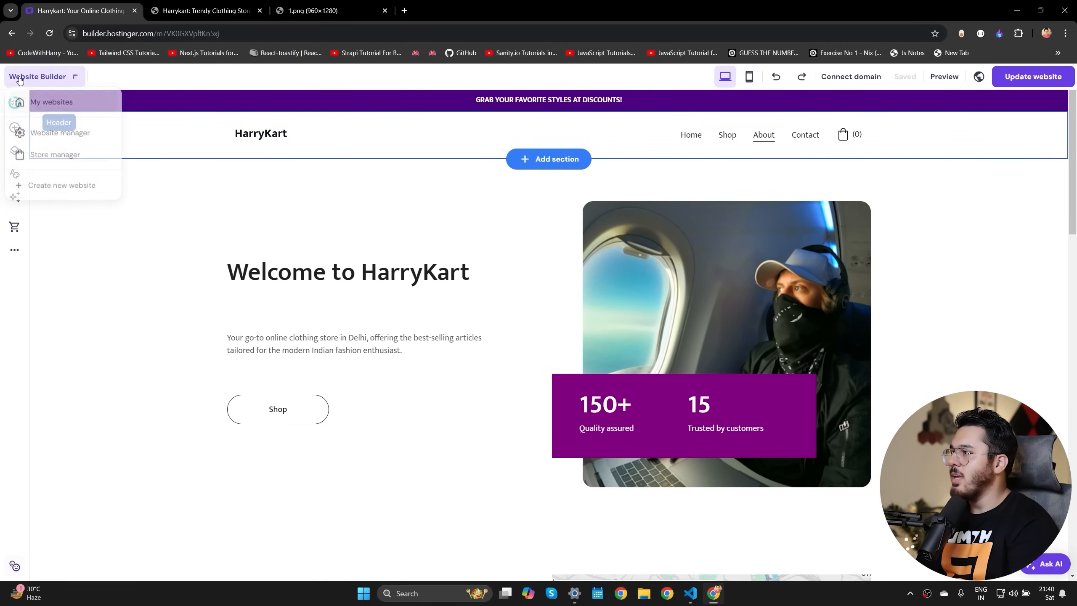
{"action": "left_click", "coordinate": [49, 111]}
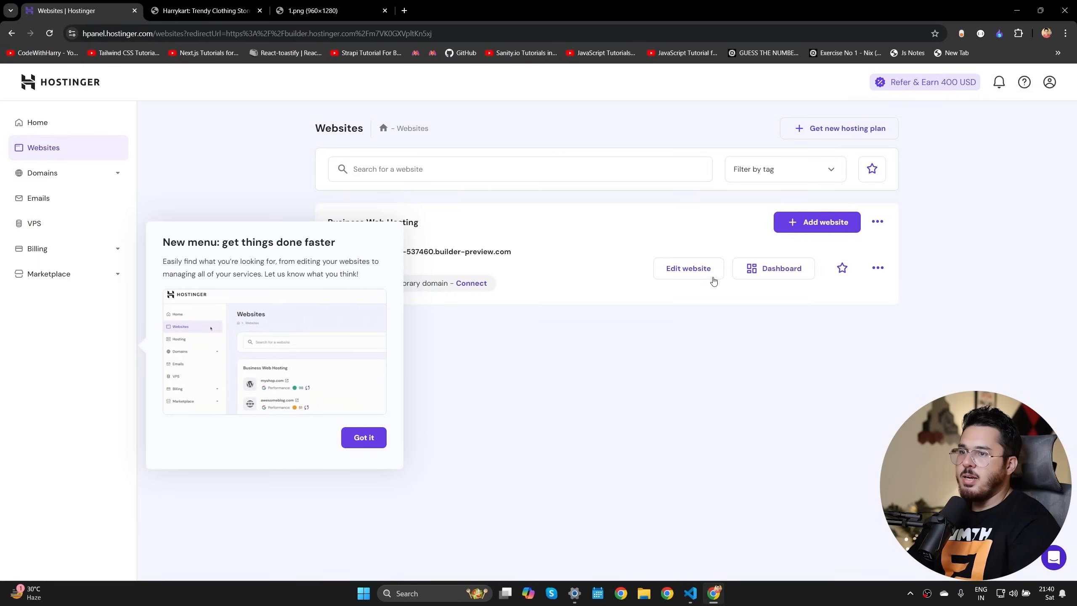
{"action": "left_click", "coordinate": [767, 269]}
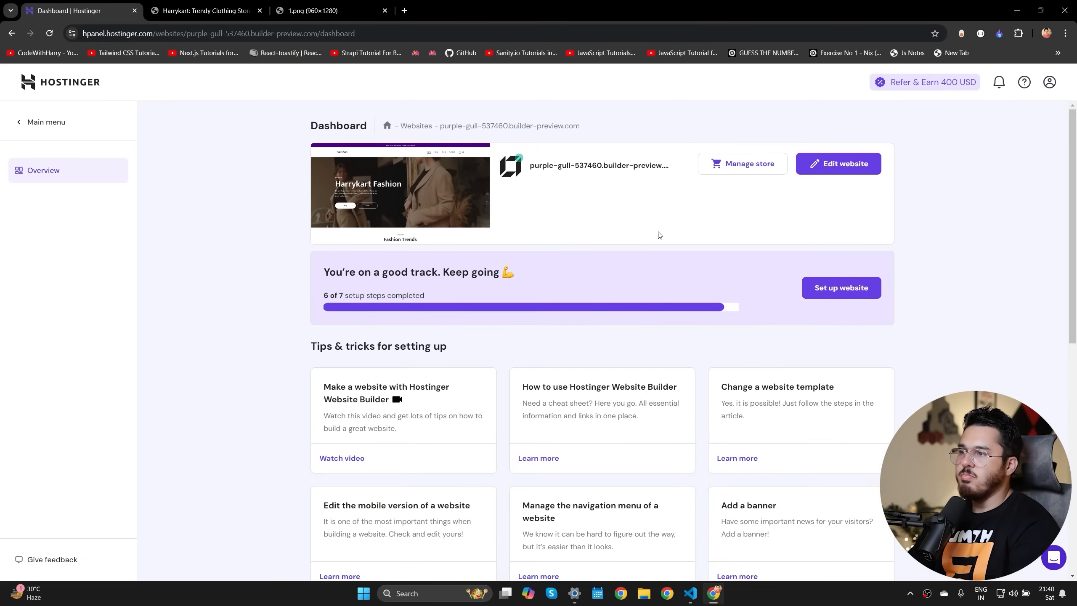
{"action": "left_click", "coordinate": [736, 164]}
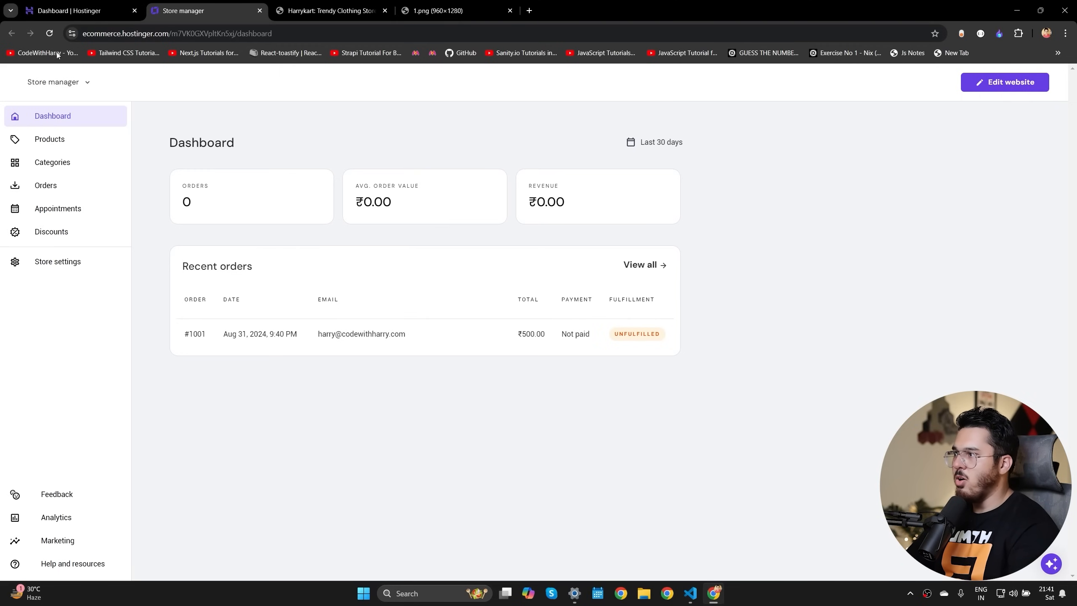
{"action": "left_click", "coordinate": [53, 39]}
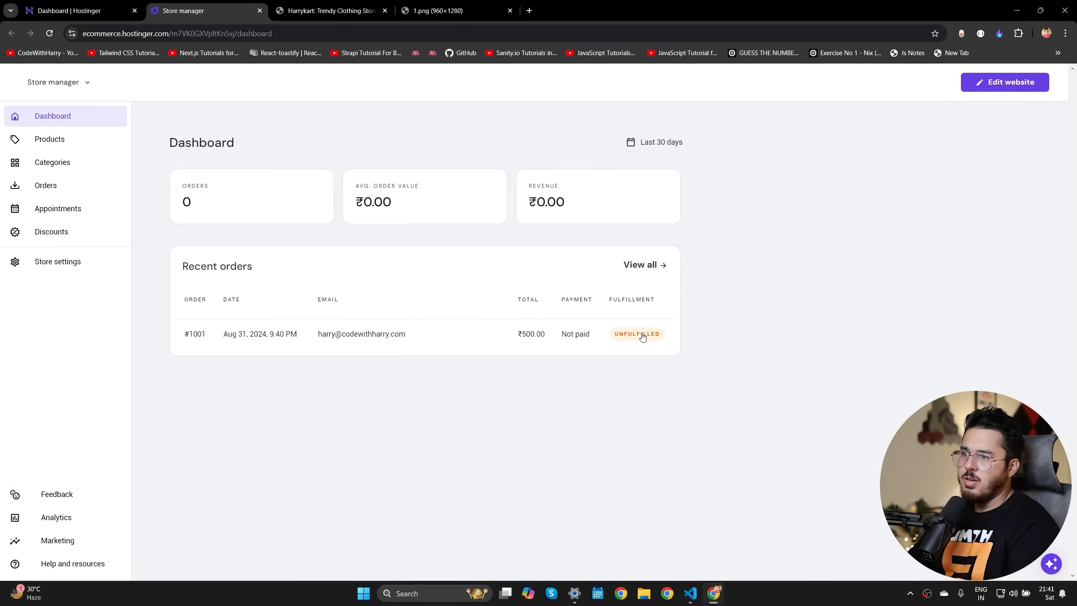
{"action": "left_click", "coordinate": [642, 336]}
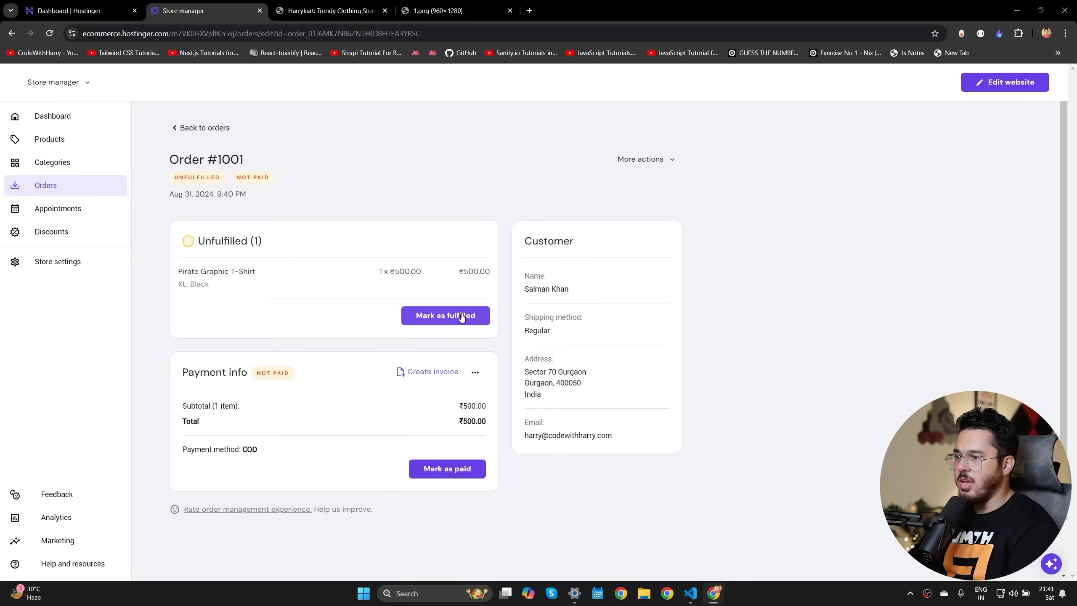
Step: Mark the T-shirt order as fulfilled with a tracking number and a bluedart.com tracking page URL, sending the customer the shipping confirmation email
{"action": "left_click", "coordinate": [432, 318]}
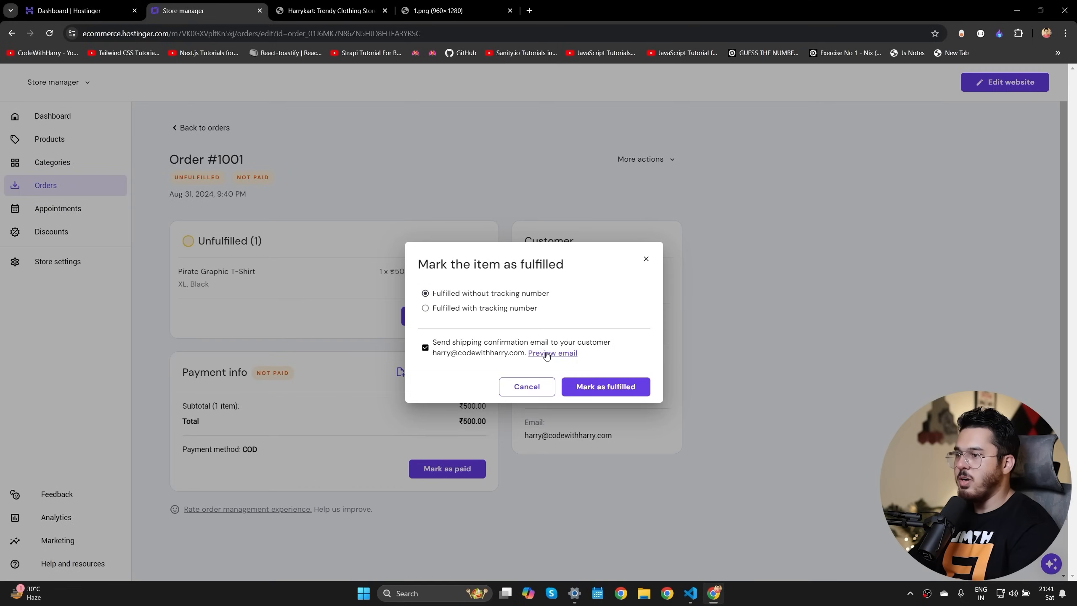
{"action": "left_click", "coordinate": [481, 308]}
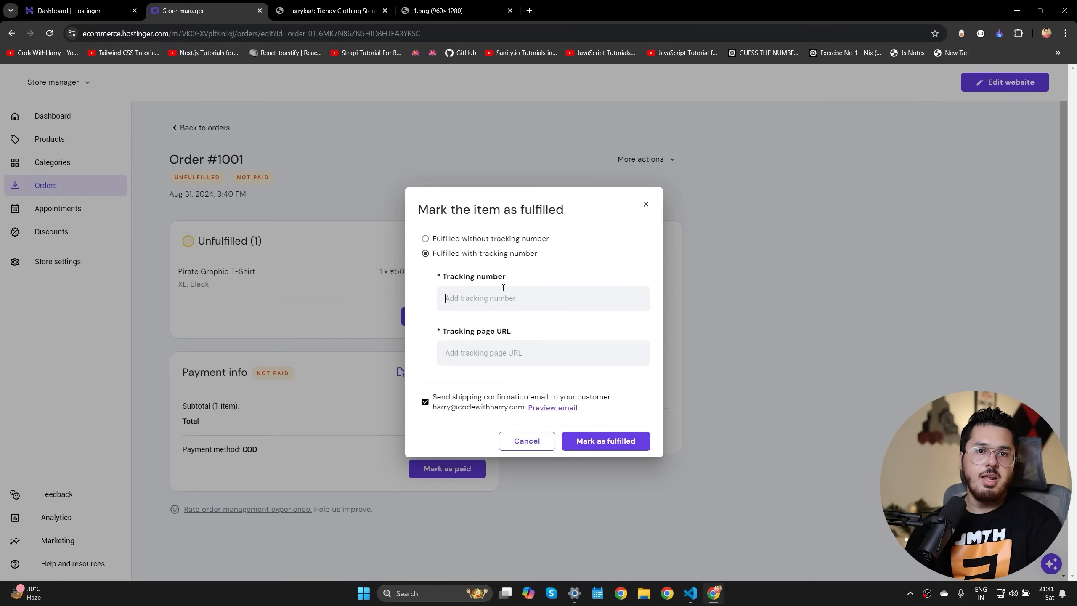
{"action": "type", "text": "453534535"}
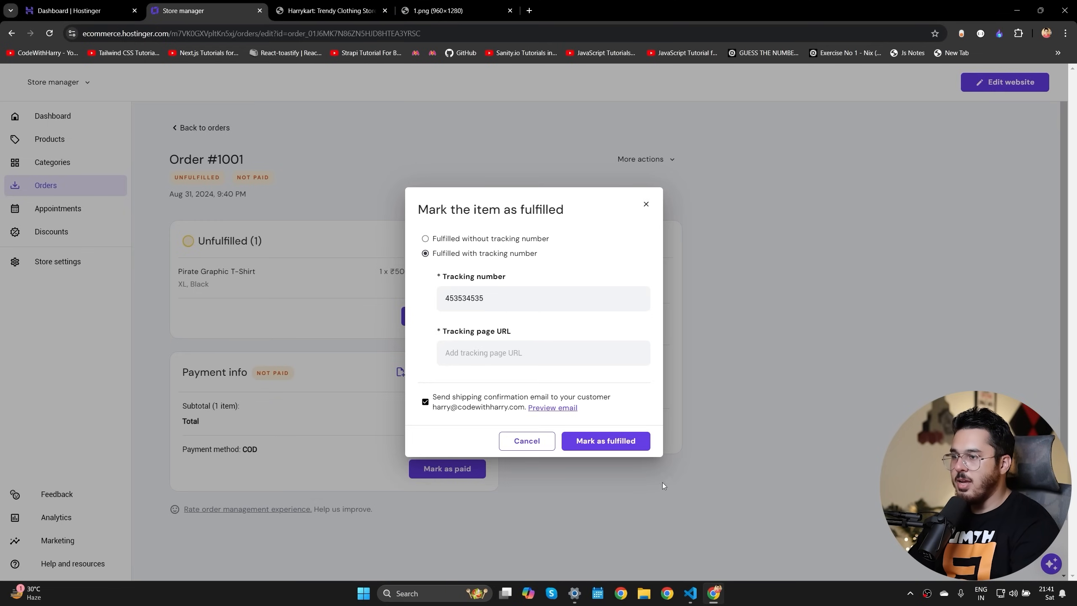
{"action": "left_click", "coordinate": [532, 363]}
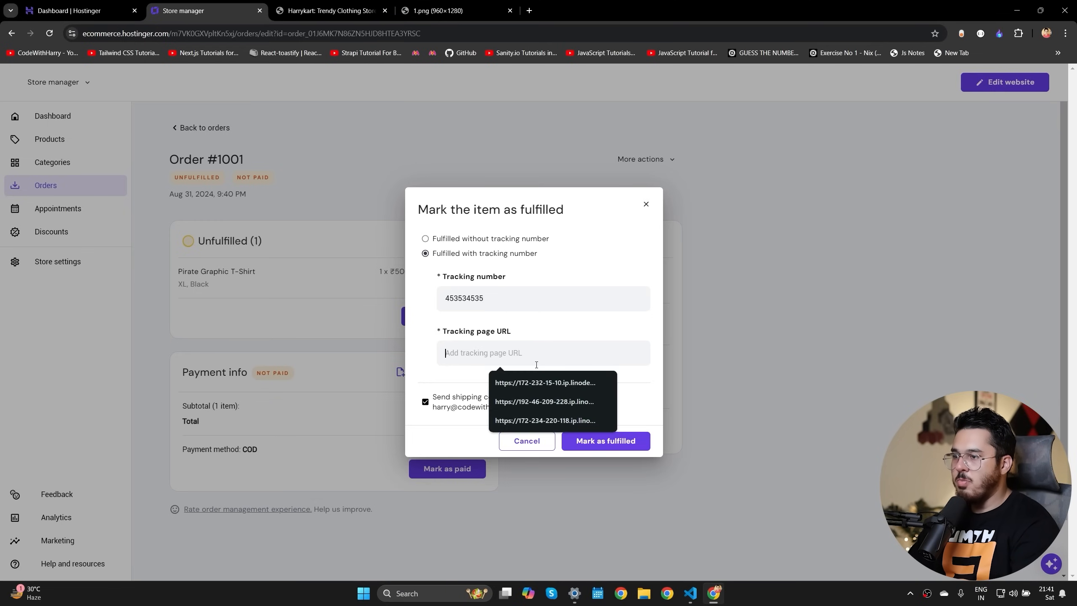
{"action": "type", "text": "https://"}
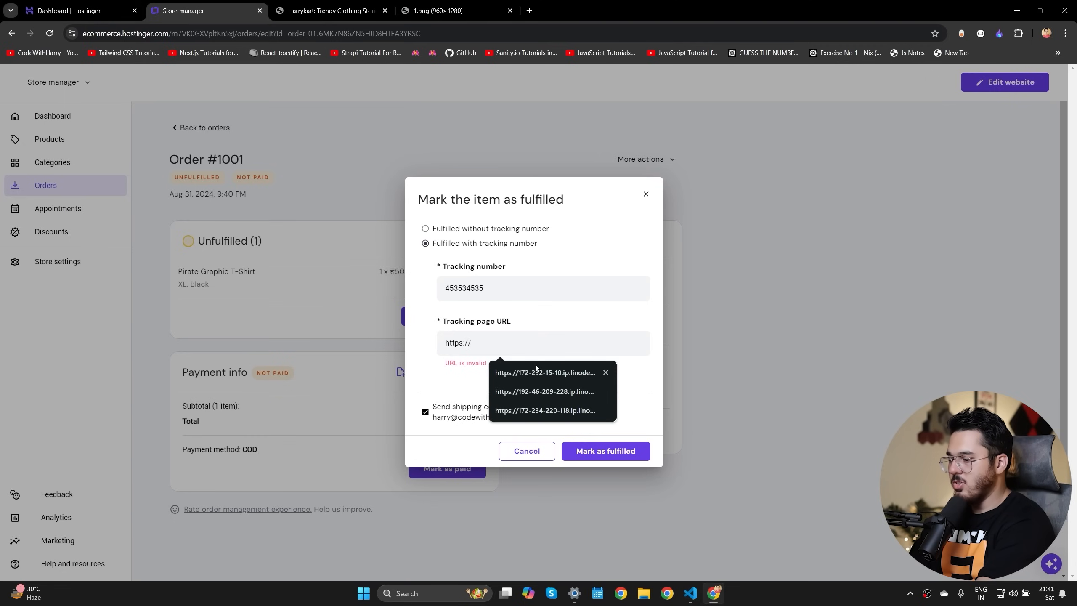
{"action": "type", "text": "bluedart.com/2342345"}
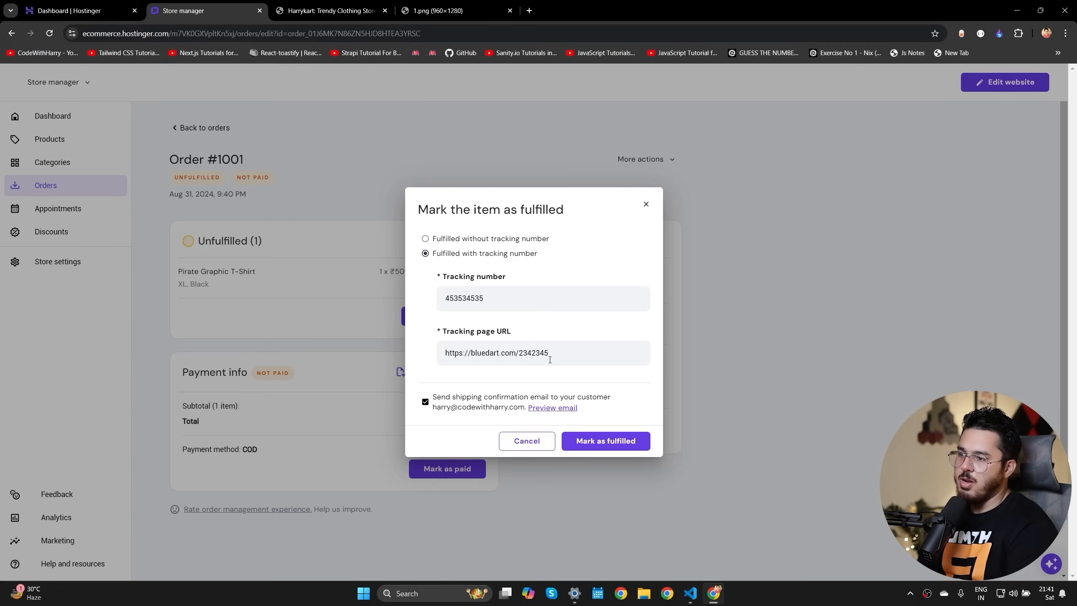
{"action": "left_click", "coordinate": [619, 440]}
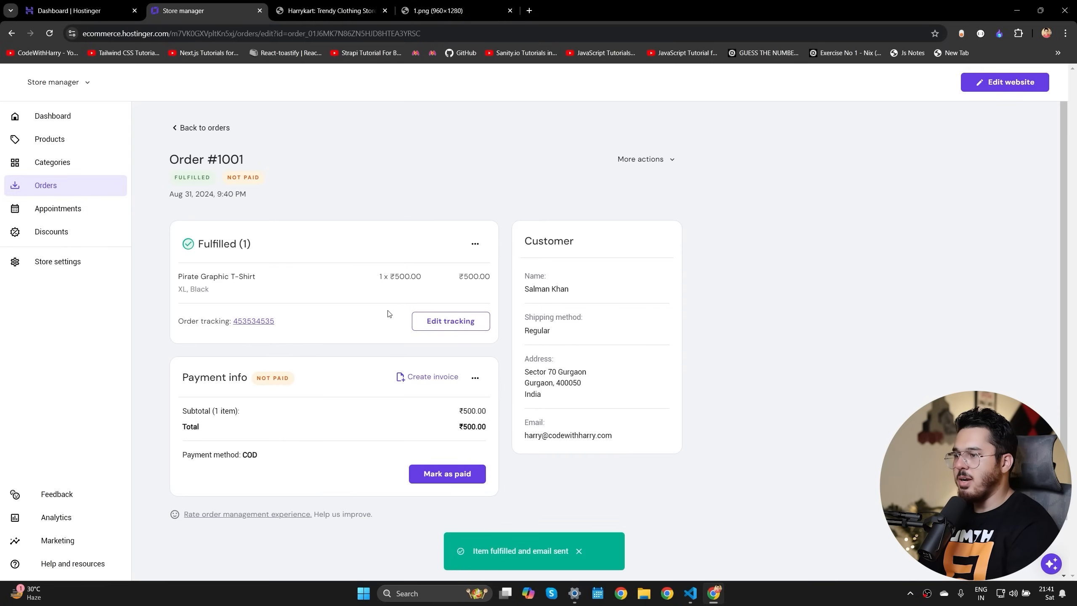
Step: Preview the order's invoice, examining its seller, customer, product and total details, and close it without creating the invoice
{"action": "left_click", "coordinate": [431, 376]}
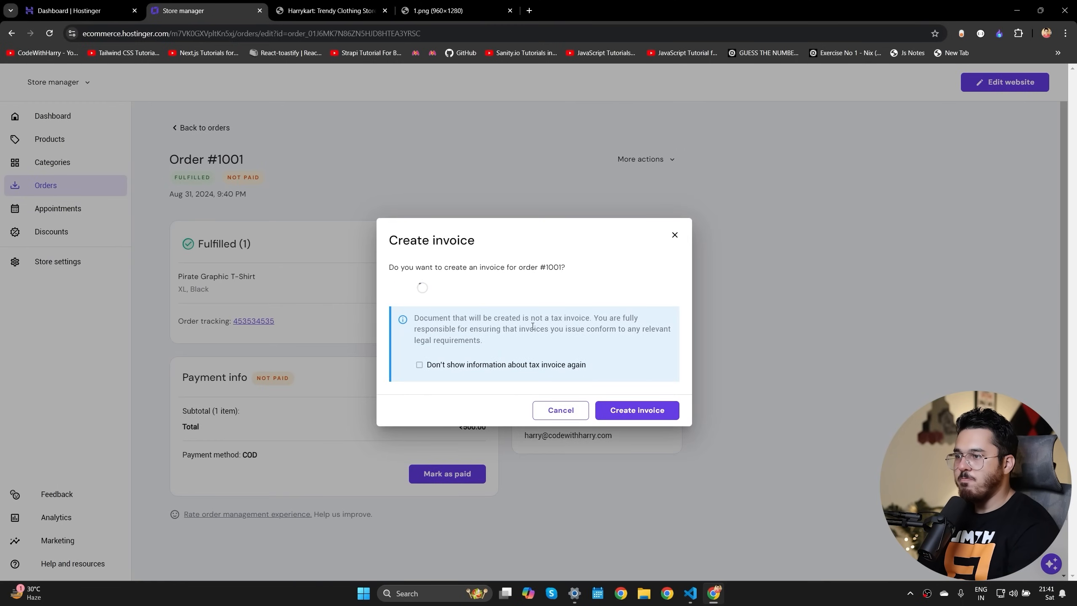
{"action": "scroll", "coordinate": [612, 364], "scroll_direction": "down", "scroll_amount": 5}
{"action": "scroll", "coordinate": [613, 361], "scroll_direction": "up", "scroll_amount": 5}
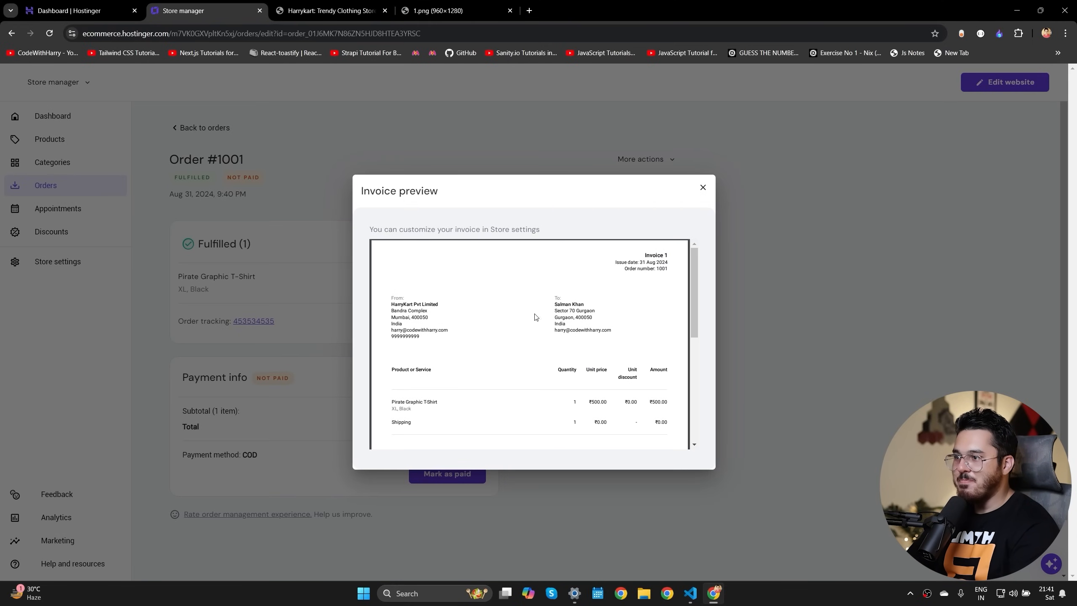
{"action": "scroll", "coordinate": [427, 327], "scroll_direction": "down", "scroll_amount": 2}
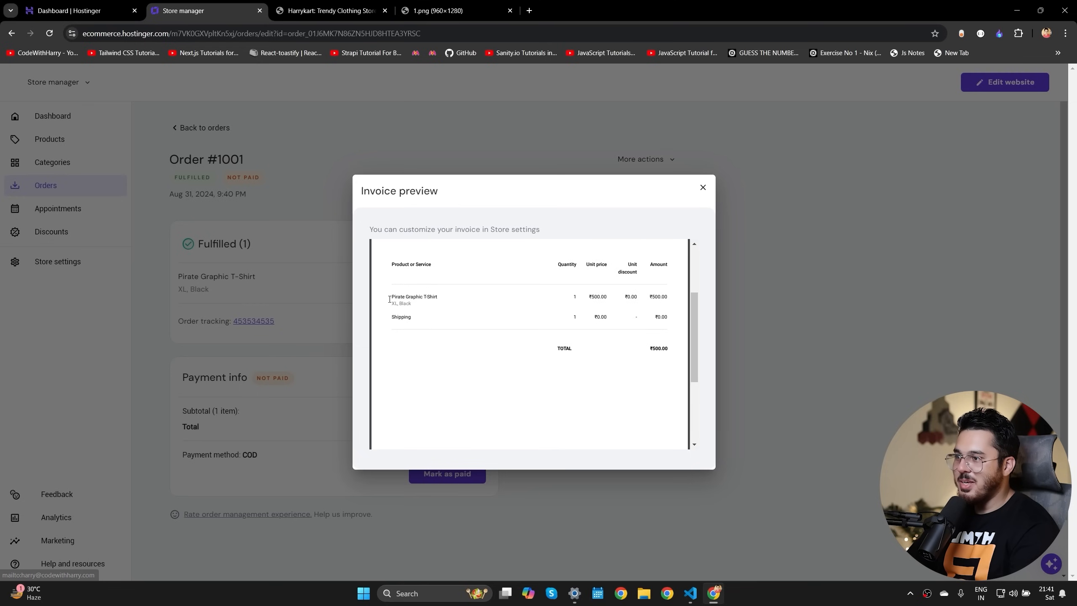
{"action": "scroll", "coordinate": [640, 397], "scroll_direction": "up", "scroll_amount": 2}
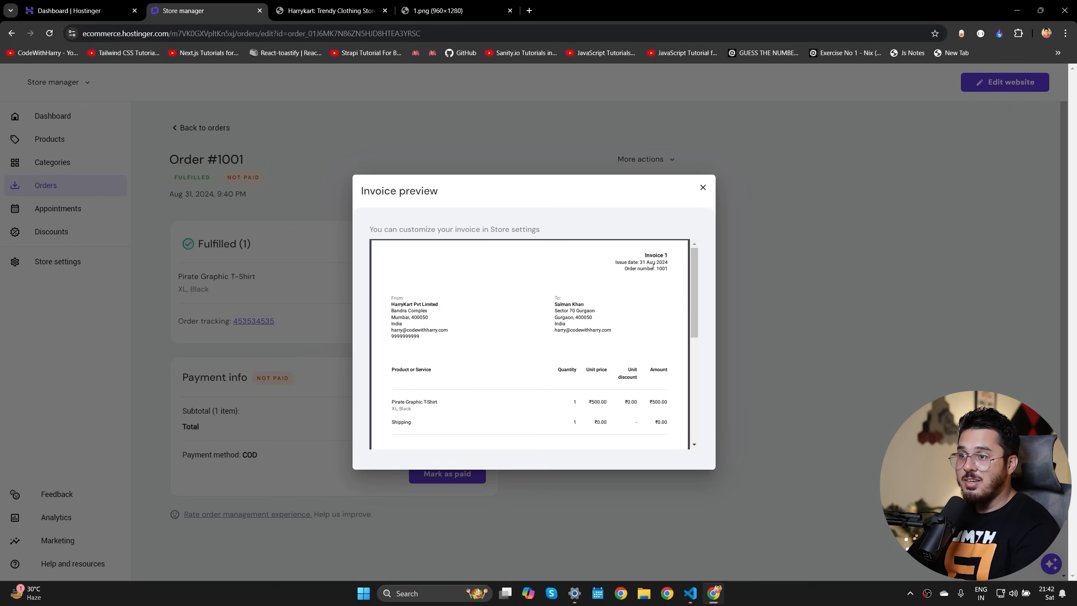
{"action": "scroll", "coordinate": [654, 296], "scroll_direction": "down", "scroll_amount": 4}
{"action": "scroll", "coordinate": [654, 323], "scroll_direction": "up", "scroll_amount": 2}
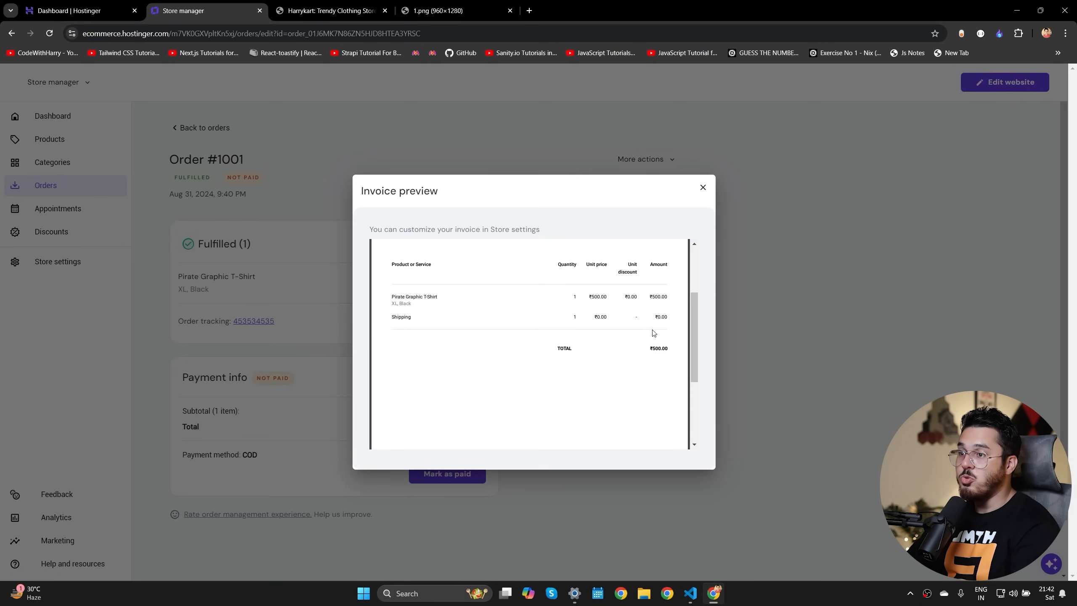
{"action": "left_click", "coordinate": [702, 187]}
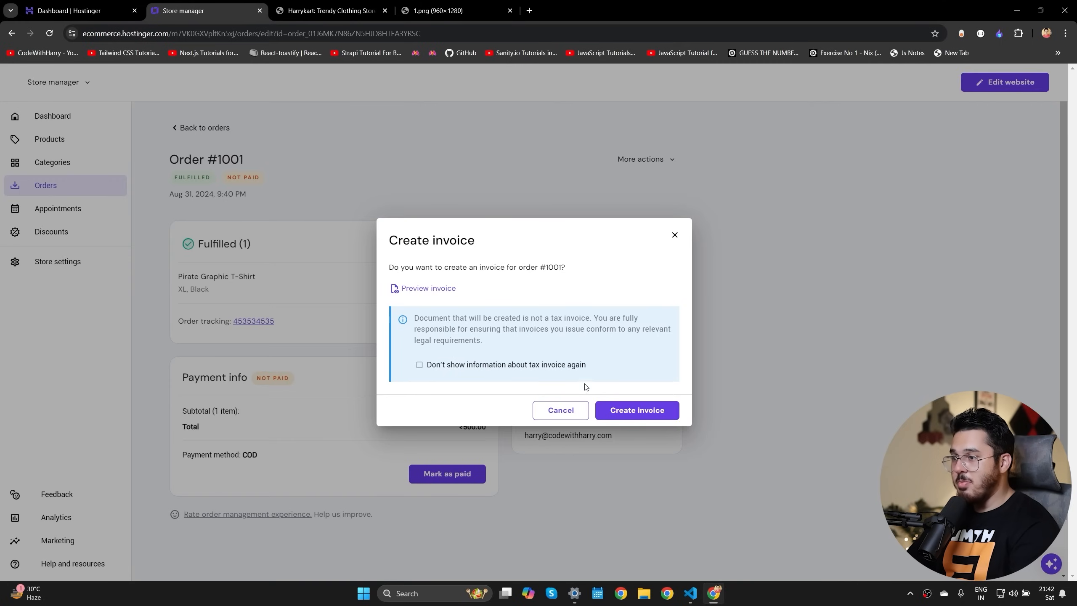
{"action": "left_click", "coordinate": [559, 410]}
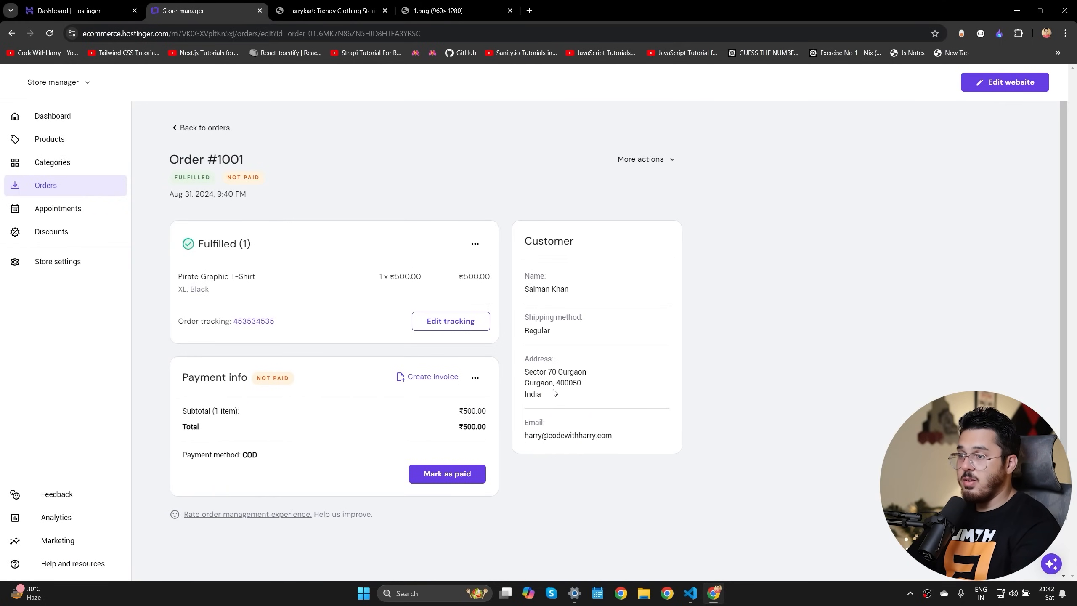
Step: Examine the order count and the reporting period on the store manager's dashboard
{"action": "left_click", "coordinate": [52, 116]}
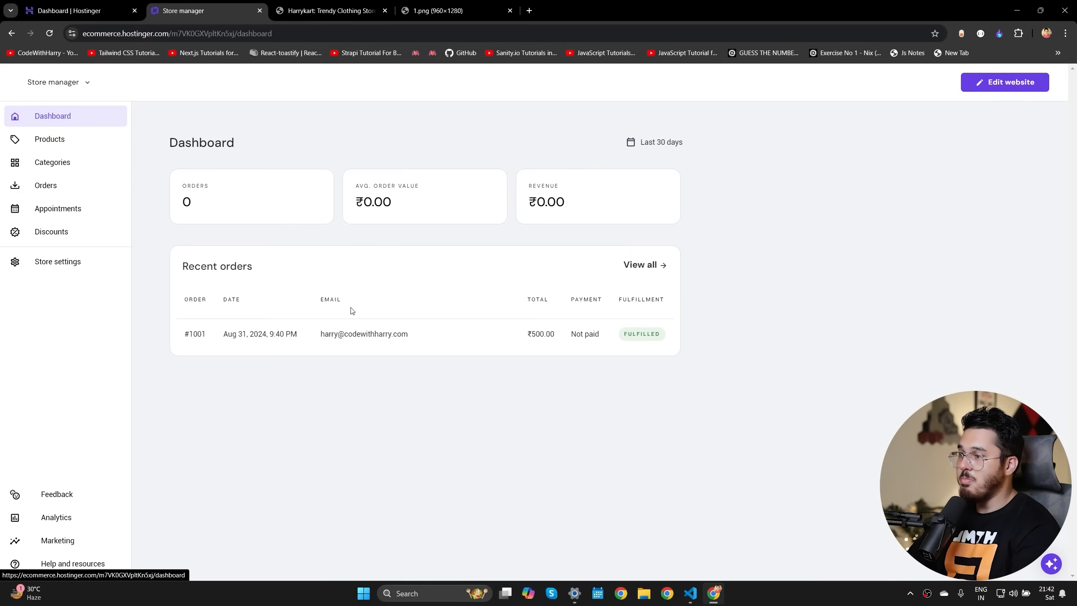
{"action": "left_click_drag", "start_coordinate": [184, 200], "coordinate": [221, 205]}
{"action": "left_click", "coordinate": [223, 205]}
{"action": "double_click", "coordinate": [229, 200]}
{"action": "left_click_drag", "start_coordinate": [525, 146], "coordinate": [817, 145]}
{"action": "left_click", "coordinate": [816, 148]}
Step: Open the fulfilled order from the recent orders and mark it as paid
{"action": "left_click", "coordinate": [597, 337]}
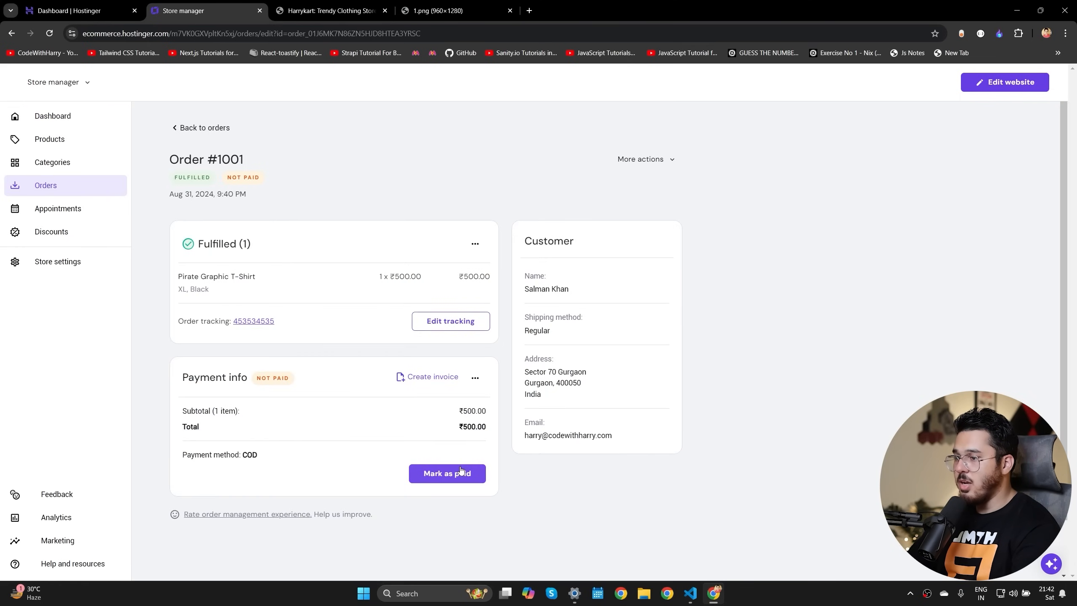
{"action": "left_click", "coordinate": [447, 473]}
{"action": "left_click", "coordinate": [622, 357]}
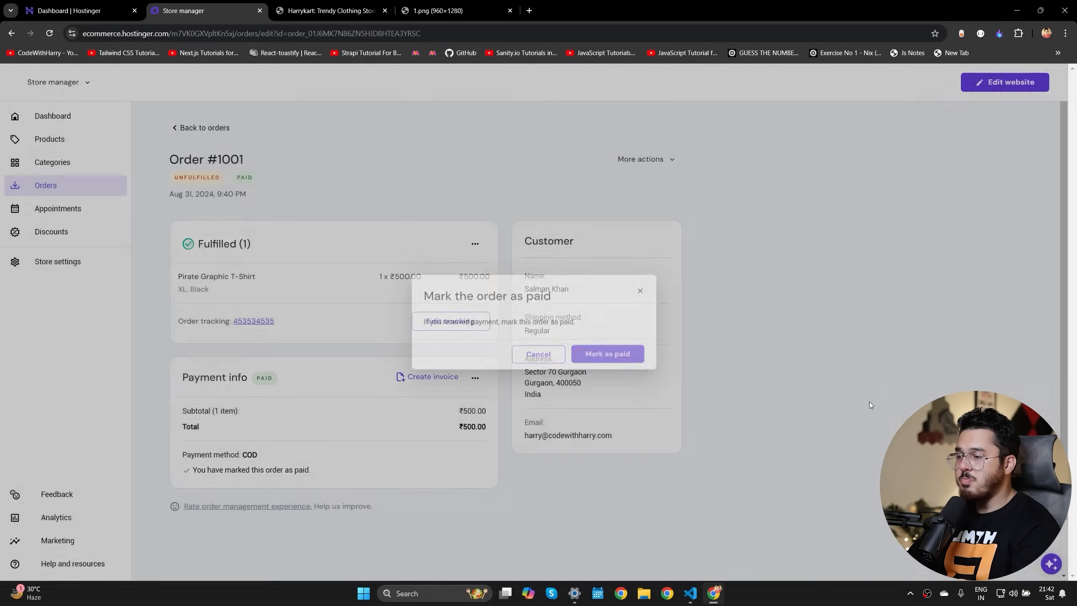
Step: Check the order's payment and fulfillment status on the store dashboard and in the orders list
{"action": "left_click", "coordinate": [53, 116]}
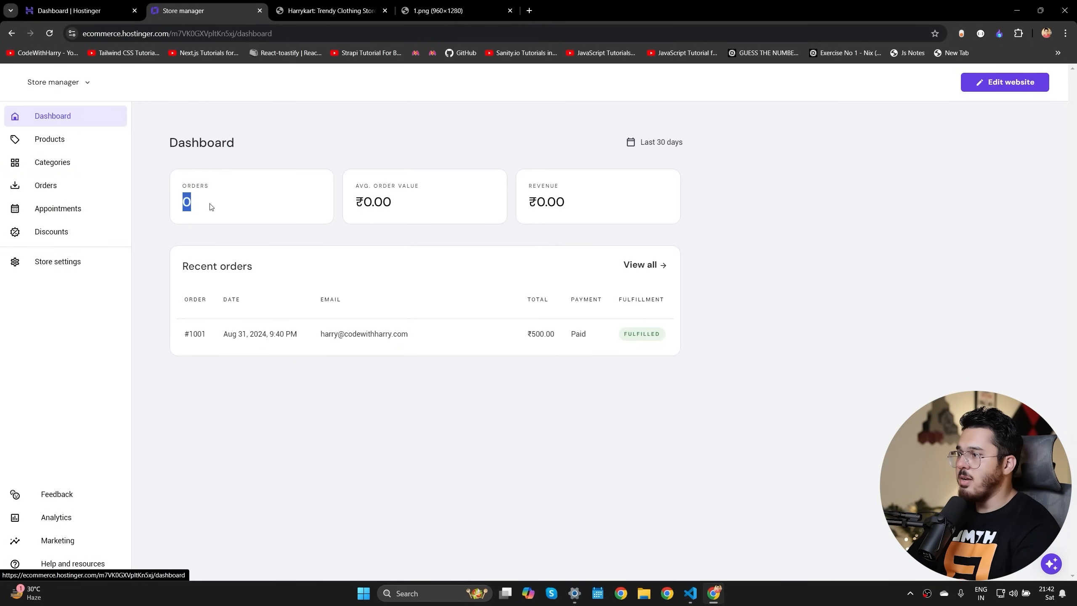
{"action": "left_click", "coordinate": [417, 246]}
{"action": "left_click", "coordinate": [634, 336]}
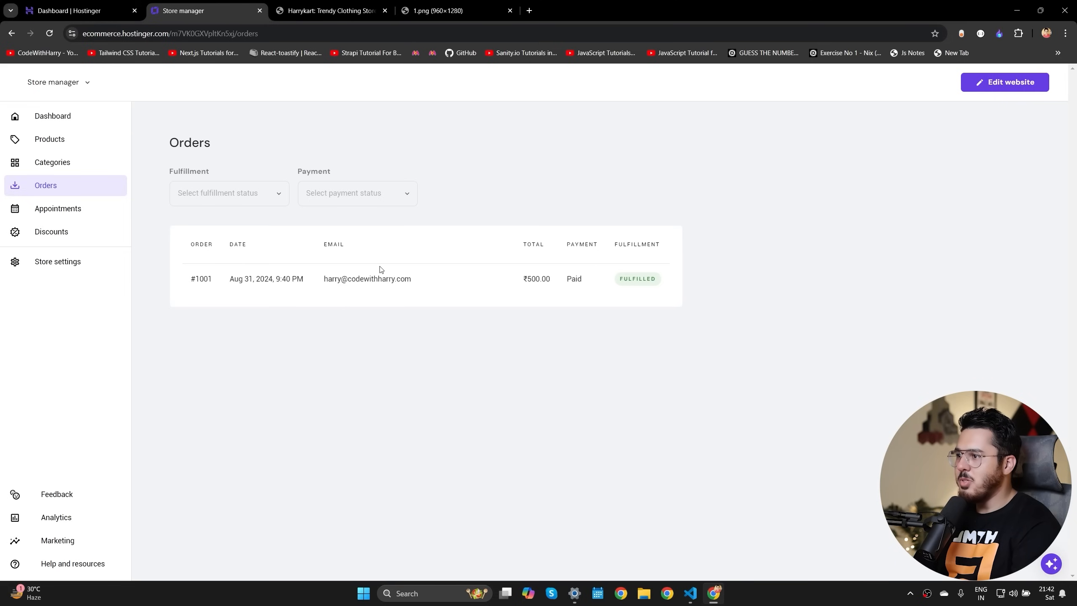
Step: Review the store's categories, the average order value and revenue on the dashboard, and the product list
{"action": "left_click", "coordinate": [87, 167]}
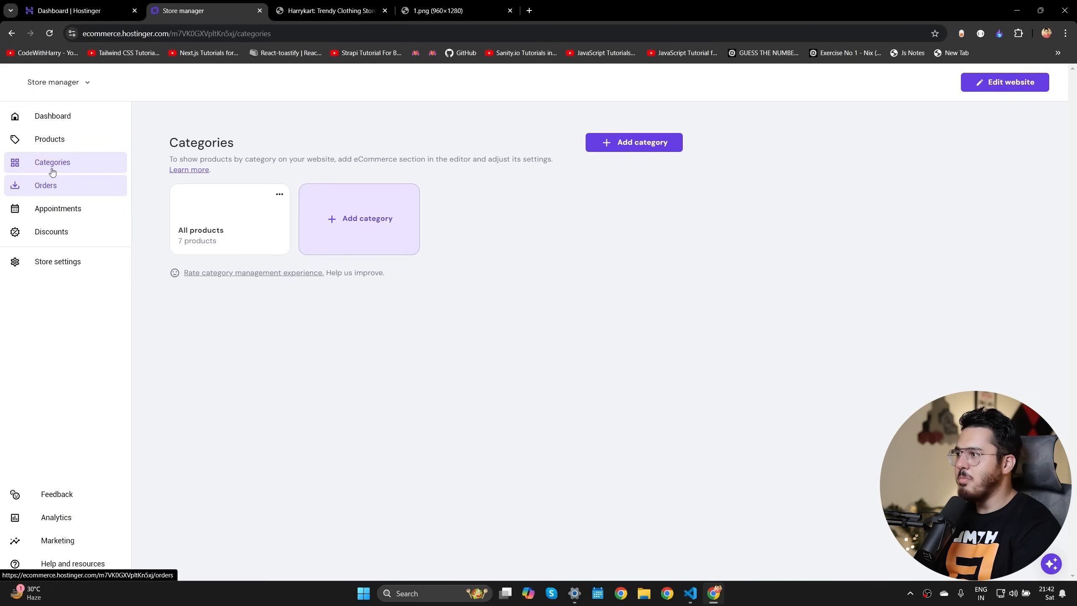
{"action": "left_click", "coordinate": [57, 116]}
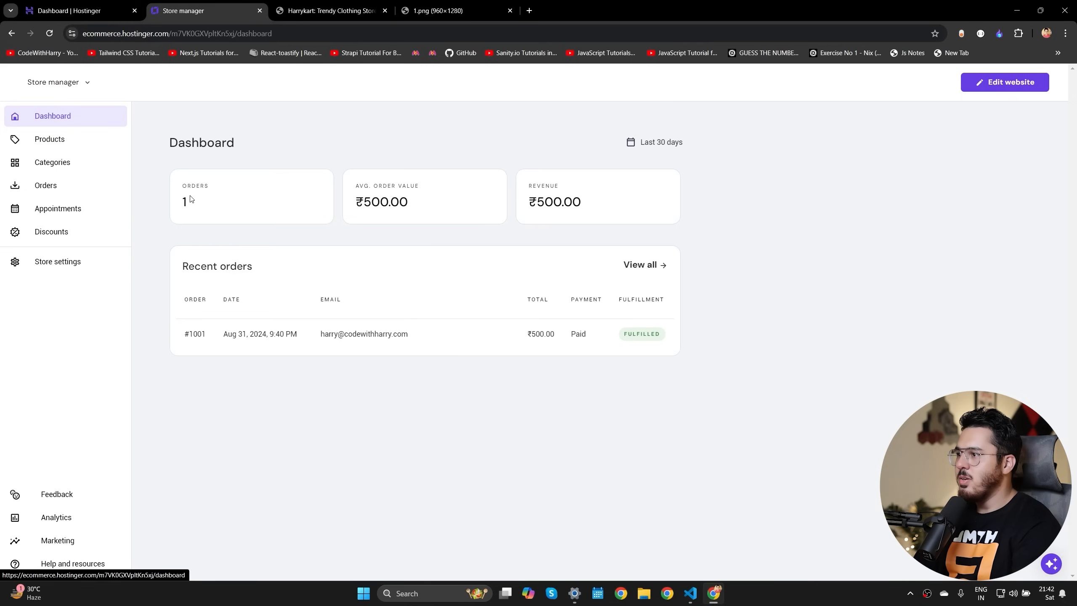
{"action": "left_click_drag", "start_coordinate": [363, 204], "coordinate": [492, 207]}
{"action": "left_click_drag", "start_coordinate": [564, 205], "coordinate": [537, 205]}
{"action": "left_click", "coordinate": [535, 205]}
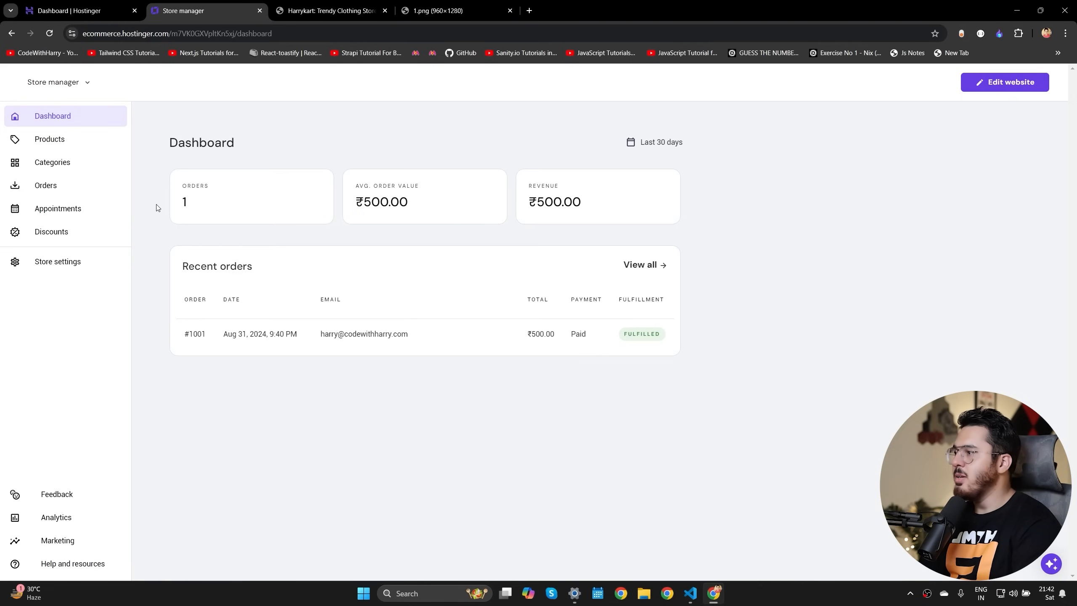
{"action": "left_click", "coordinate": [84, 138]}
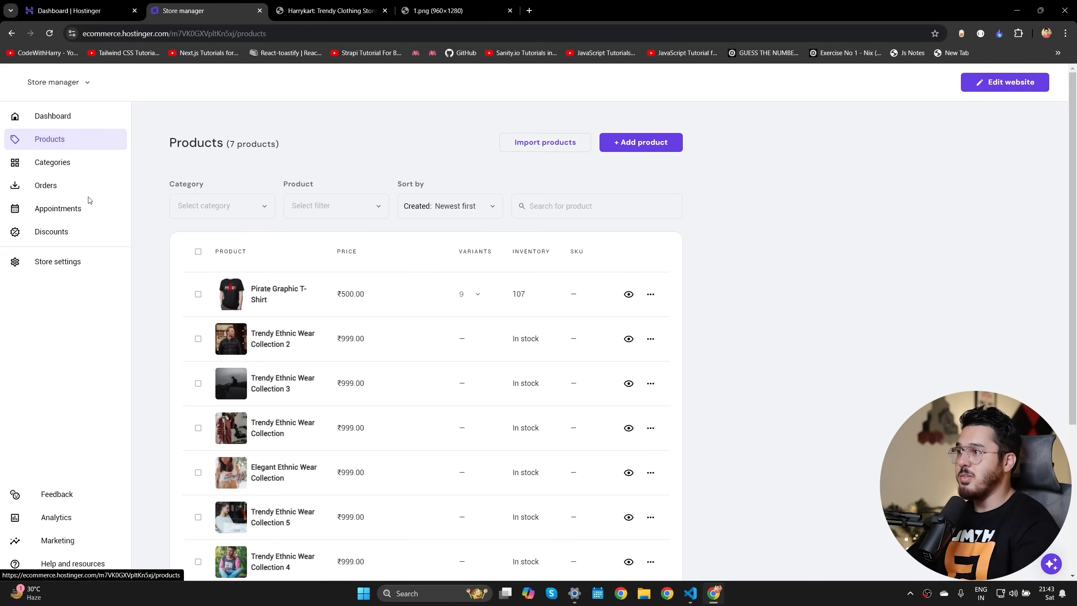
Step: Open the live HarryKart site's address in an incognito window and dismiss the order thank-you message
{"action": "left_click", "coordinate": [305, 10]}
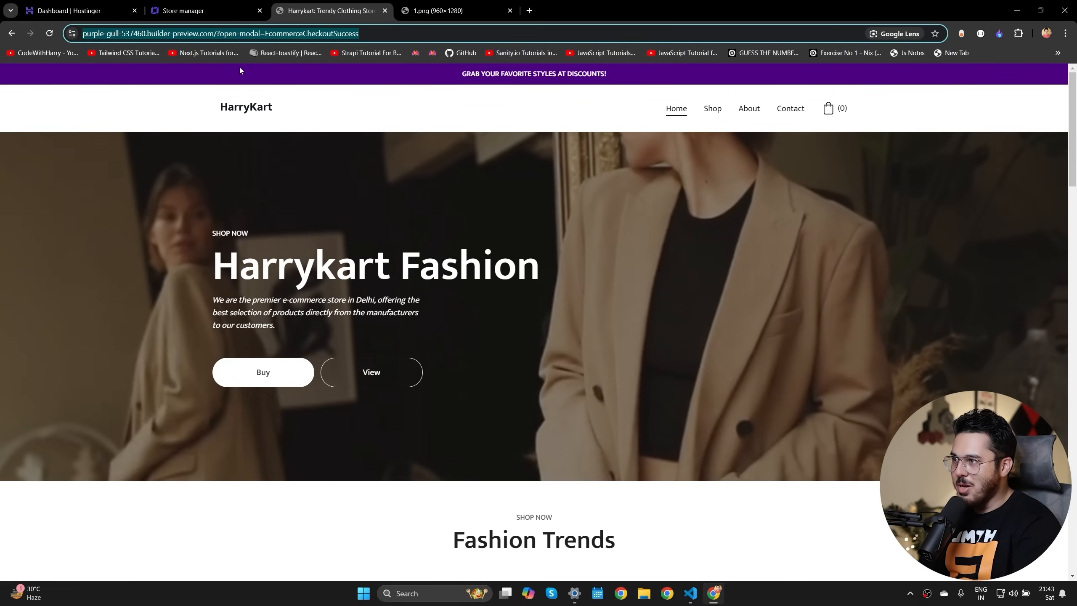
{"action": "left_click", "coordinate": [1065, 33]}
{"action": "left_click", "coordinate": [970, 87]}
{"action": "type", "text": "https://purple-gull-537460.builder-preview.com/?open-modal=EcommerceCheckoutSuccess"}
{"action": "key", "text": "Return"}
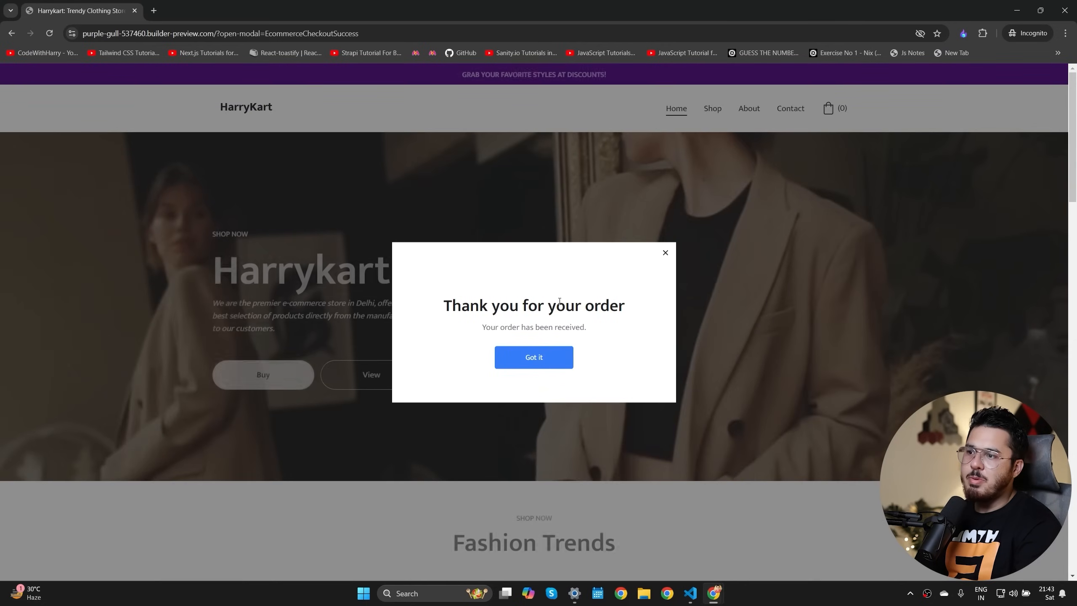
{"action": "left_click", "coordinate": [665, 252]}
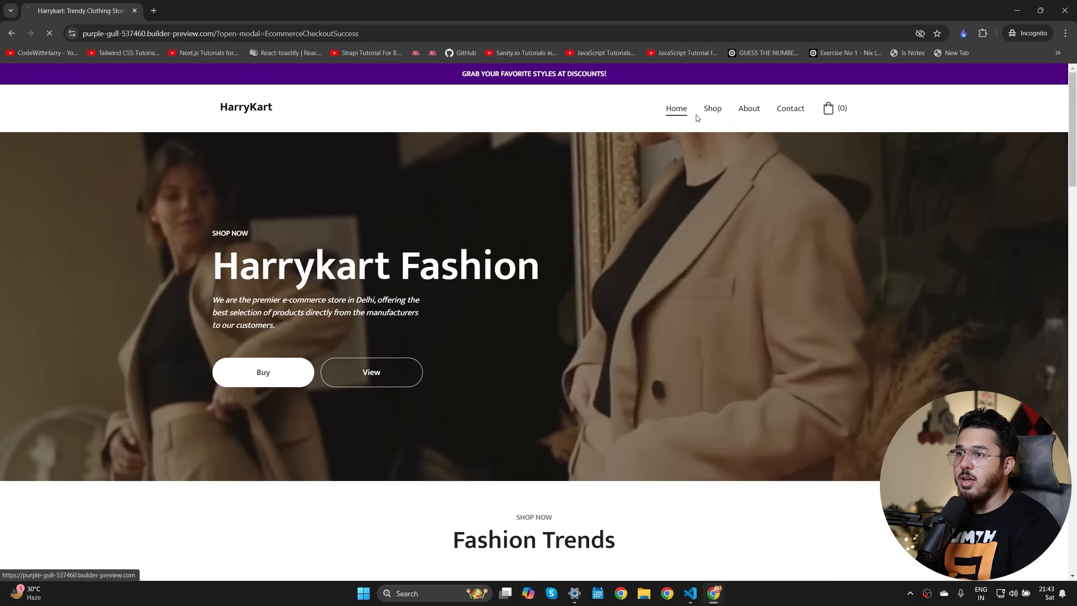
Step: Add one Trendy Ethnic Wear Collection 2 from the shop to the bag, and return to the regular browser window
{"action": "left_click", "coordinate": [713, 110]}
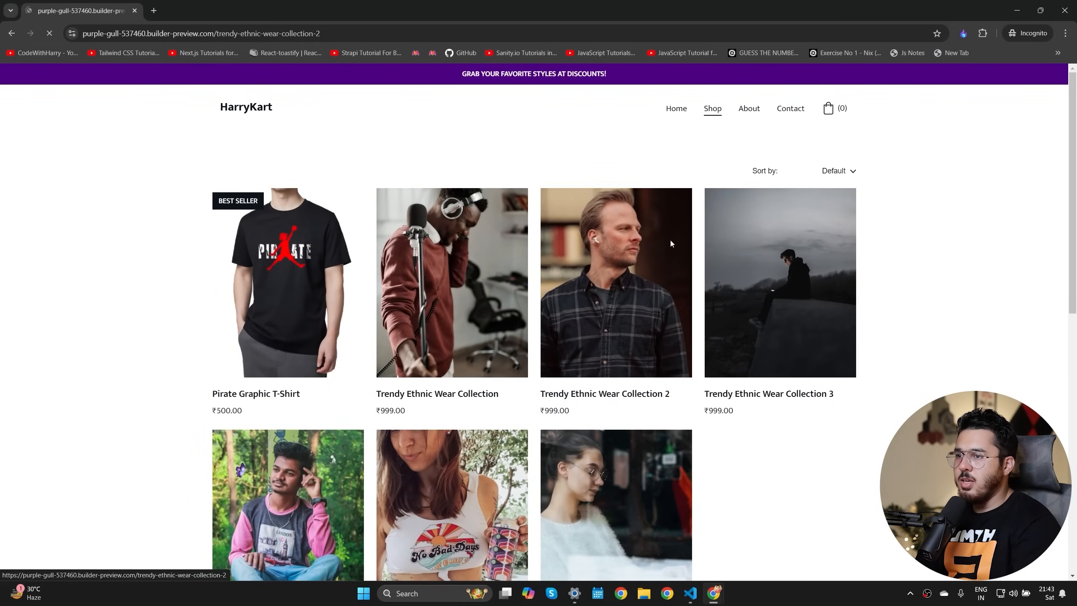
{"action": "left_click", "coordinate": [670, 243]}
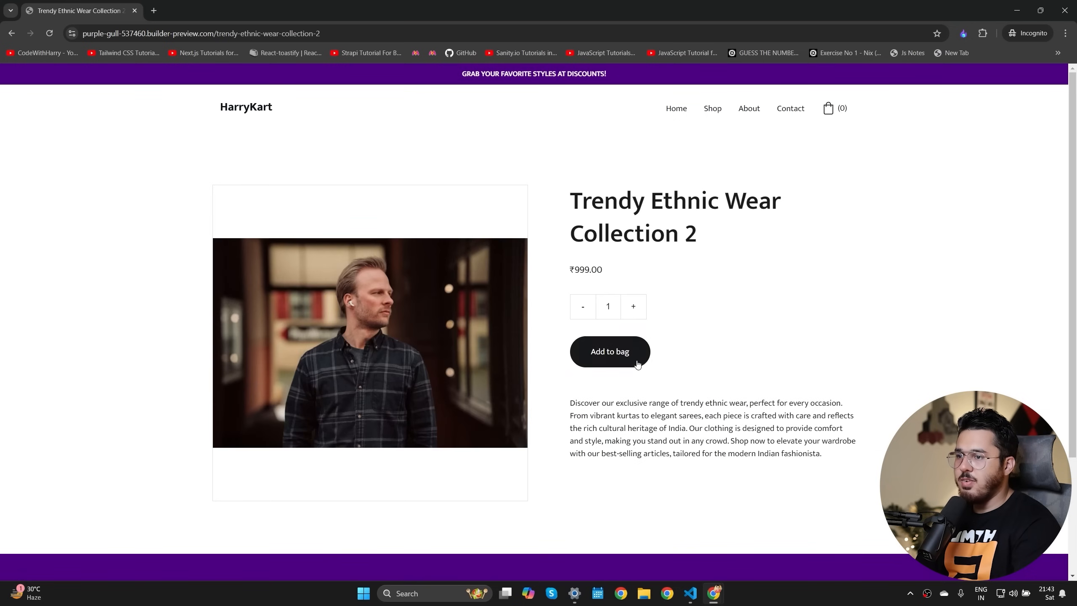
{"action": "left_click", "coordinate": [593, 352]}
{"action": "left_click", "coordinate": [1013, 180]}
{"action": "left_click", "coordinate": [1013, 180]}
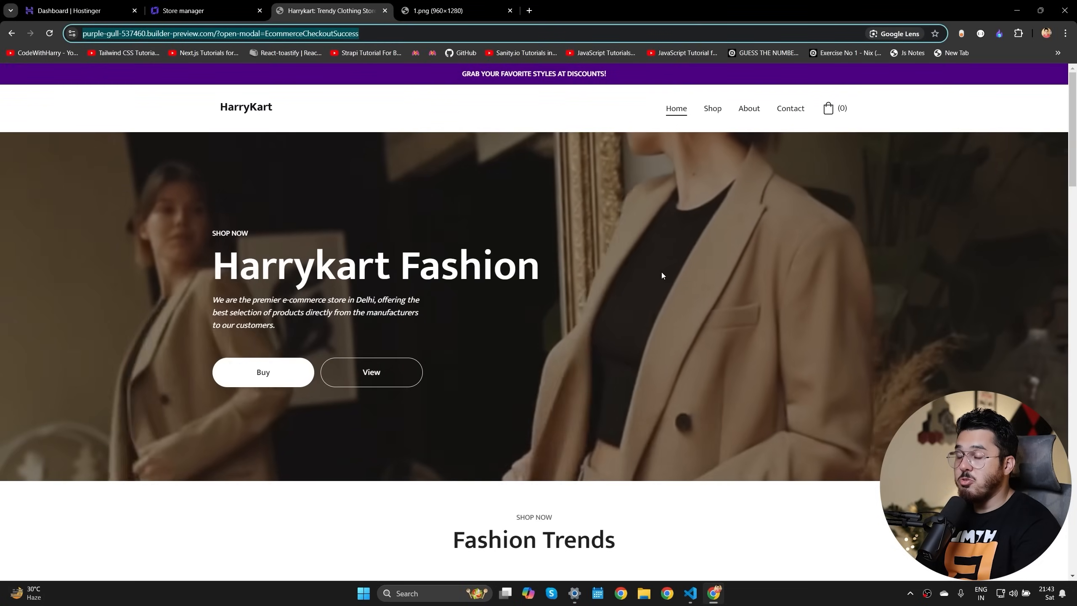
{"action": "left_click", "coordinate": [661, 272]}
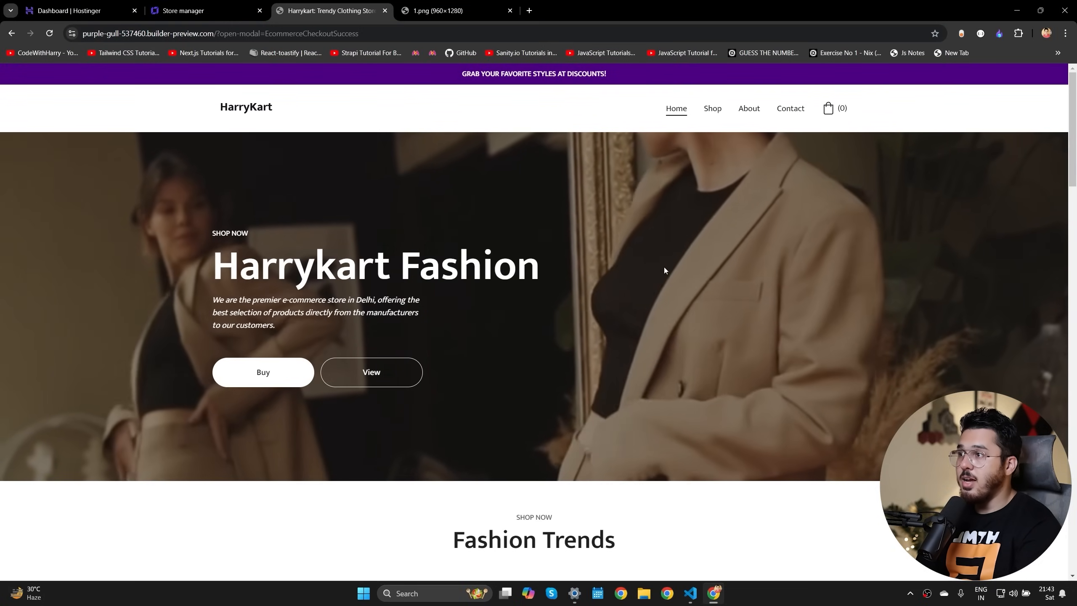